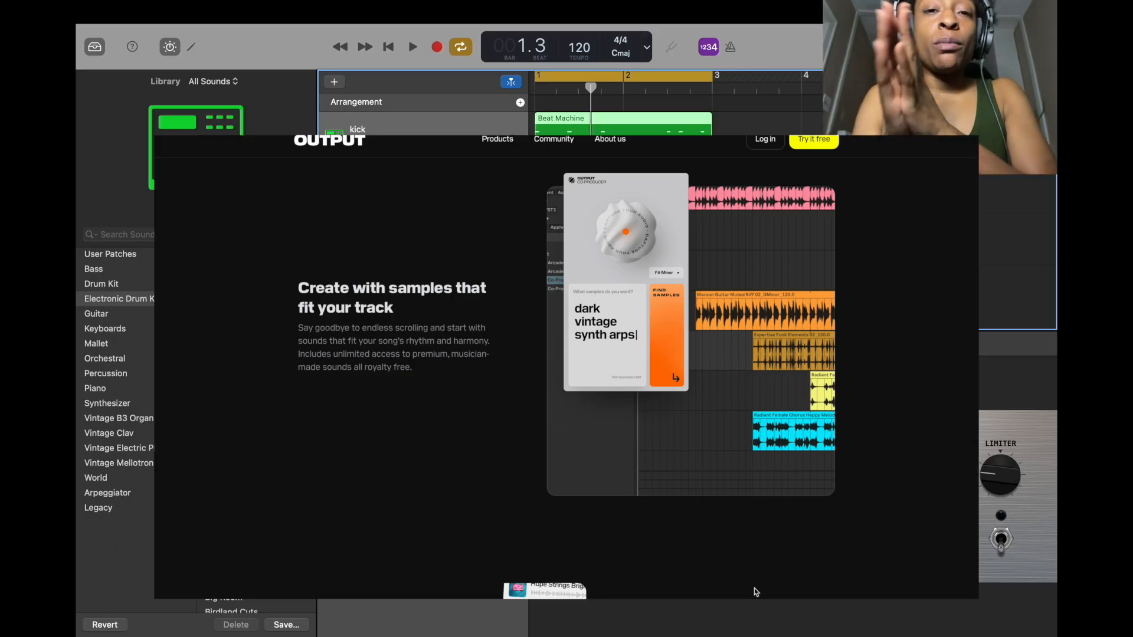
- Read the Co-Producer feature sections on the Output website, through to the grid of matching samples
scroll(756, 592, "down", 5)
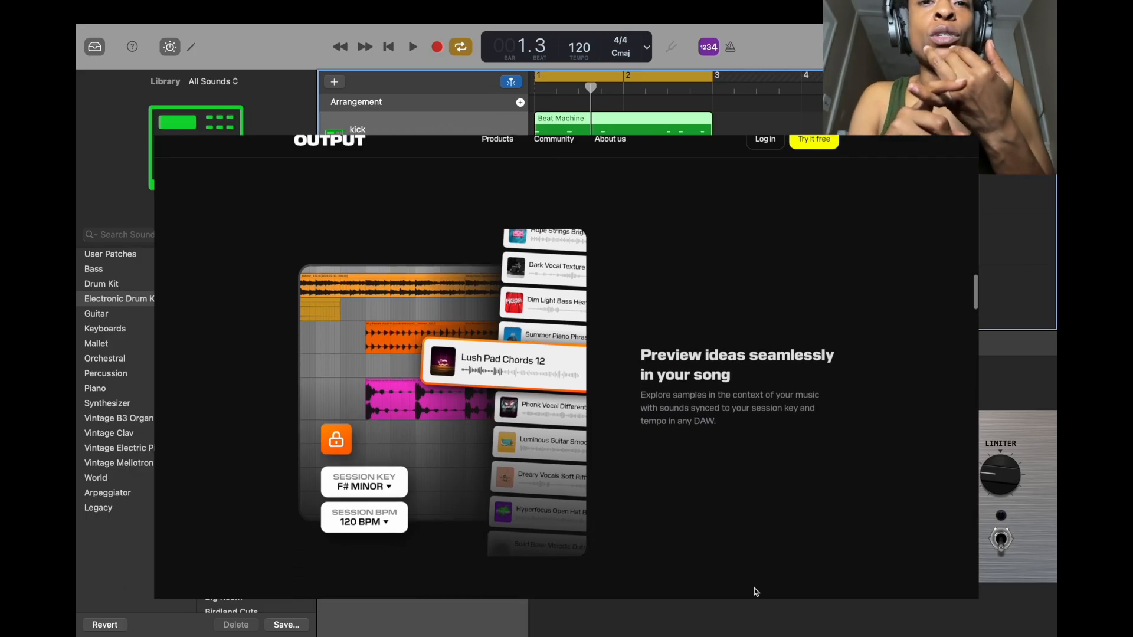
scroll(756, 592, "down", 2)
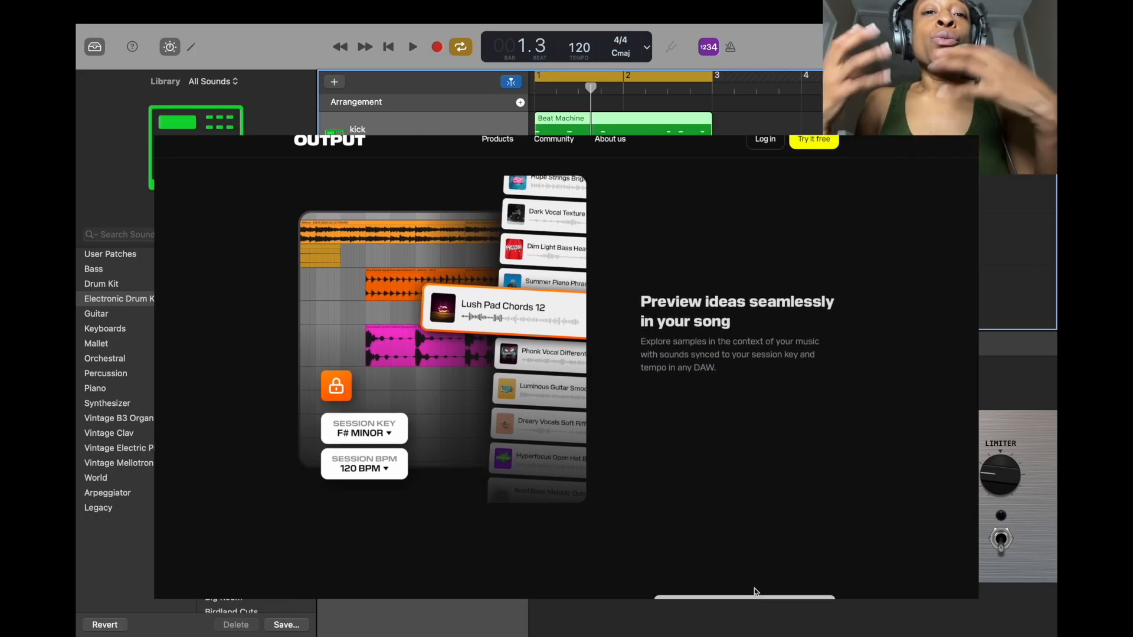
scroll(756, 592, "down", 4)
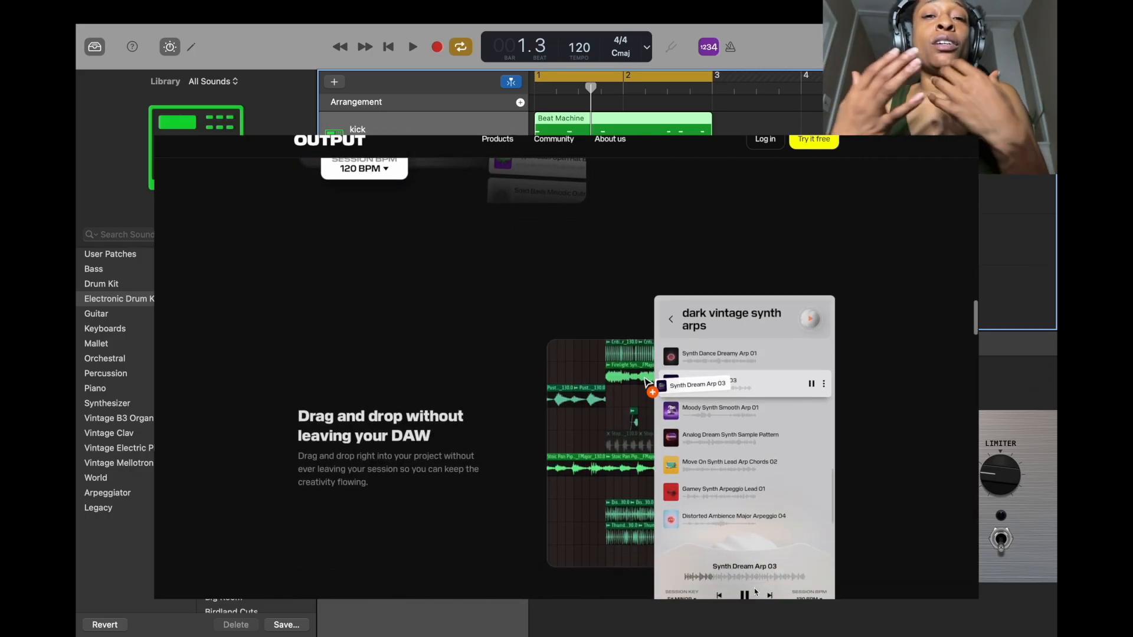
scroll(756, 591, "down", 1)
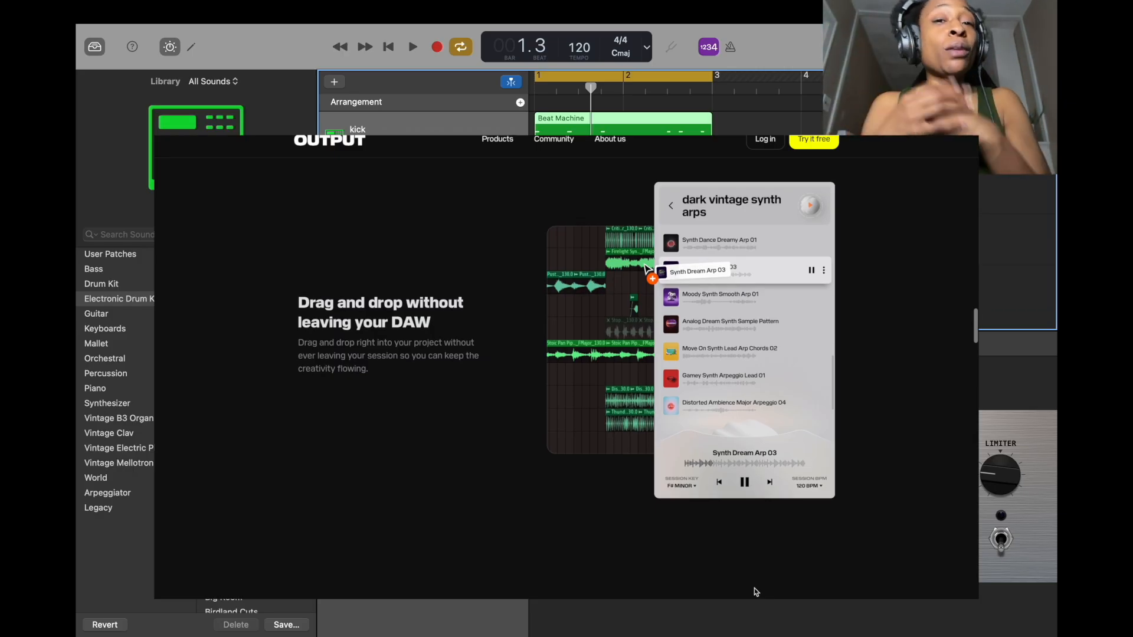
scroll(756, 592, "down", 5)
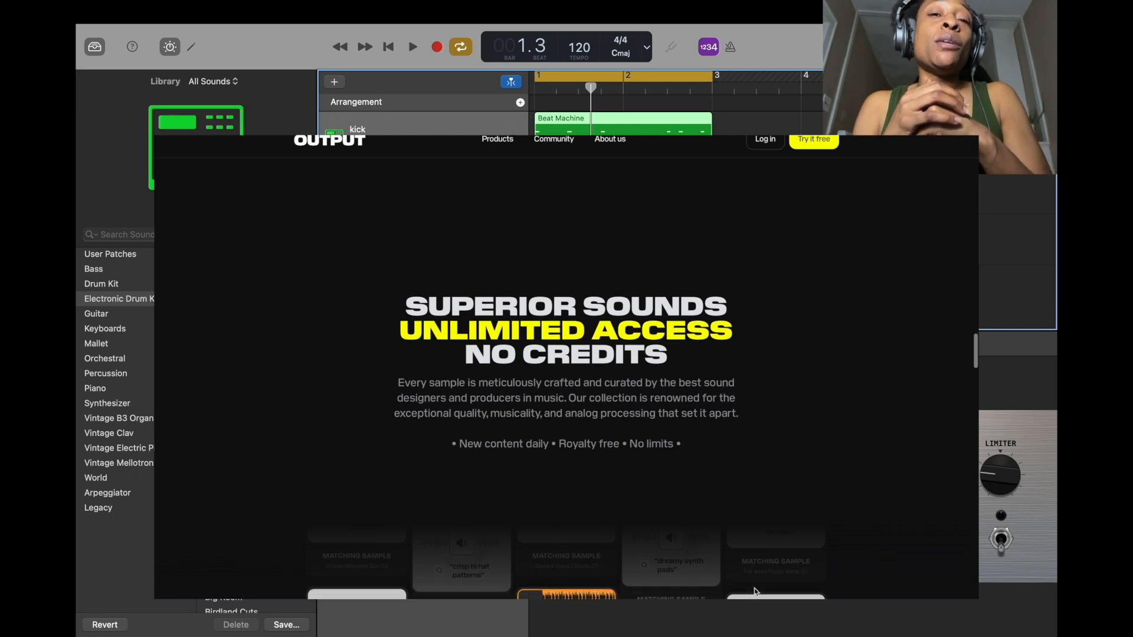
scroll(756, 592, "down", 5)
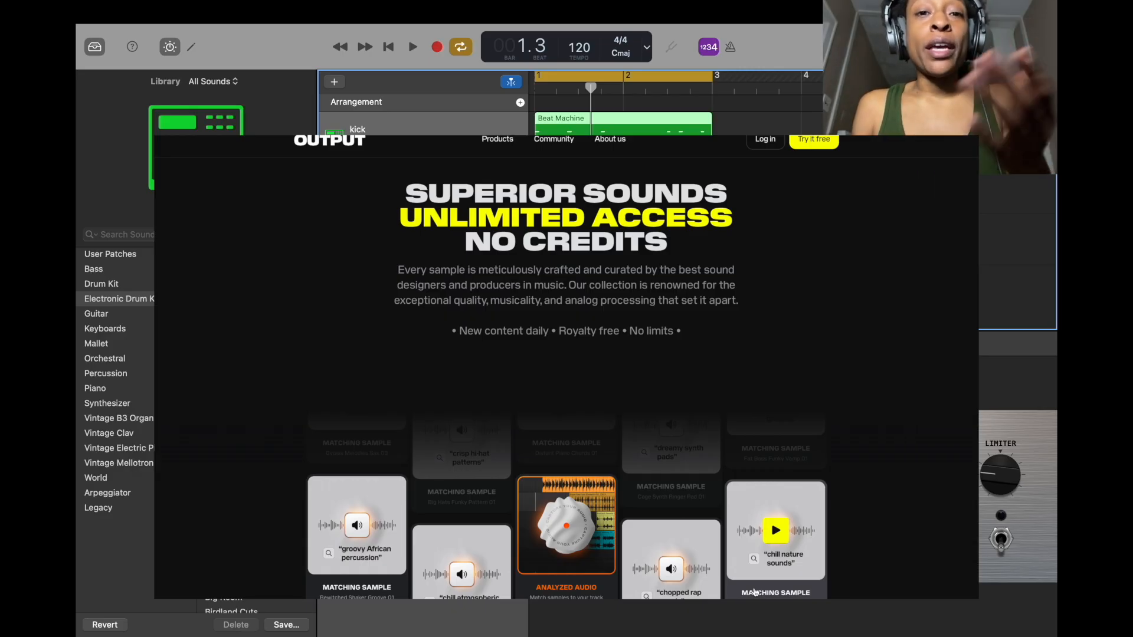
scroll(756, 592, "down", 7)
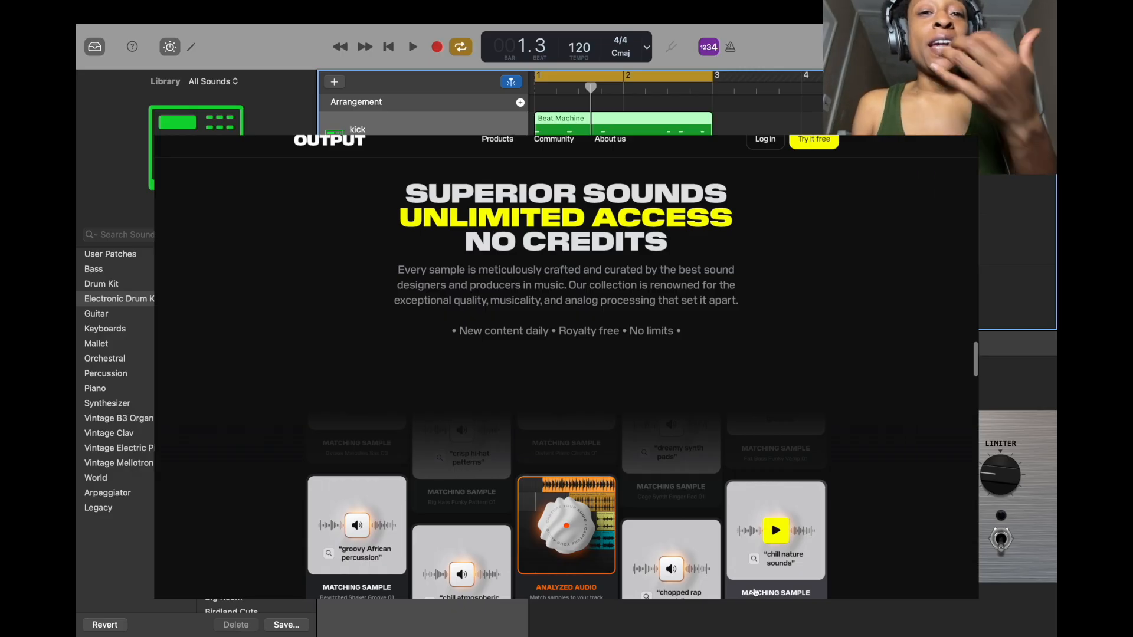
scroll(756, 592, "down", 2)
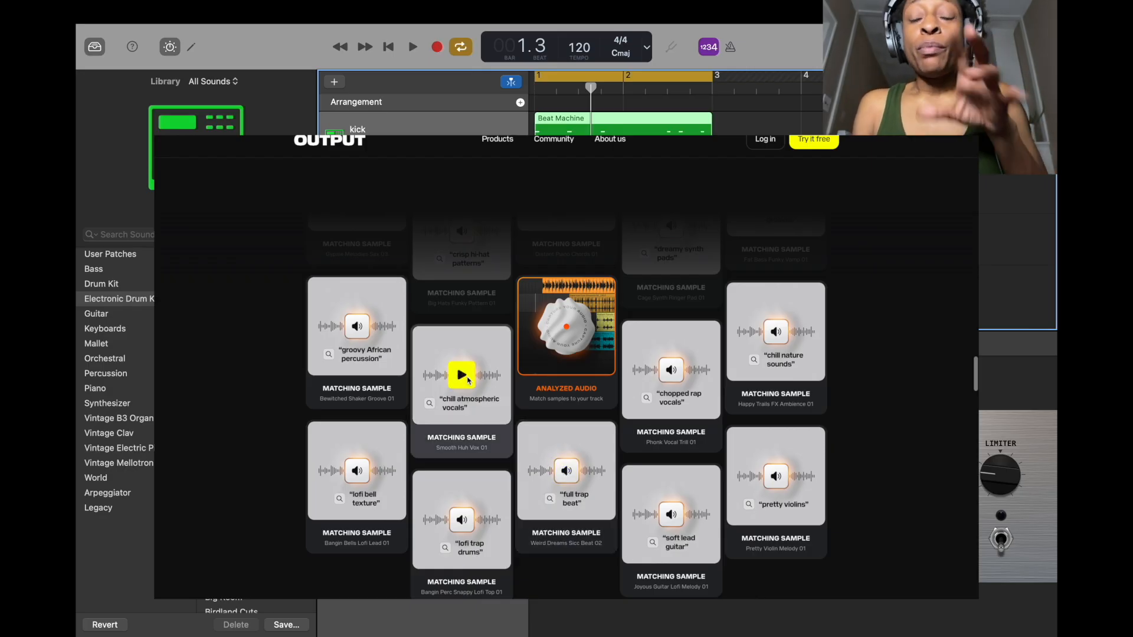
- Audition the demo samples, from "chill atmospheric vocals" to "lofi bell texture", and examine the Arcade & Co-Producer section
left_click(466, 378)
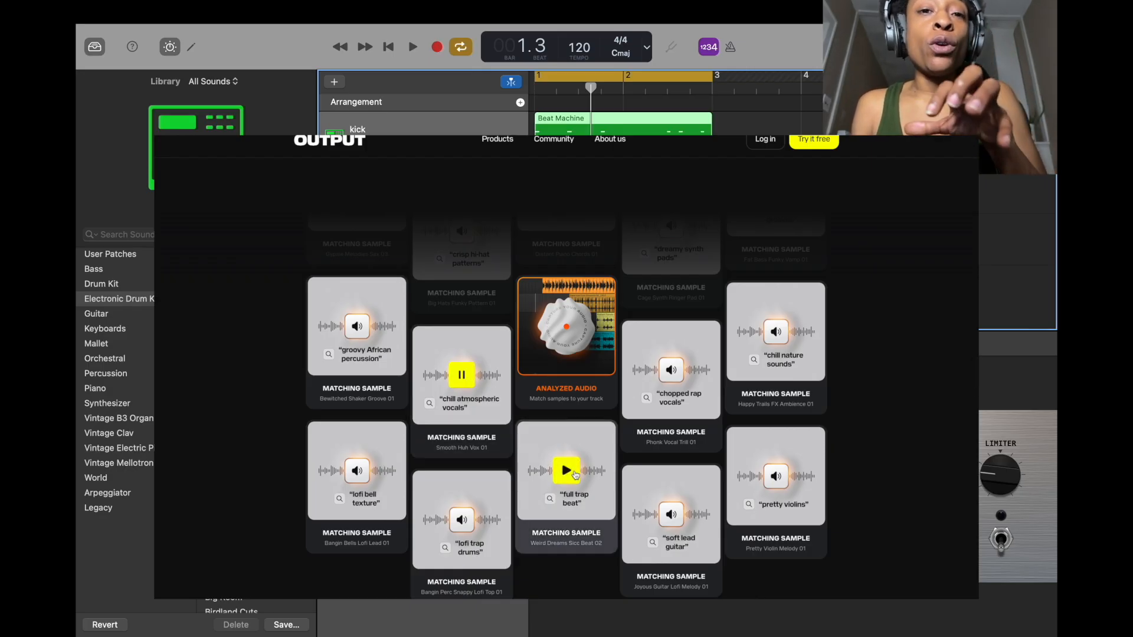
left_click(461, 519)
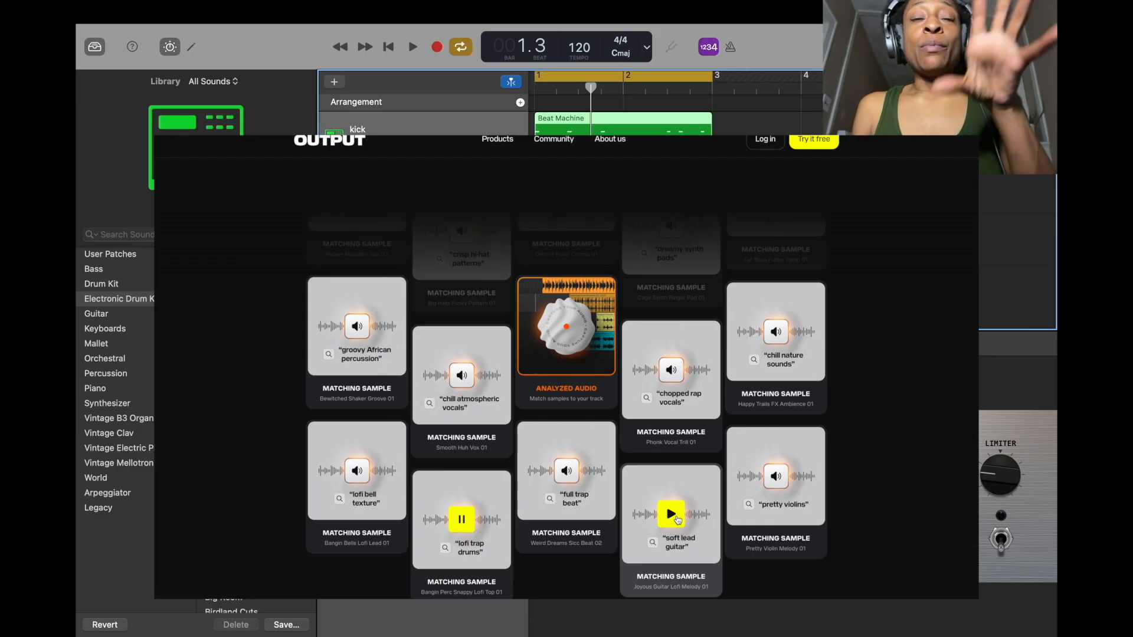
left_click(772, 479)
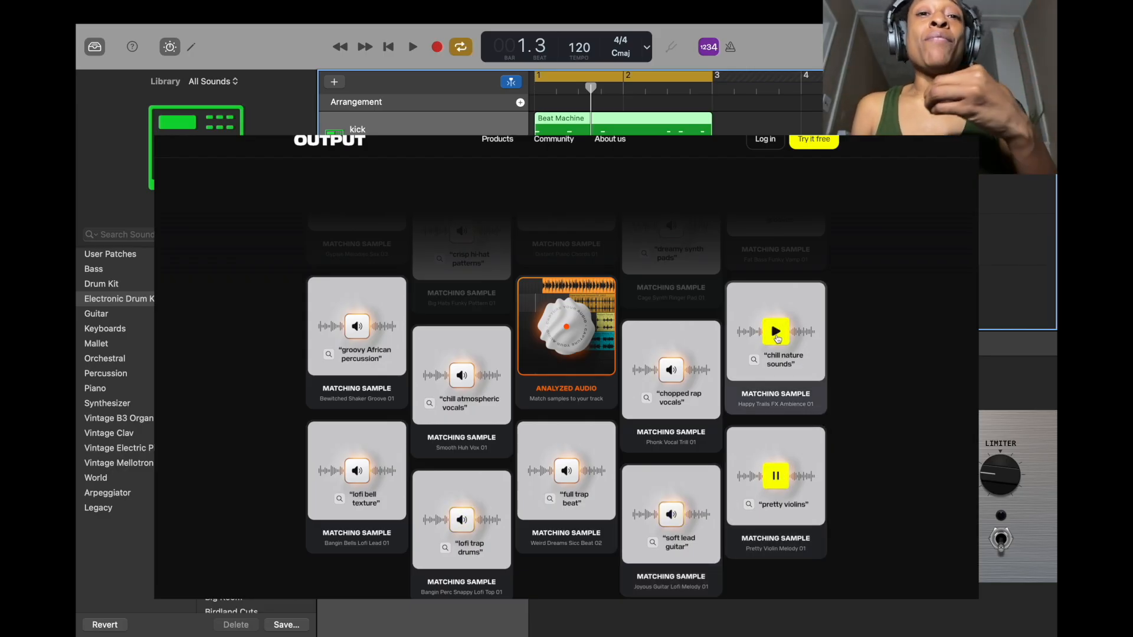
left_click(777, 340)
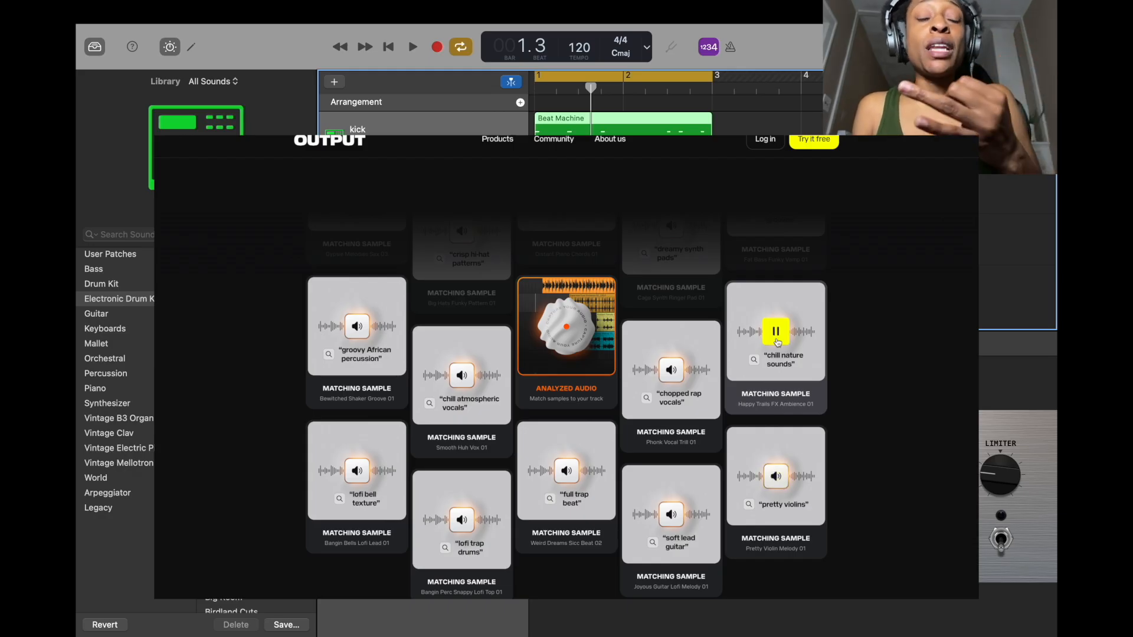
left_click(673, 370)
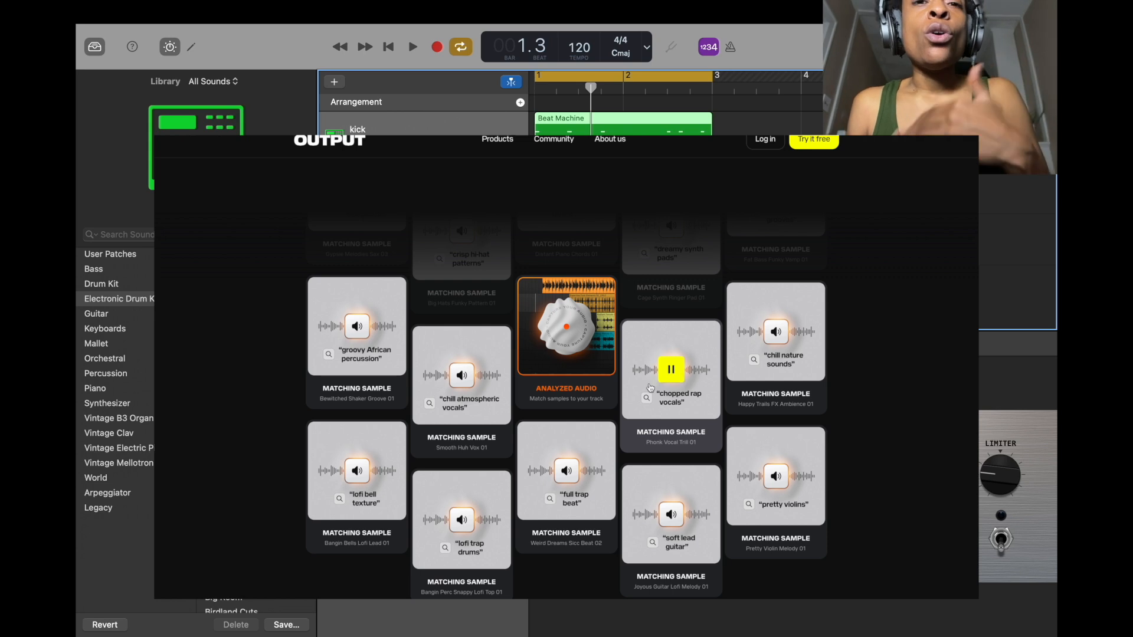
left_click(568, 329)
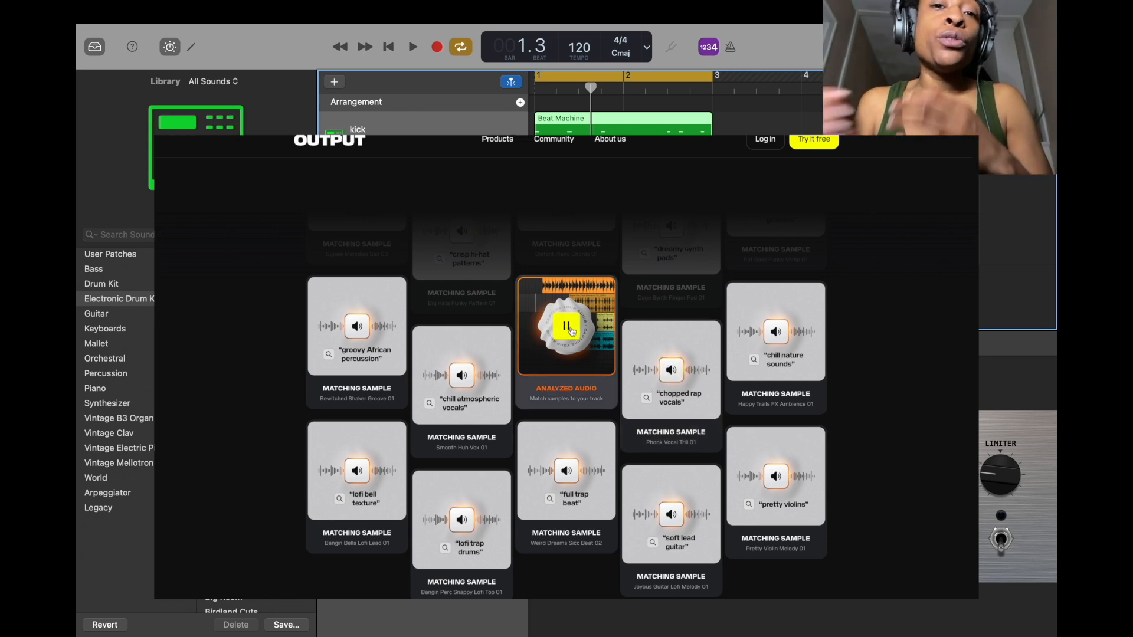
left_click(356, 326)
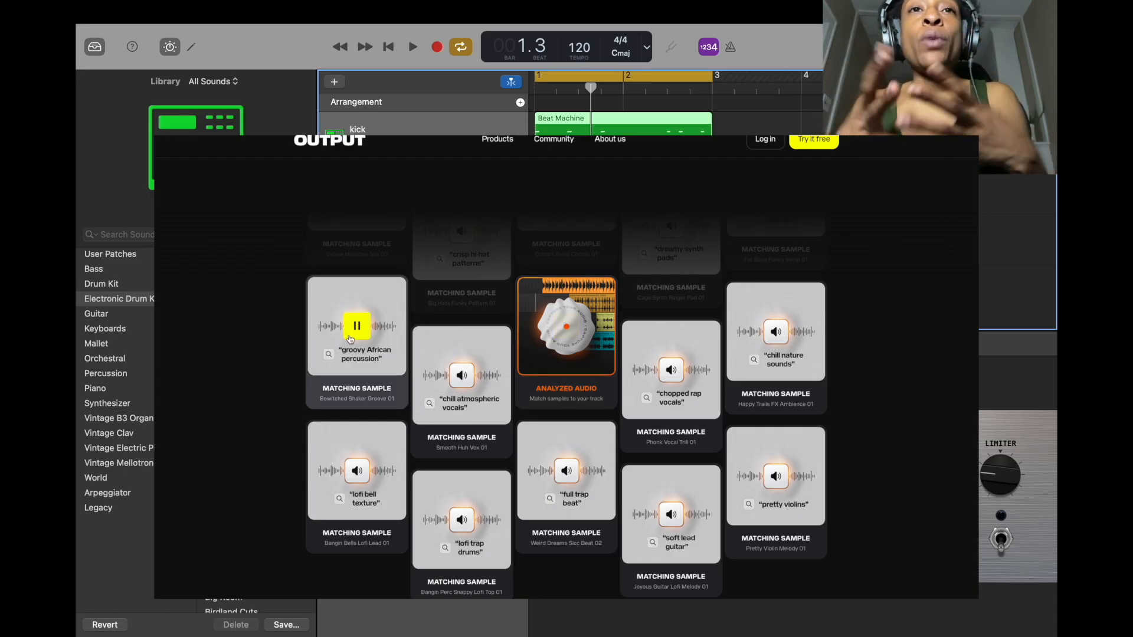
left_click(359, 470)
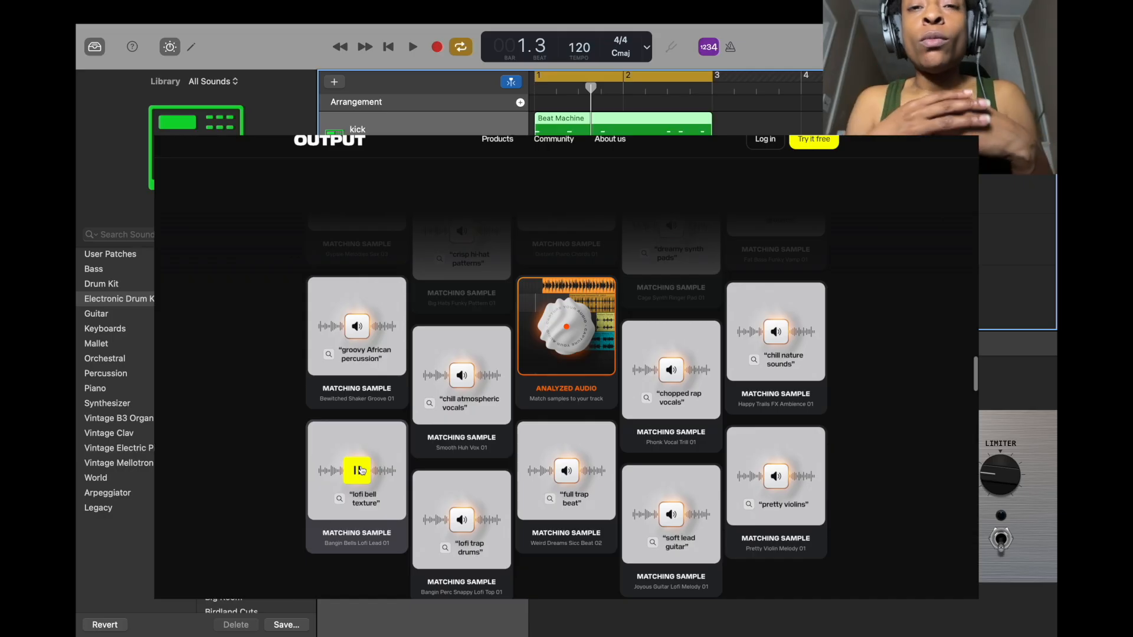
scroll(362, 470, "down", 8)
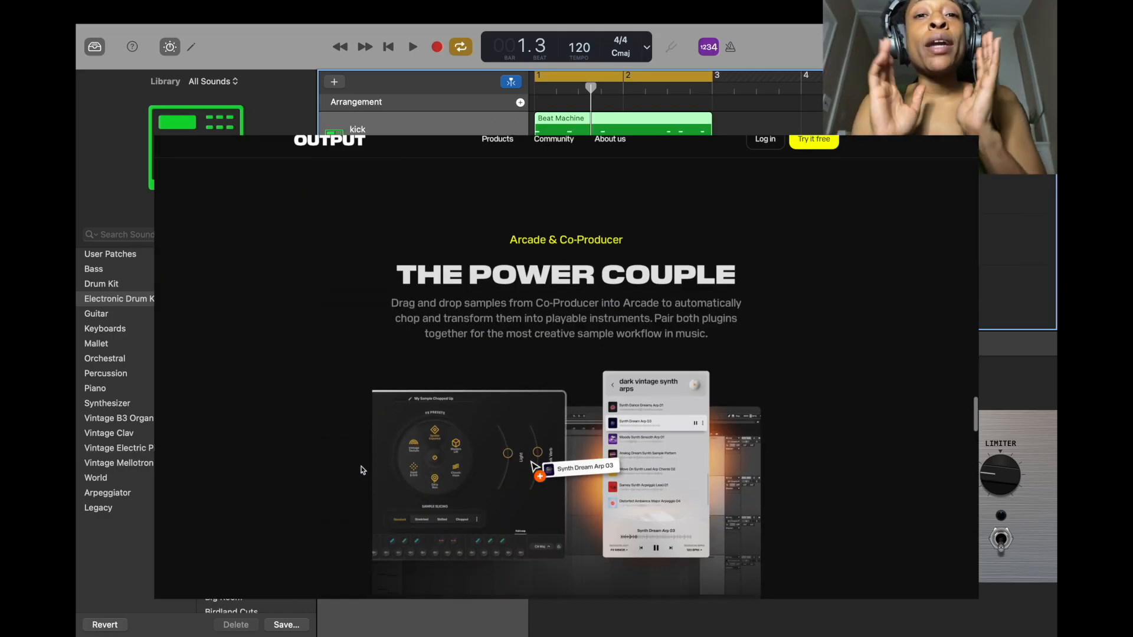
scroll(362, 471, "down", 2)
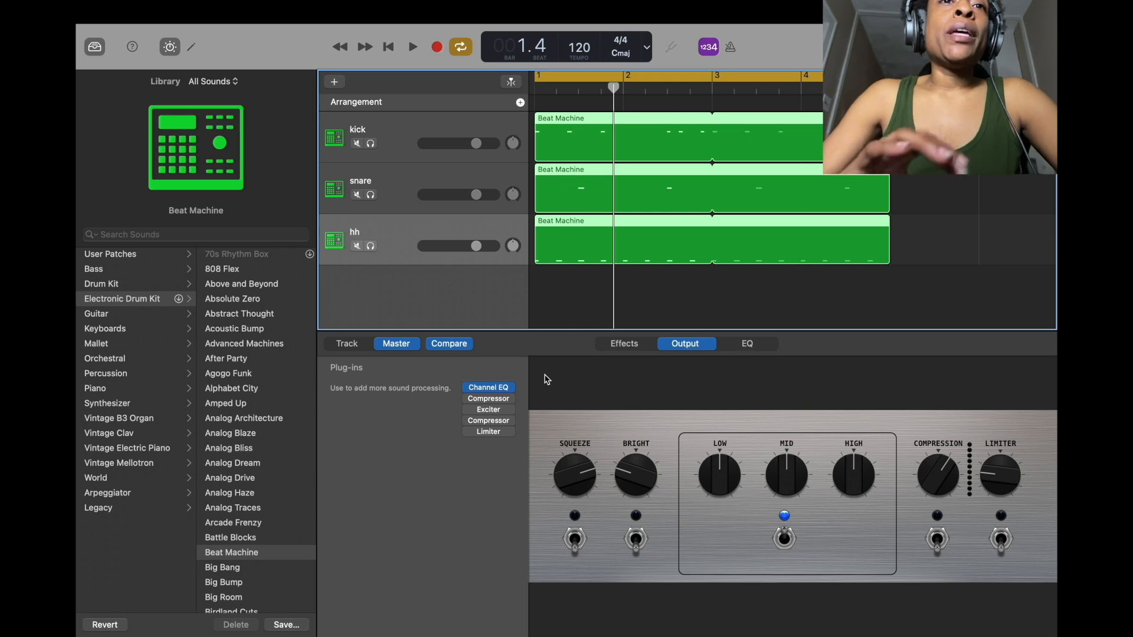
- Inspect the track-level plug-ins of the hh and kick tracks in GarageBand
left_click(411, 251)
left_click(347, 344)
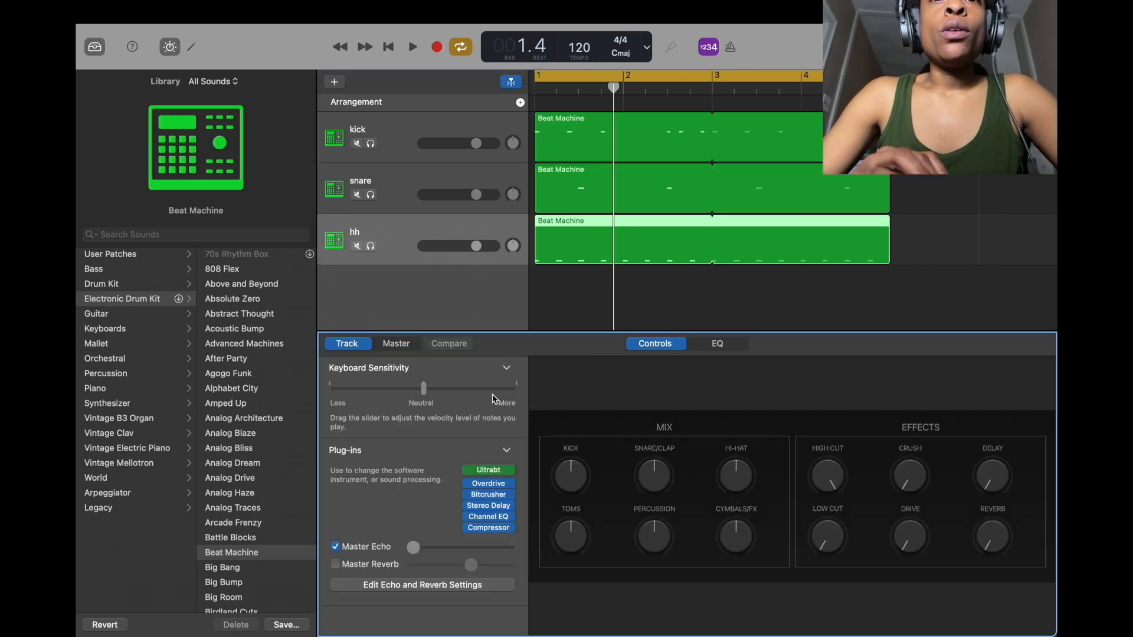
left_click(422, 129)
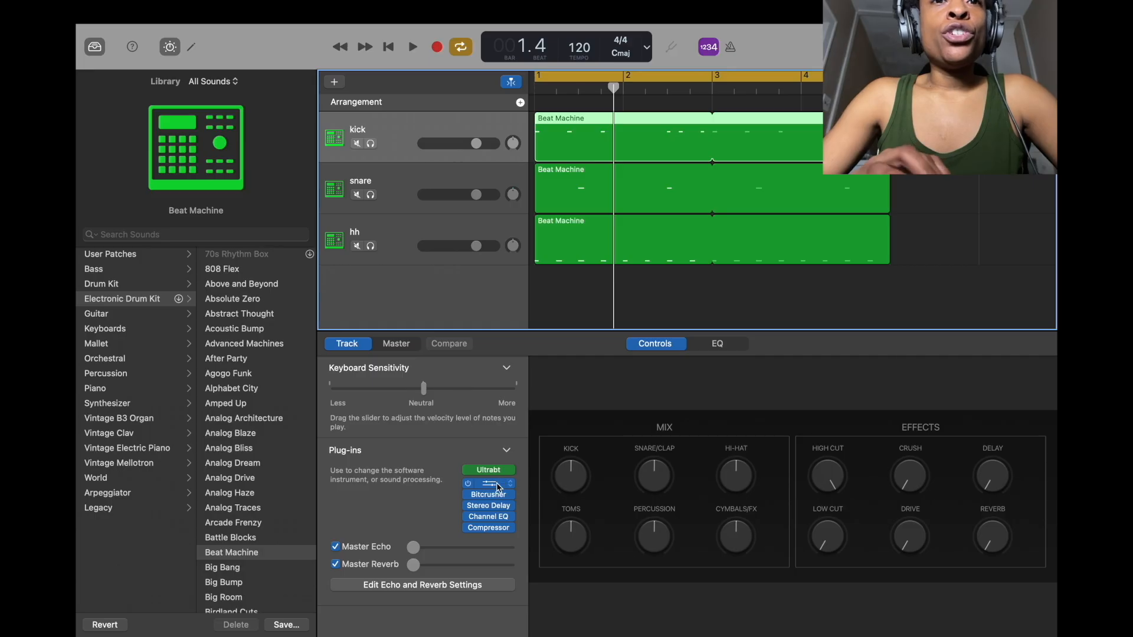
- Replace the first Compressor in the master plug-in chain with Output's Co-Producer Audio Unit
left_click(406, 347)
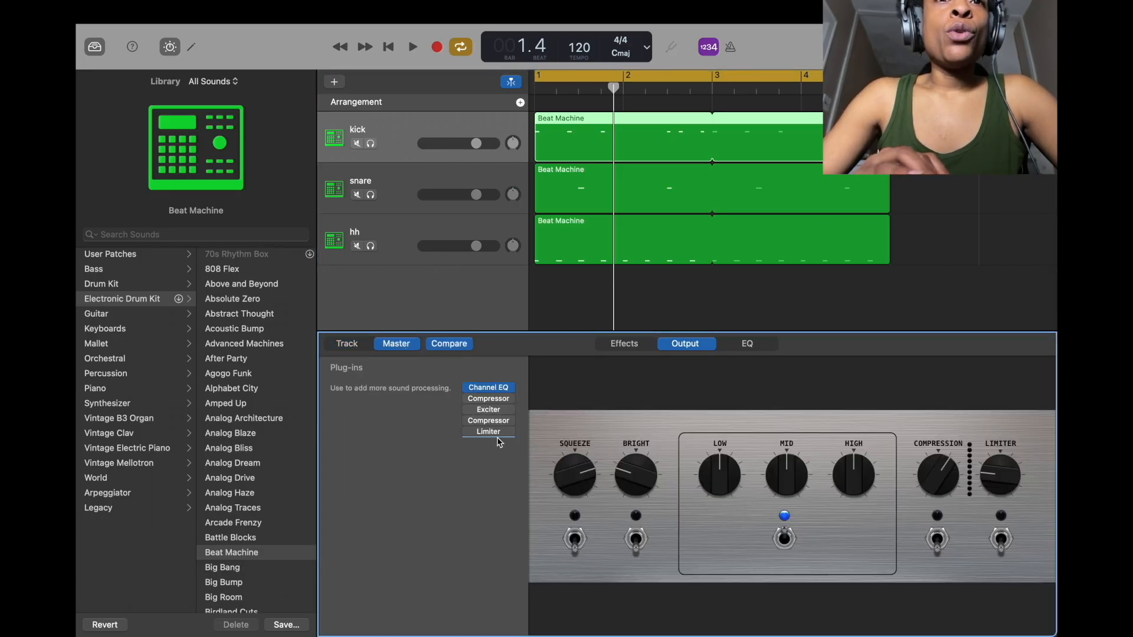
mouse_move(492, 390)
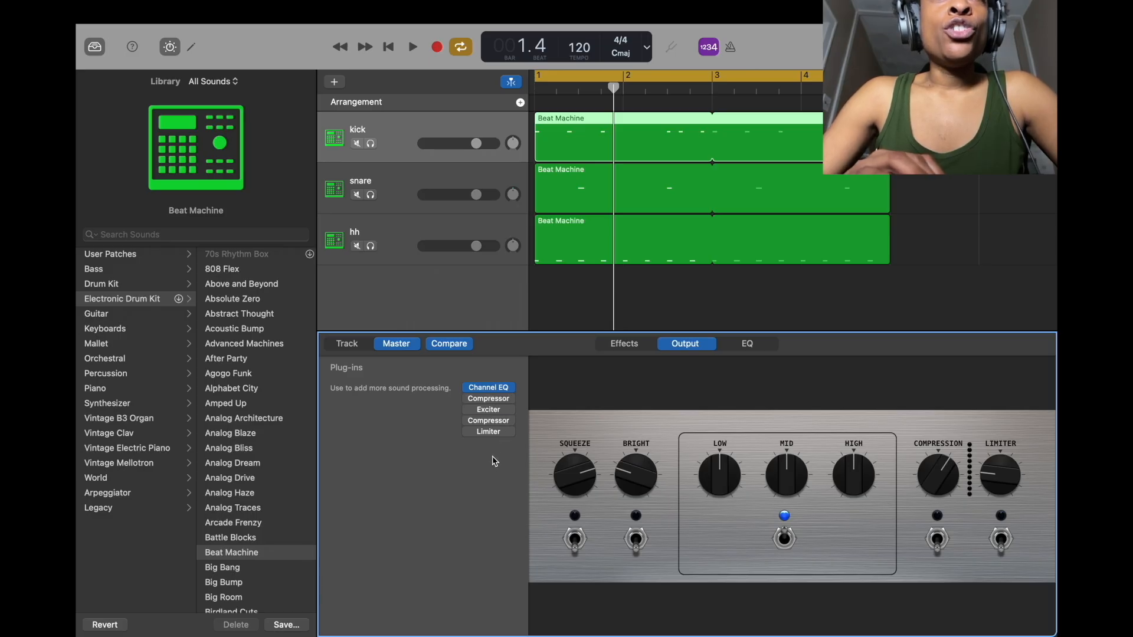
mouse_move(499, 426)
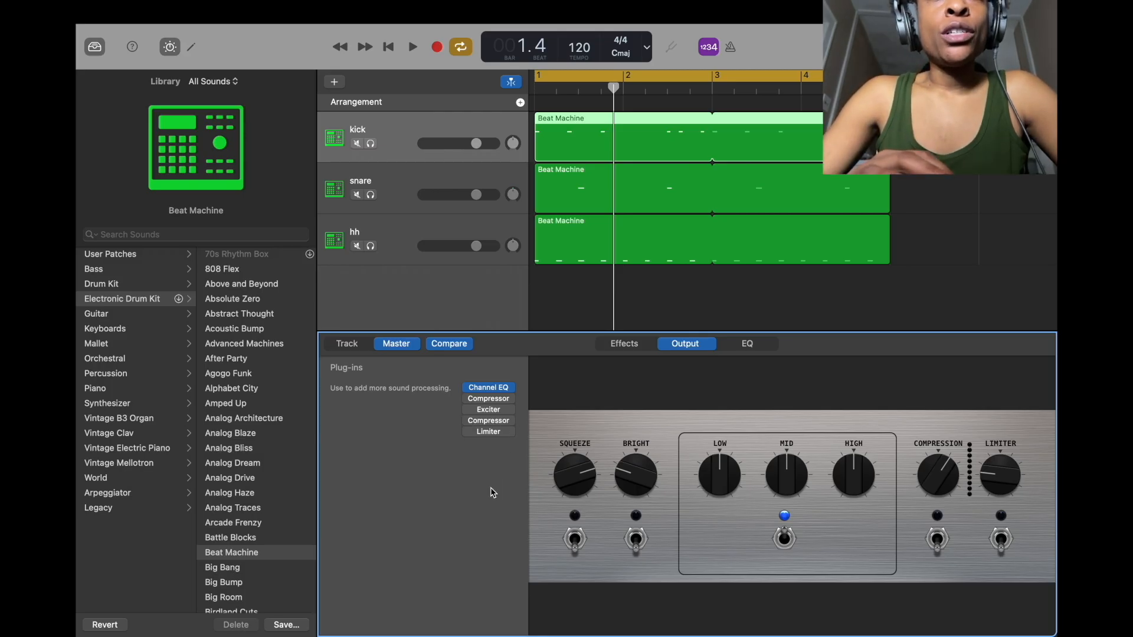
left_click(512, 401)
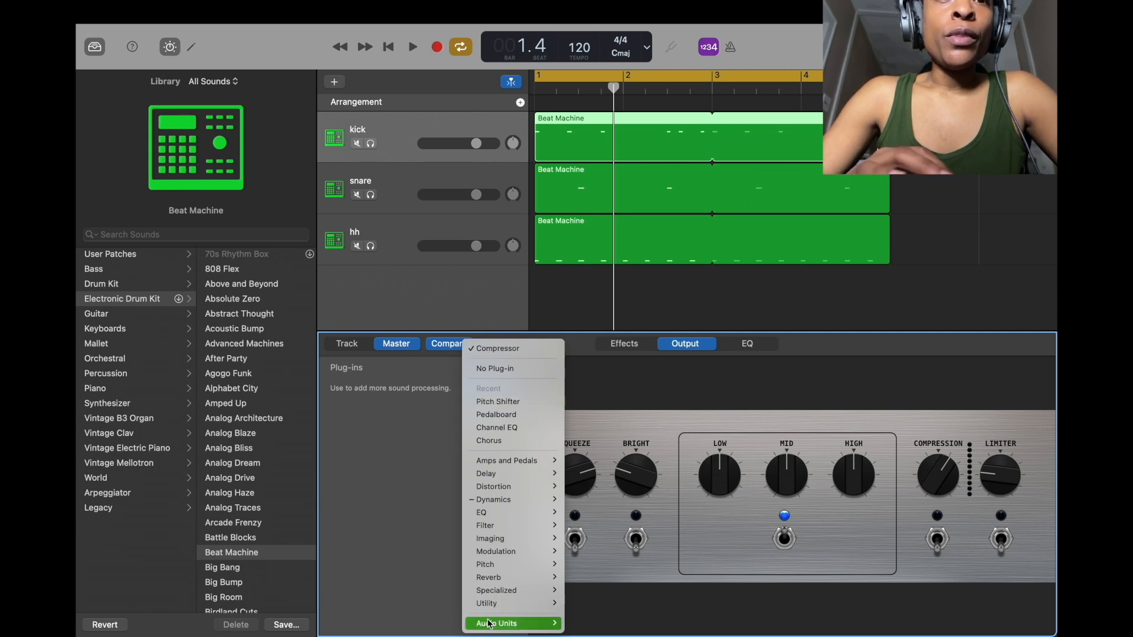
mouse_move(489, 623)
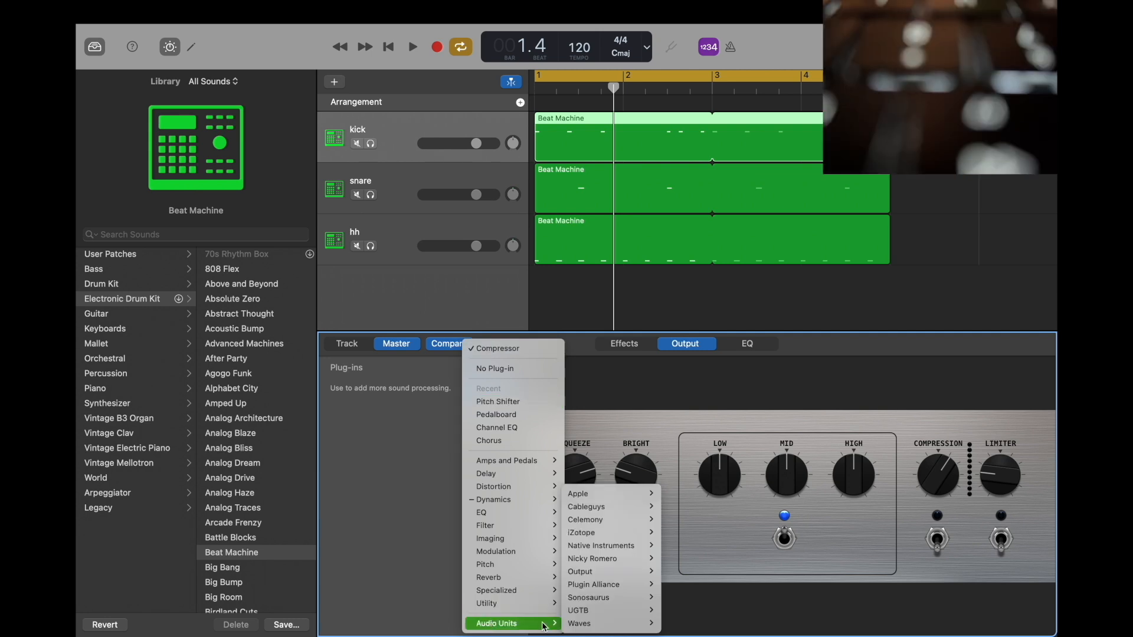
mouse_move(616, 577)
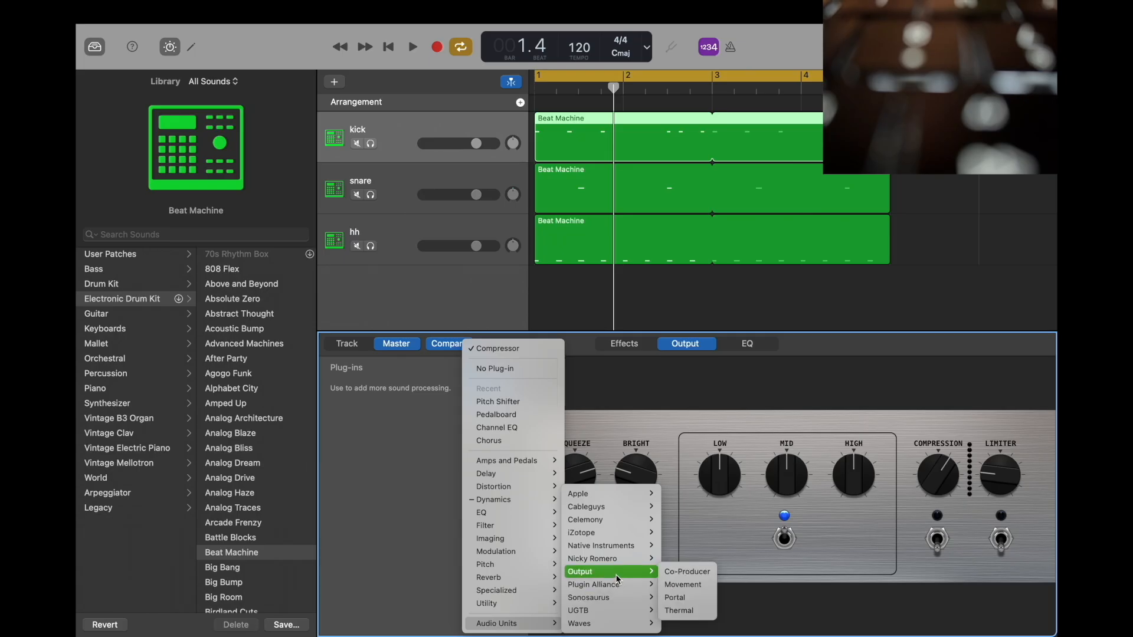
left_click(678, 572)
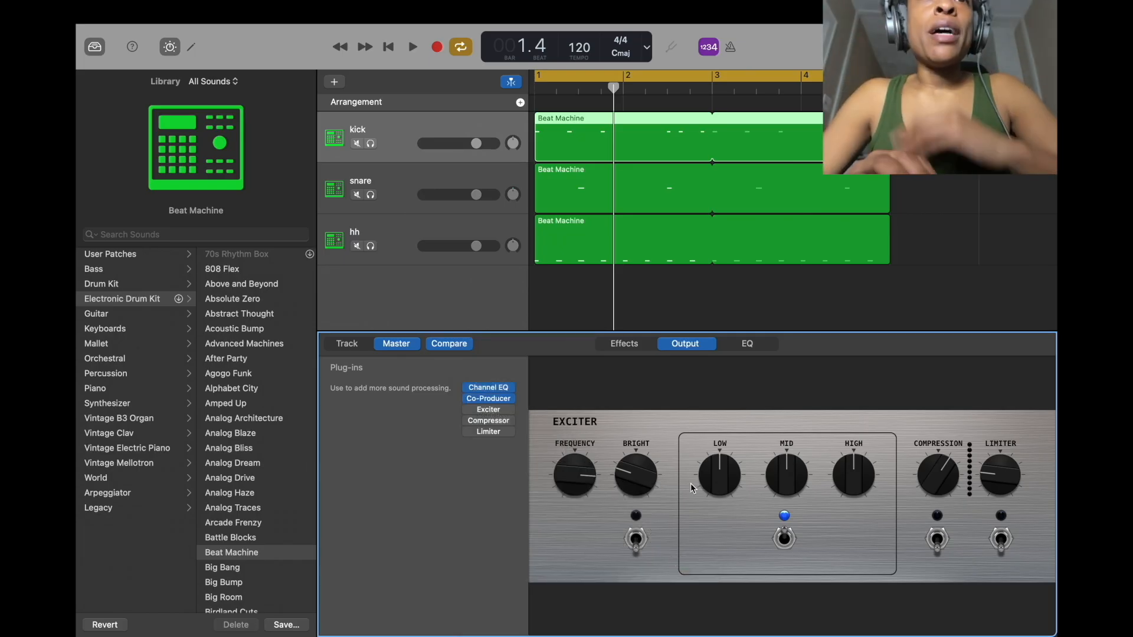
- Show the Master Track in the project's track list
left_click(242, 12)
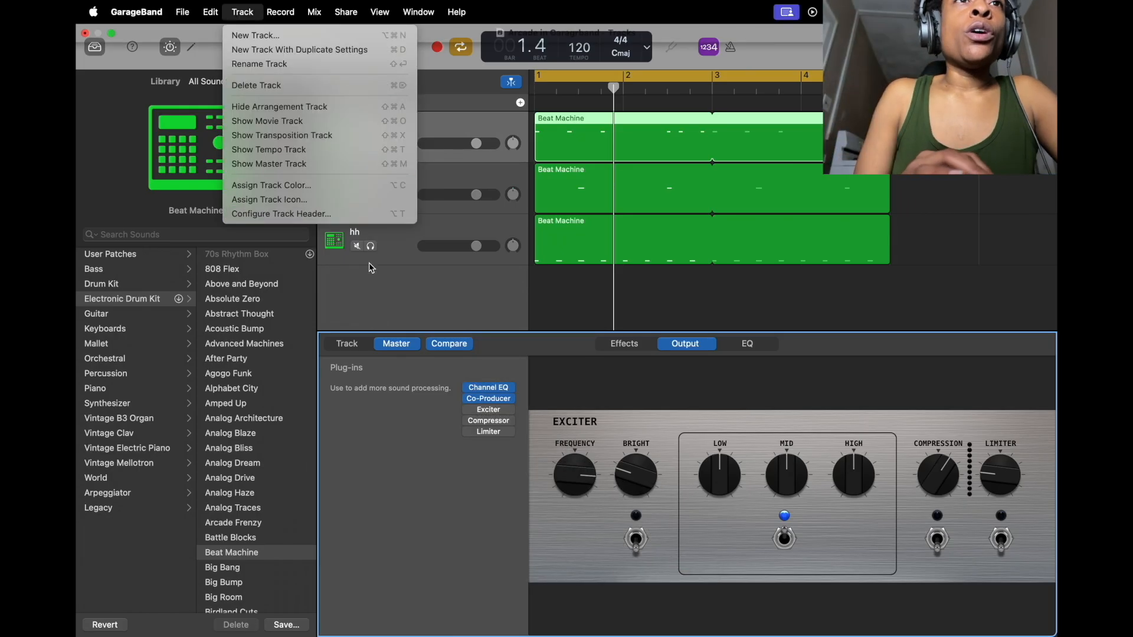
left_click(405, 313)
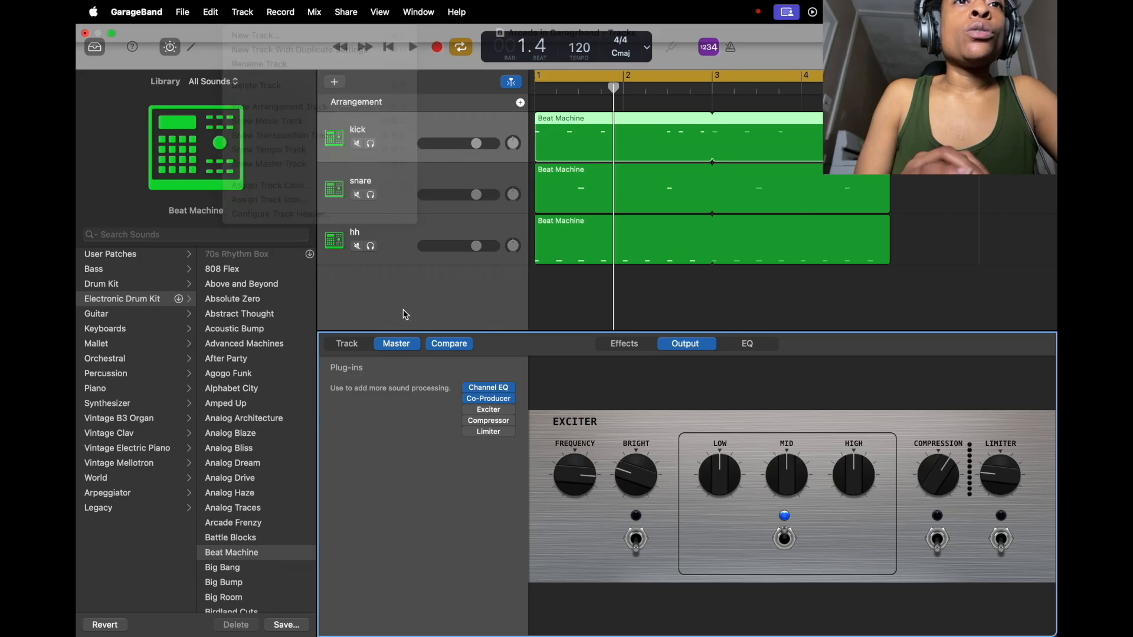
left_click(243, 12)
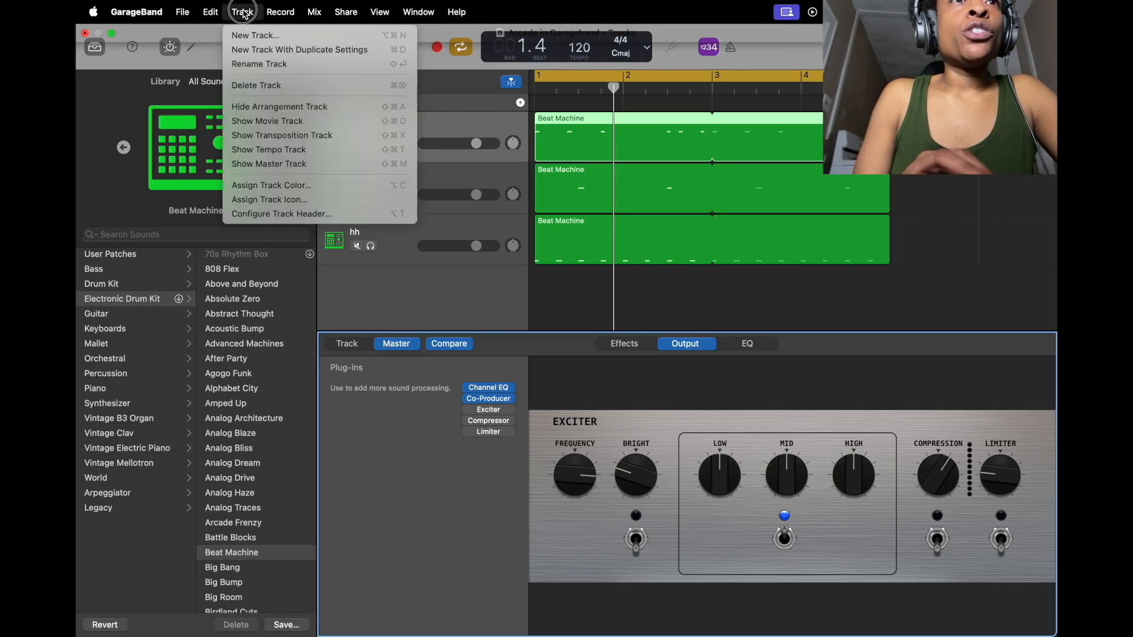
left_click(258, 165)
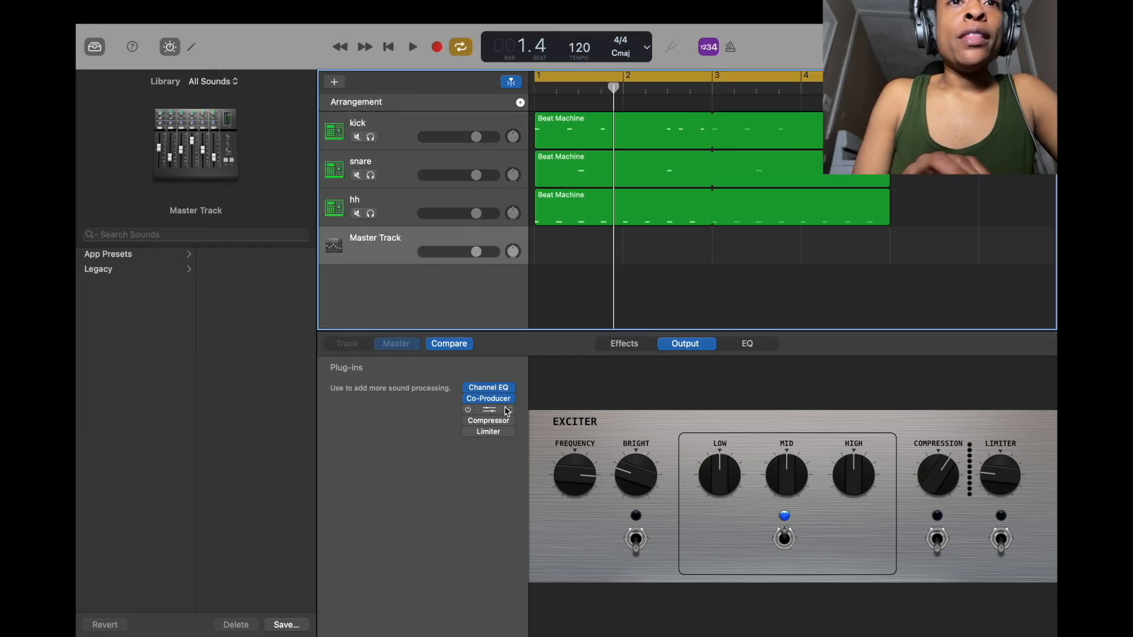
- Show where Co-Producer is listed among Output's Audio Units for the master plug-in slot, leaving the current plug-in selected
left_click(512, 402)
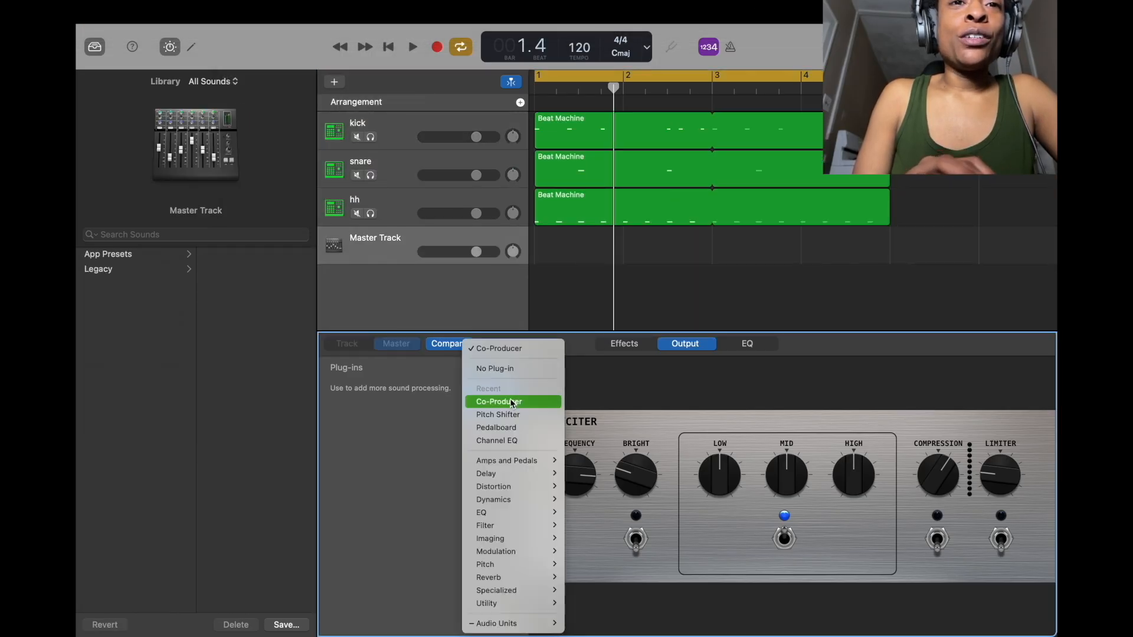
mouse_move(509, 546)
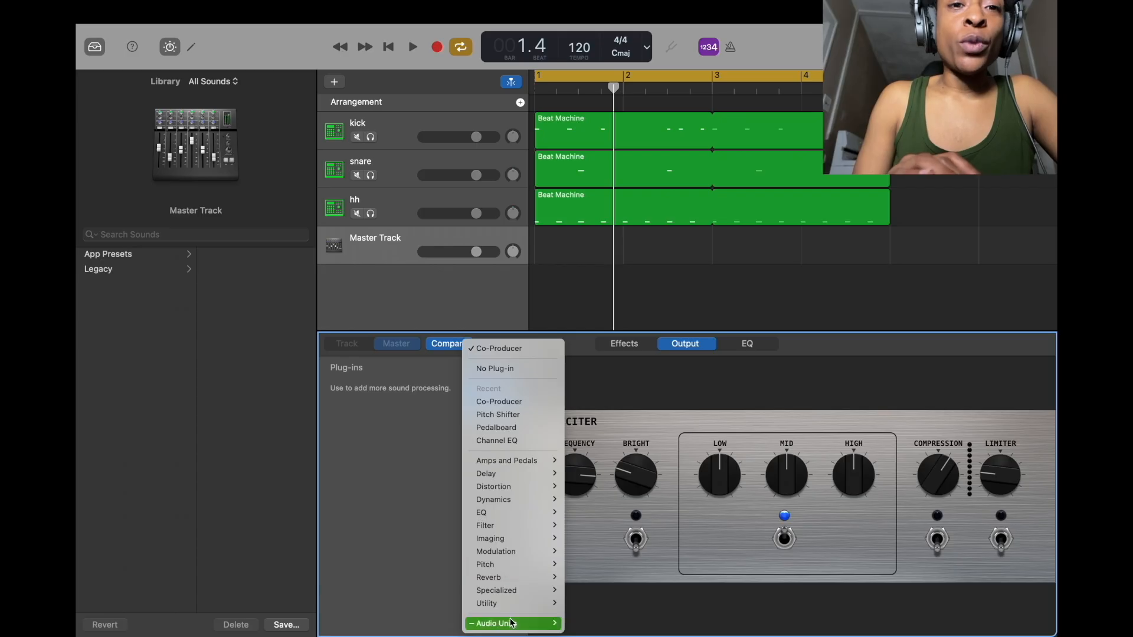
mouse_move(512, 624)
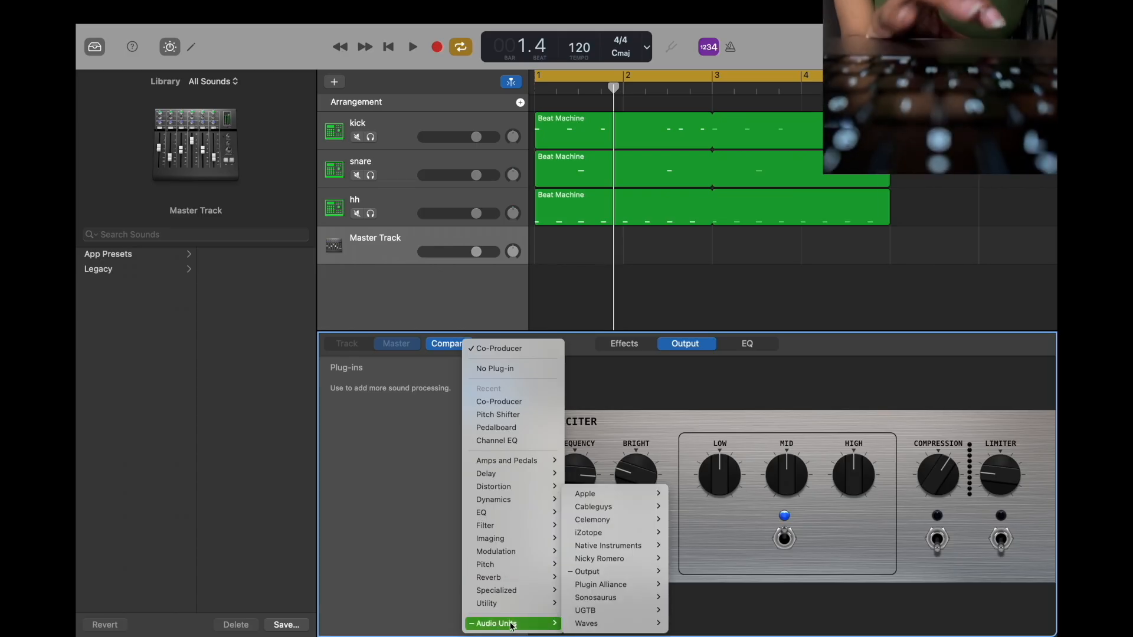
mouse_move(651, 570)
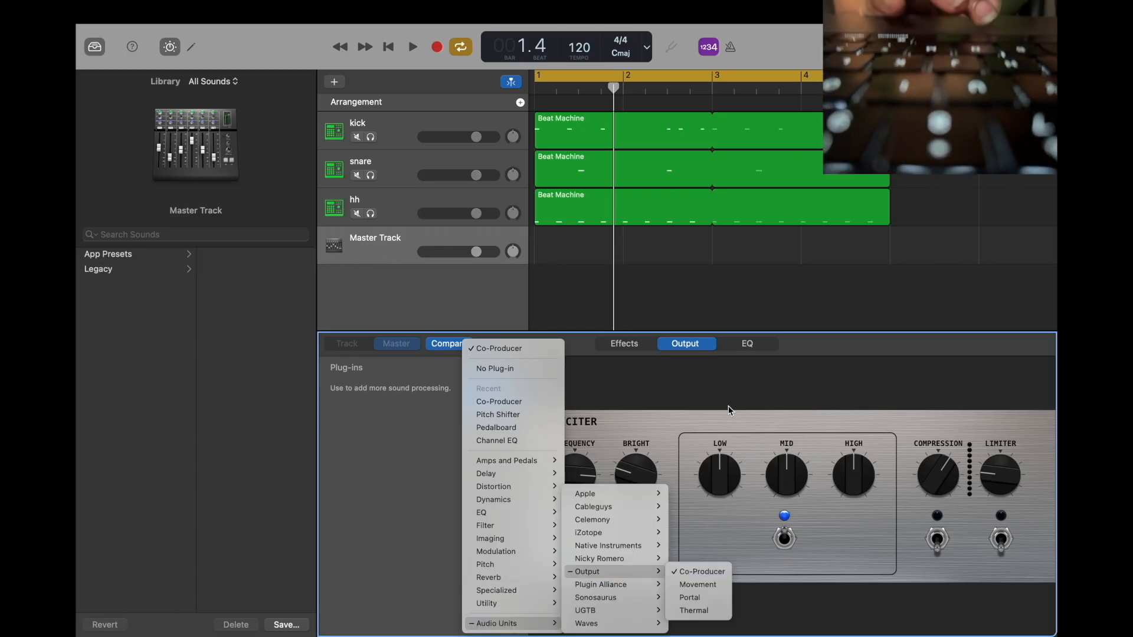
left_click(731, 387)
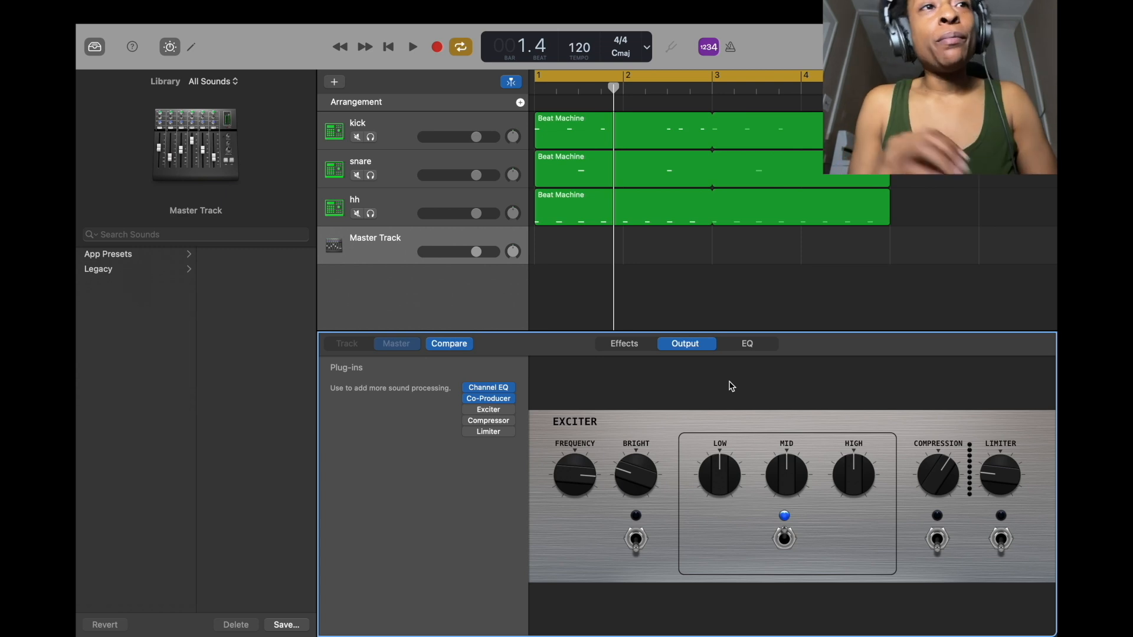
- Hide the sound Library and open the master track's Co-Producer interface, placing its window where it is fully visible
key("y")
mouse_move(241, 408)
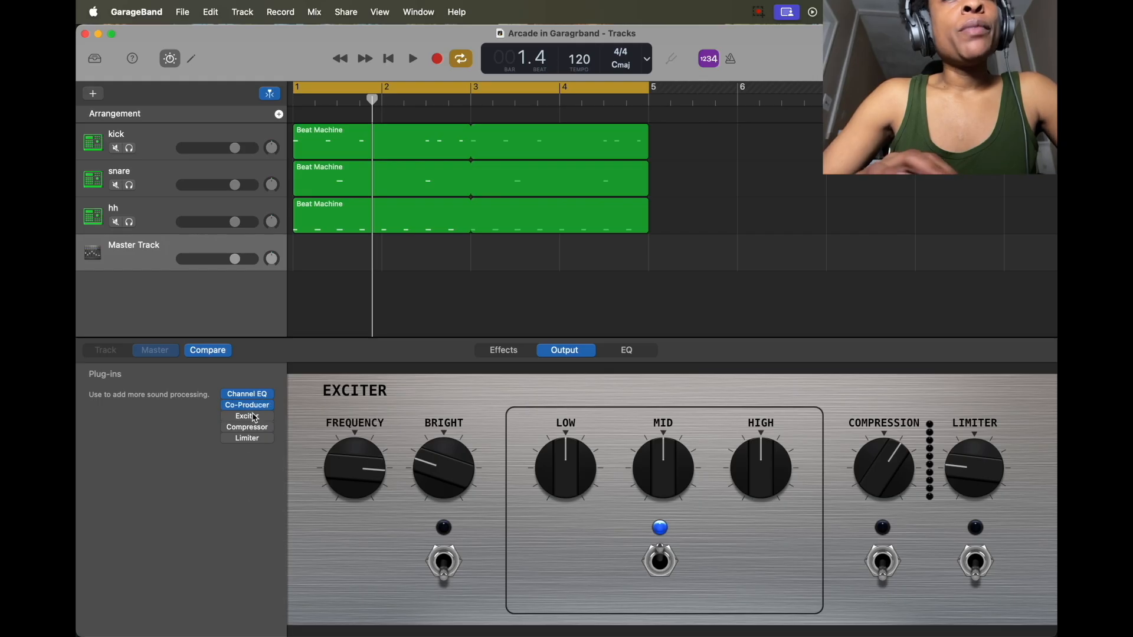
left_click(249, 407)
left_click_drag(549, 194, 497, 108)
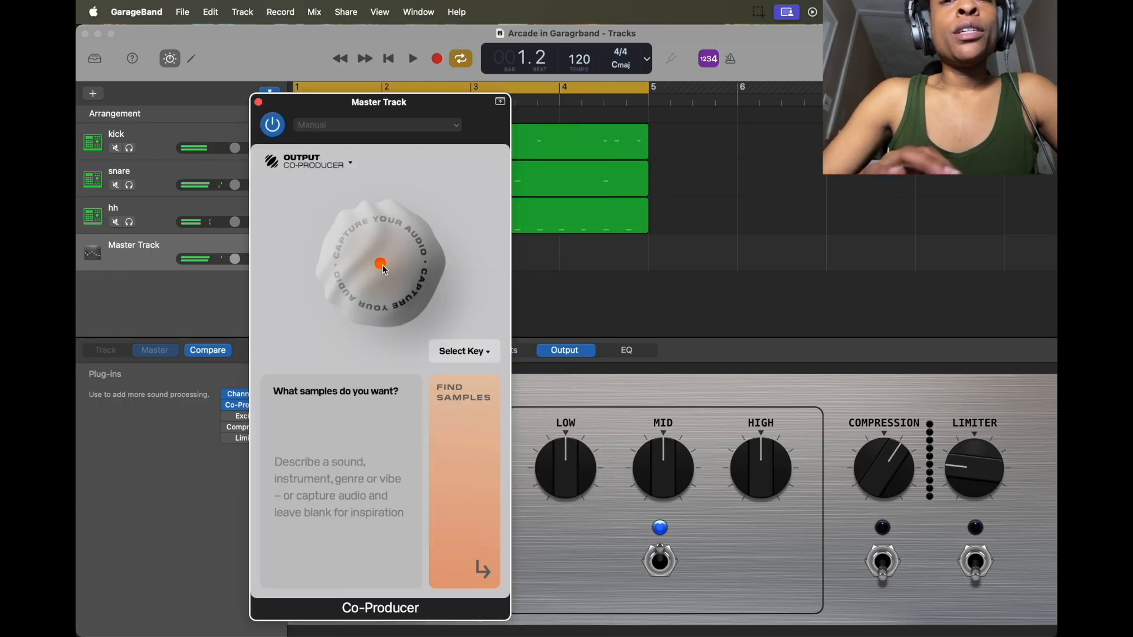
- Capture the drum beat's audio in Co-Producer by playing the project, and stop playback when the capture completes
left_click(382, 264)
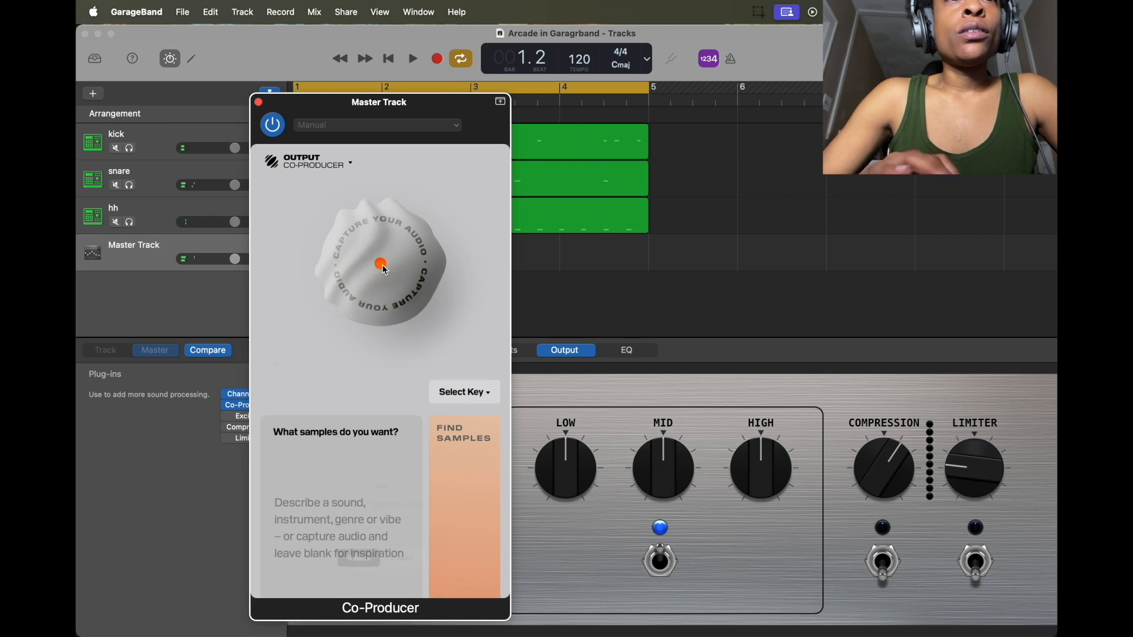
key("space")
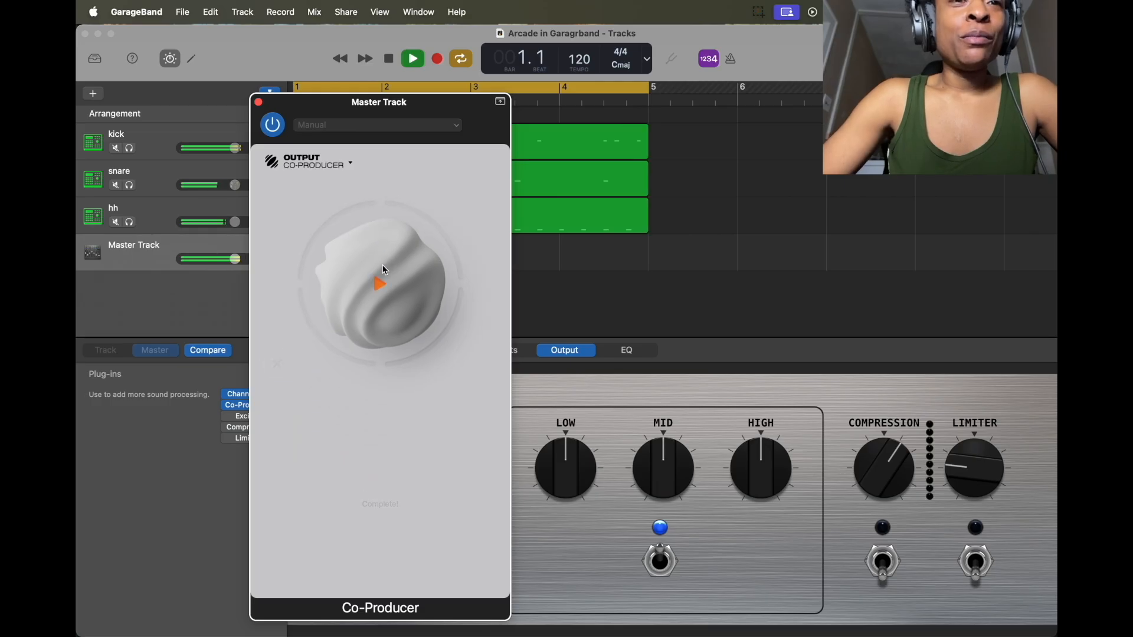
key("space")
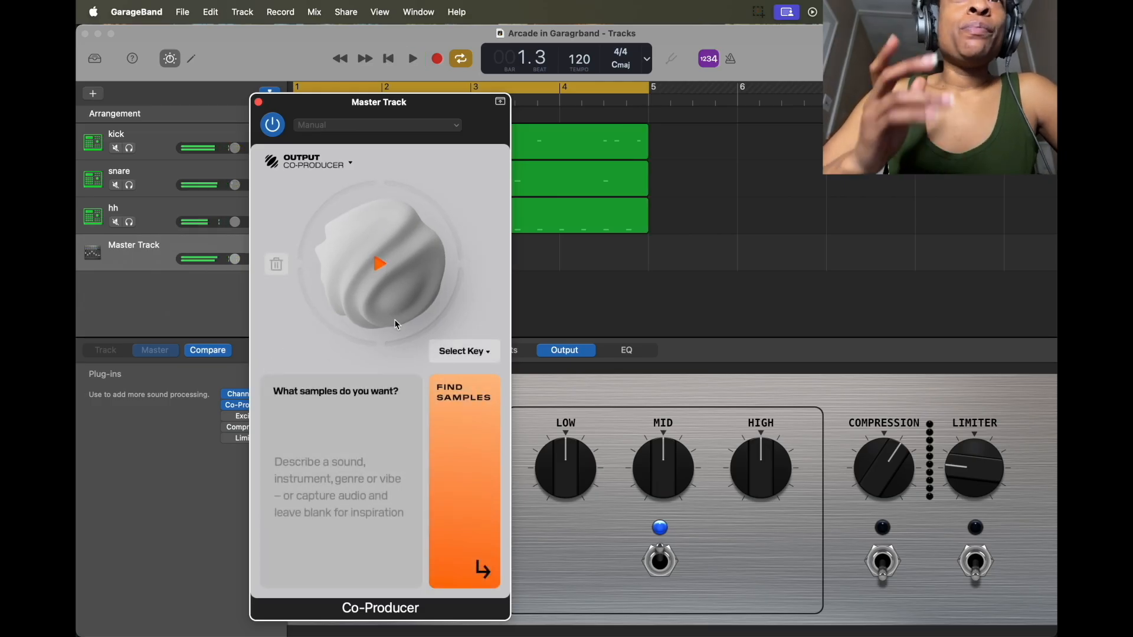
- Set Co-Producer's key to E Minor and find samples from the captured audio with the description left blank
left_click(359, 464)
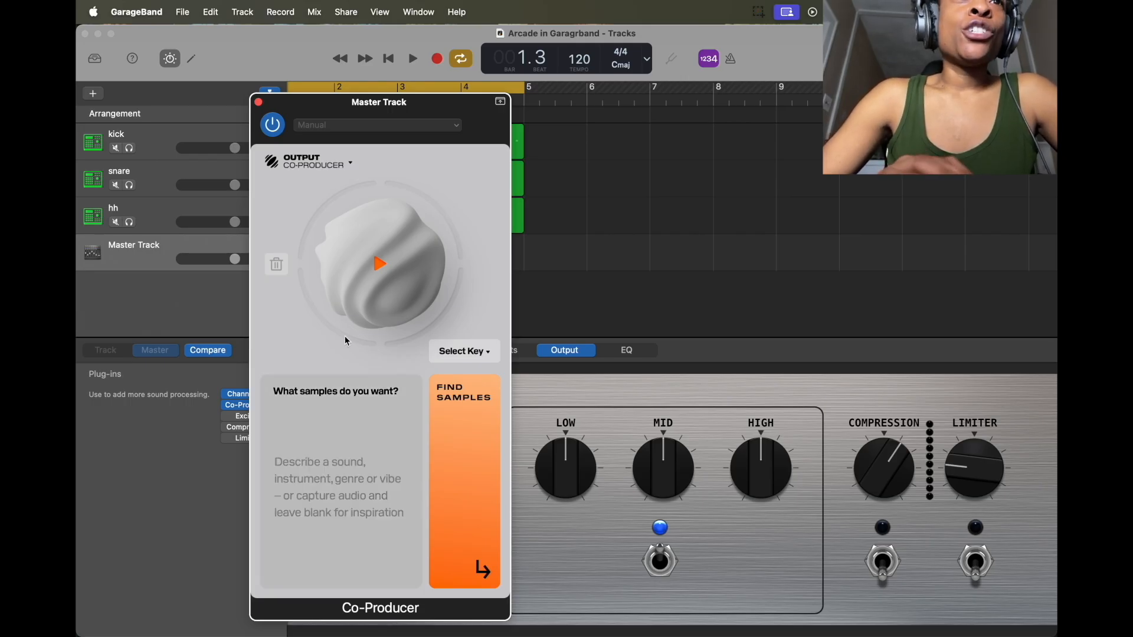
left_click(483, 515)
left_click(419, 454)
left_click(475, 359)
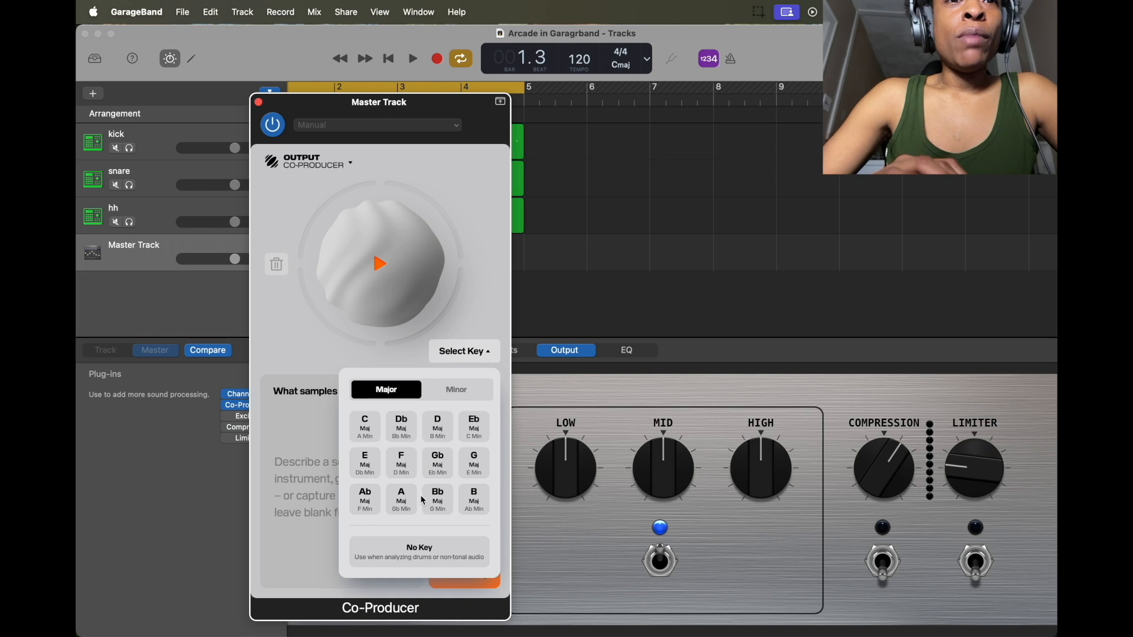
left_click(450, 396)
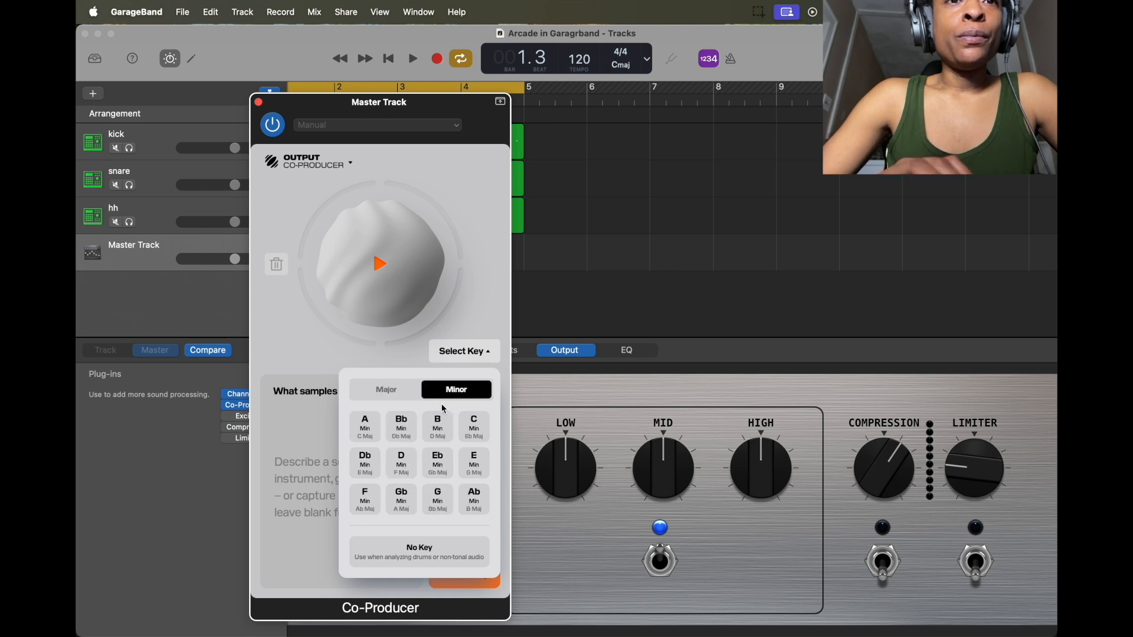
left_click(474, 464)
left_click(464, 584)
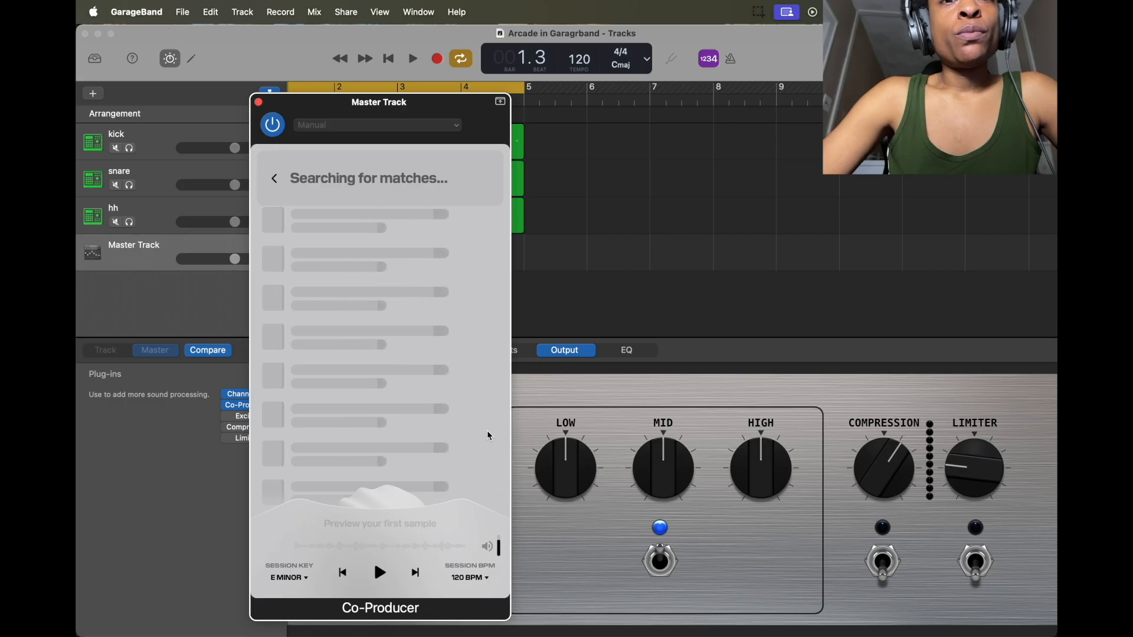
- Browse the captured-audio results and audition Sci-Fi Hats Hard Groove 01 and Raw Beatbox Swing Groove 01 against the drum beat
scroll(273, 375, "down", 5)
scroll(278, 366, "down", 6)
scroll(295, 389, "up", 10)
scroll(295, 389, "down", 10)
left_click(471, 428)
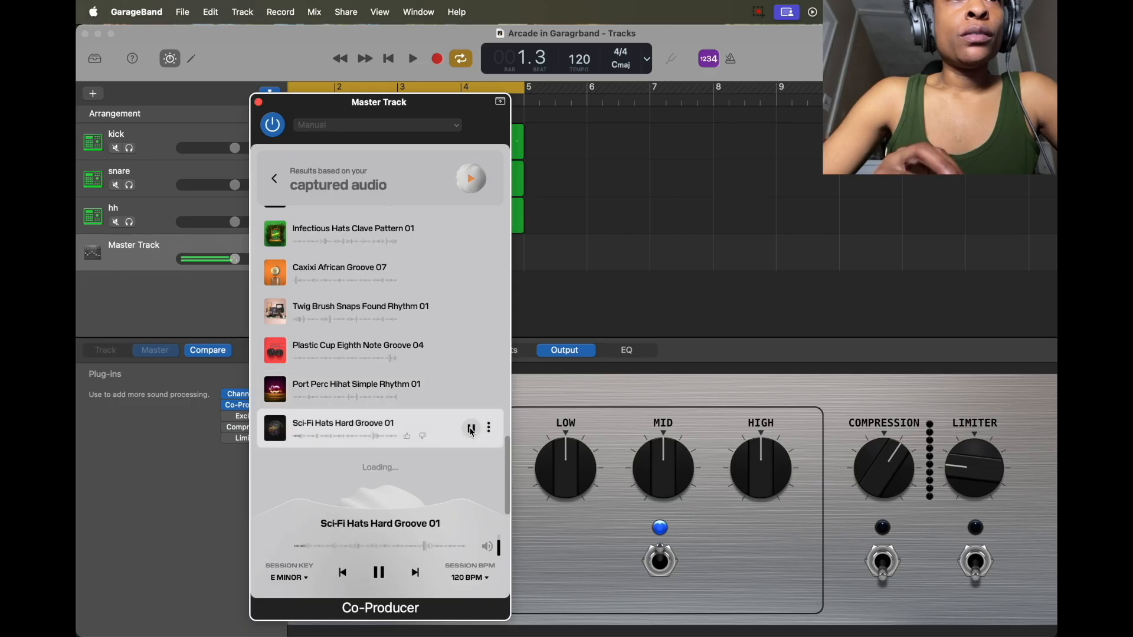
key("space")
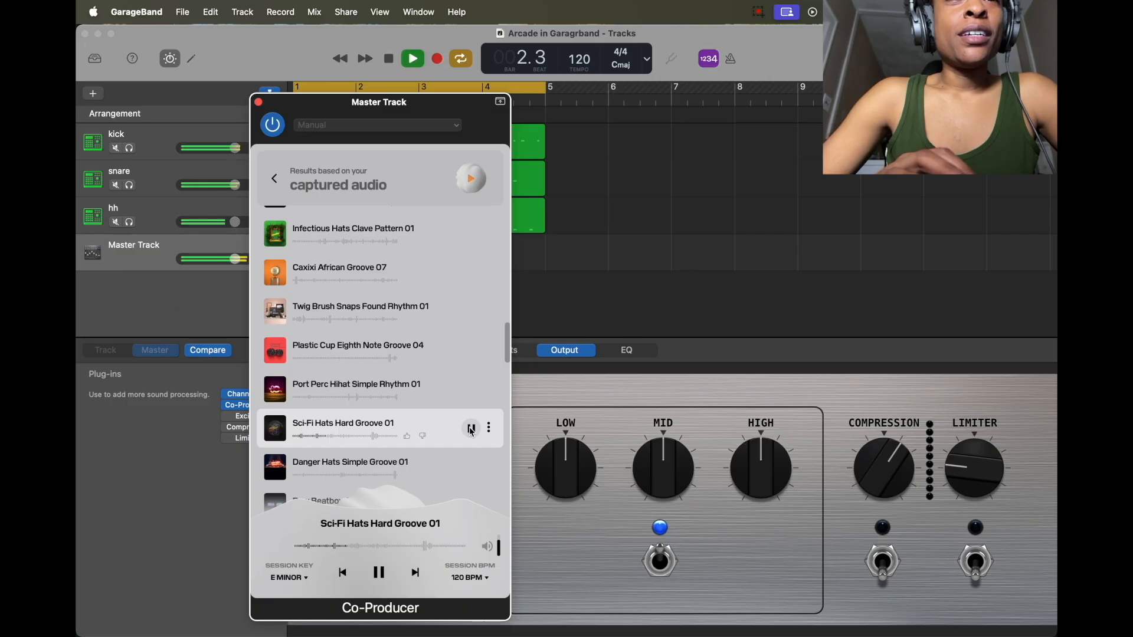
scroll(471, 425, "down", 10)
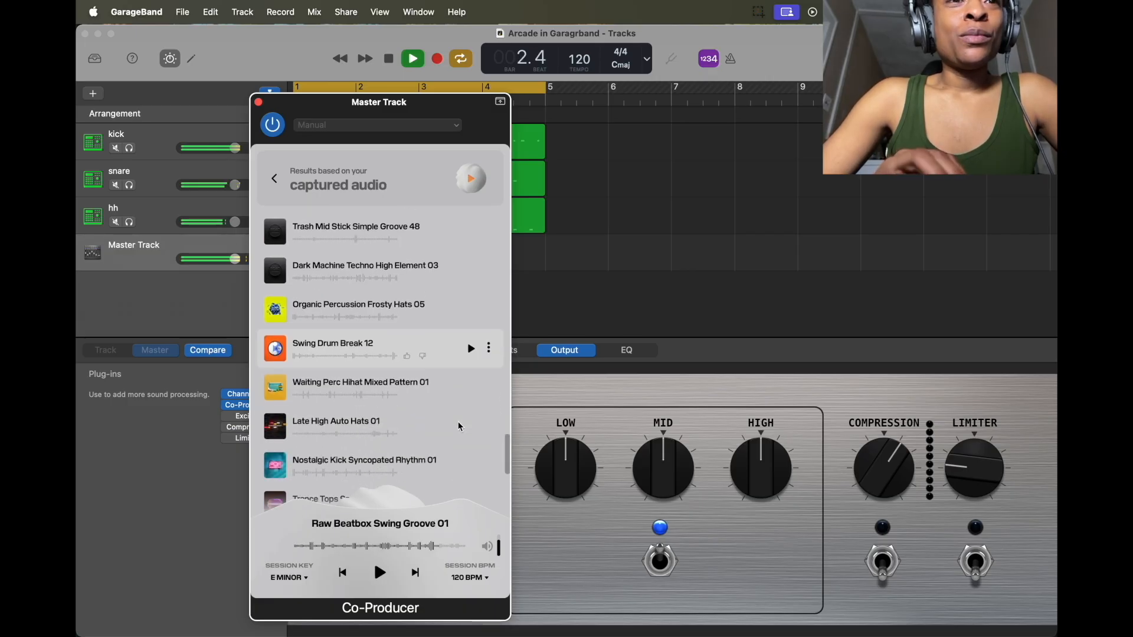
scroll(460, 427, "down", 5)
key("space")
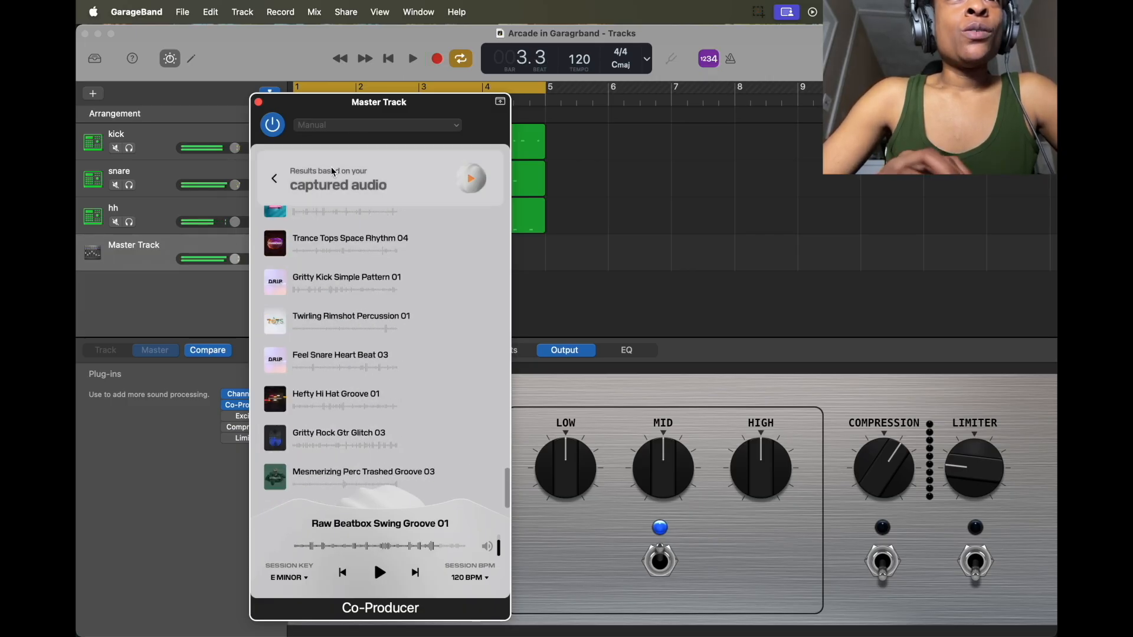
- Return to the Co-Producer prompt and find samples described as "SUmmer Walker rnb guitar"
left_click(271, 176)
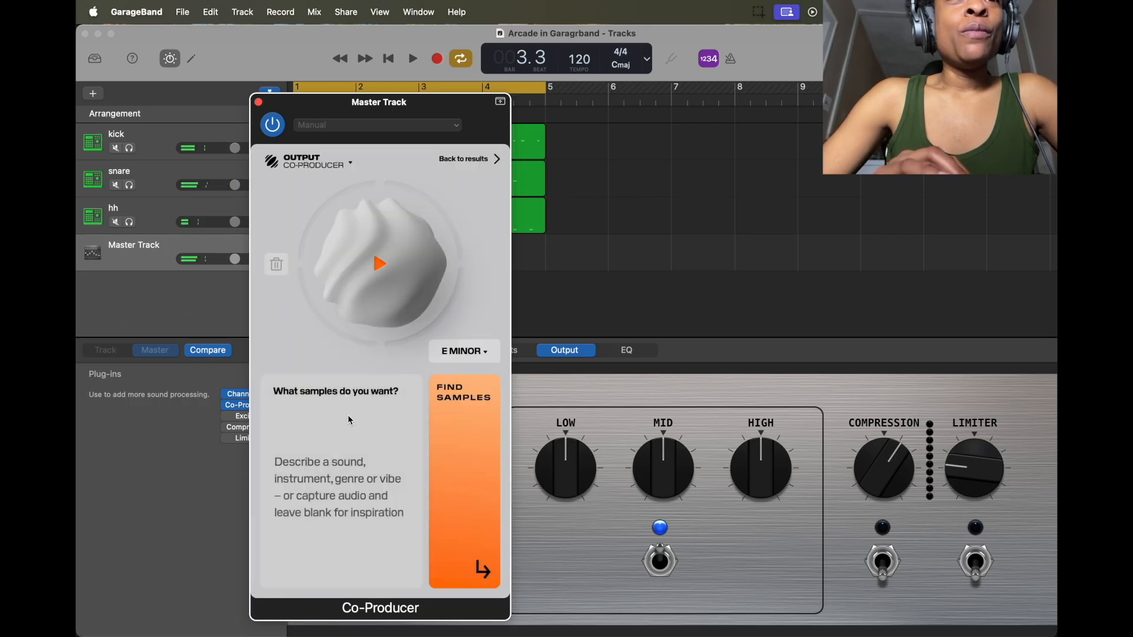
left_click(322, 448)
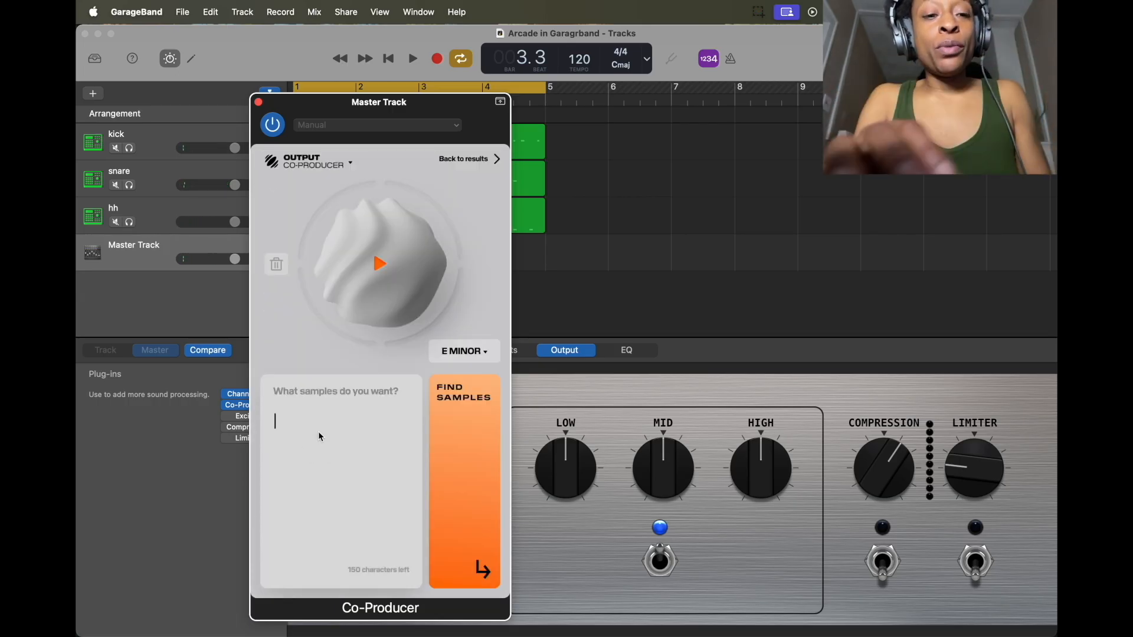
type("summer Walker rnb guita")
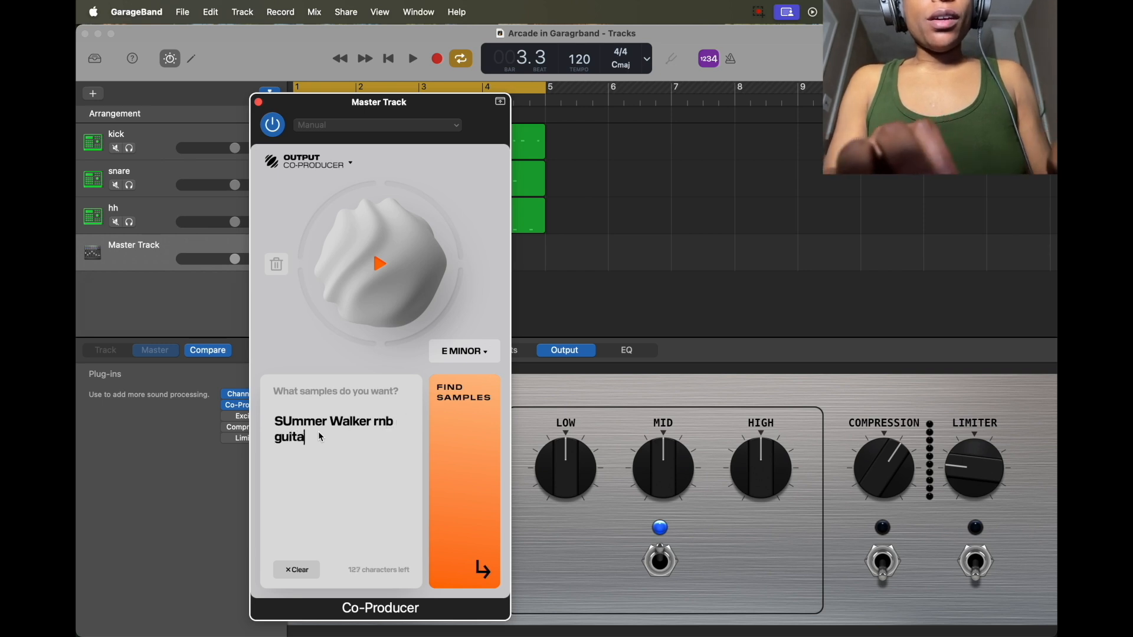
type("r")
left_click(452, 445)
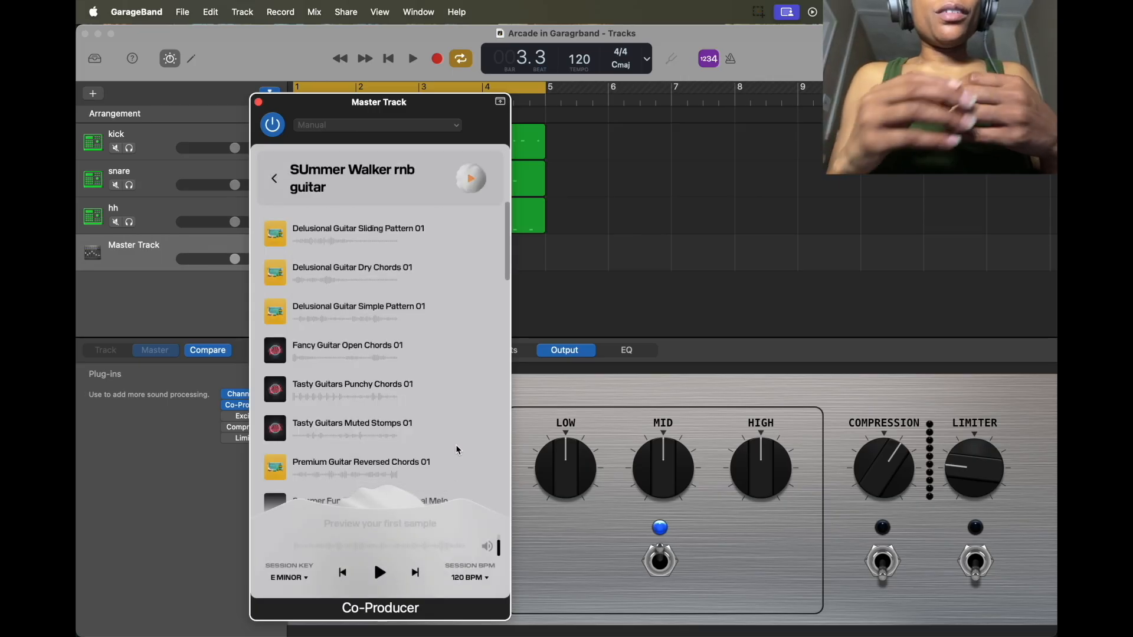
- Audition Delusional Guitar Sliding Pattern 01, Dry Chords 01 and Simple Pattern 01 along with the drum beat
left_click(471, 234)
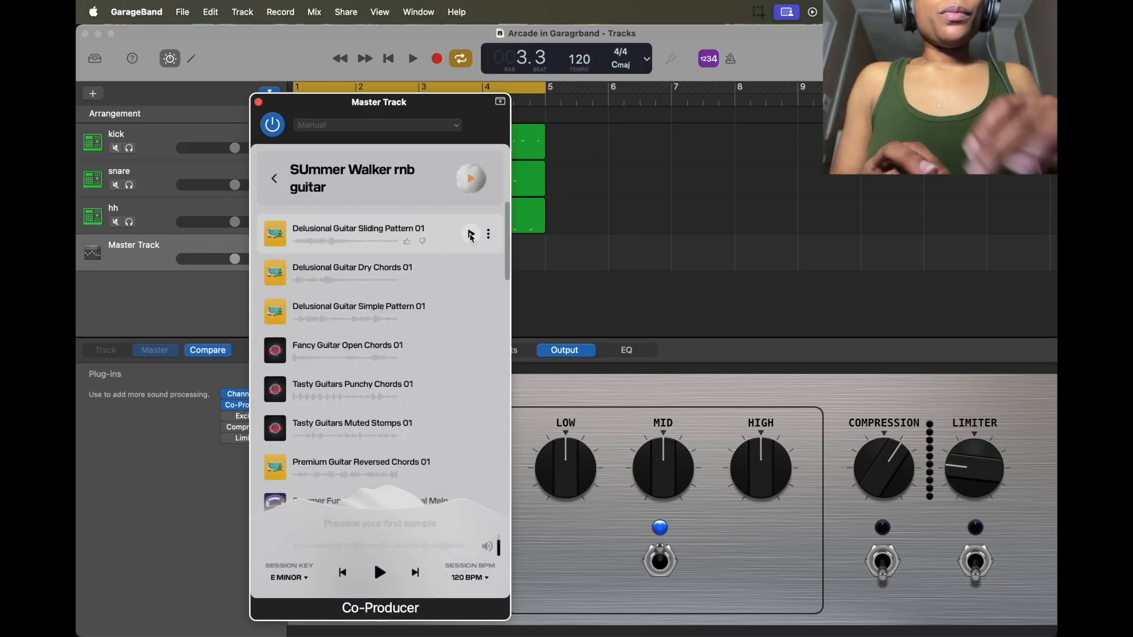
mouse_move(440, 108)
left_mouse_down()
mouse_move(561, 160)
mouse_move(449, 103)
left_mouse_up()
left_click(409, 61)
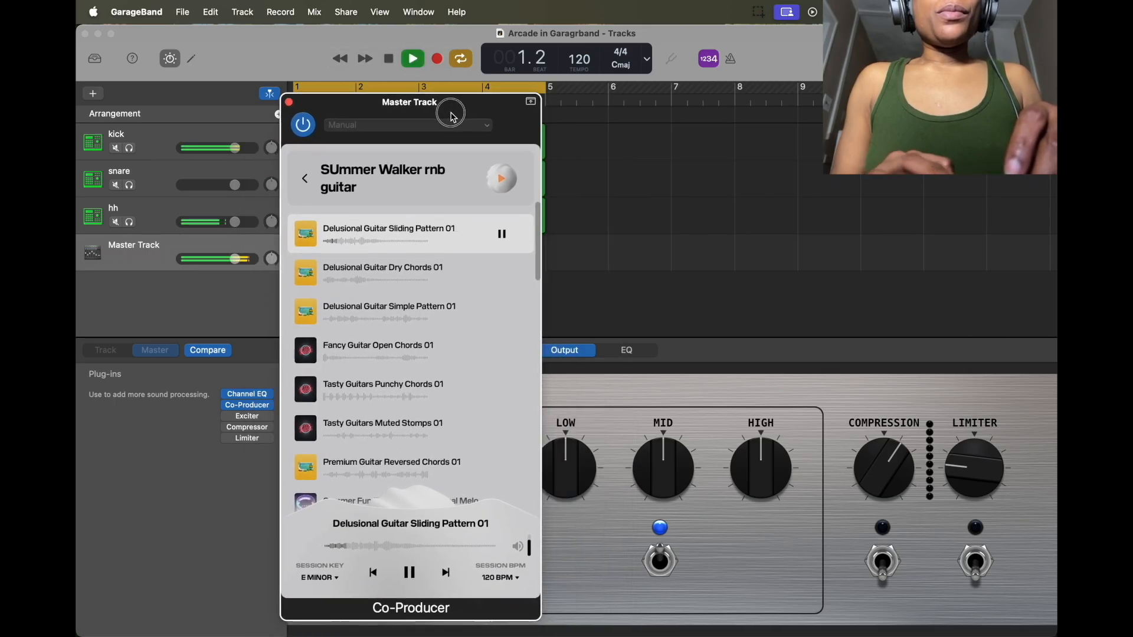
left_click(500, 273)
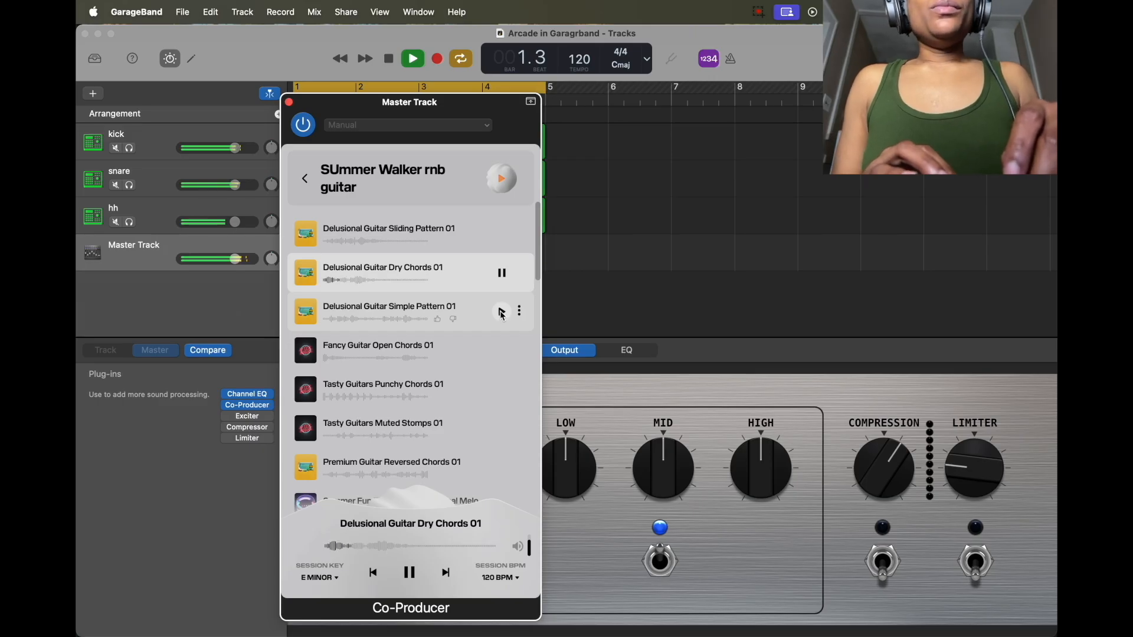
left_click(502, 313)
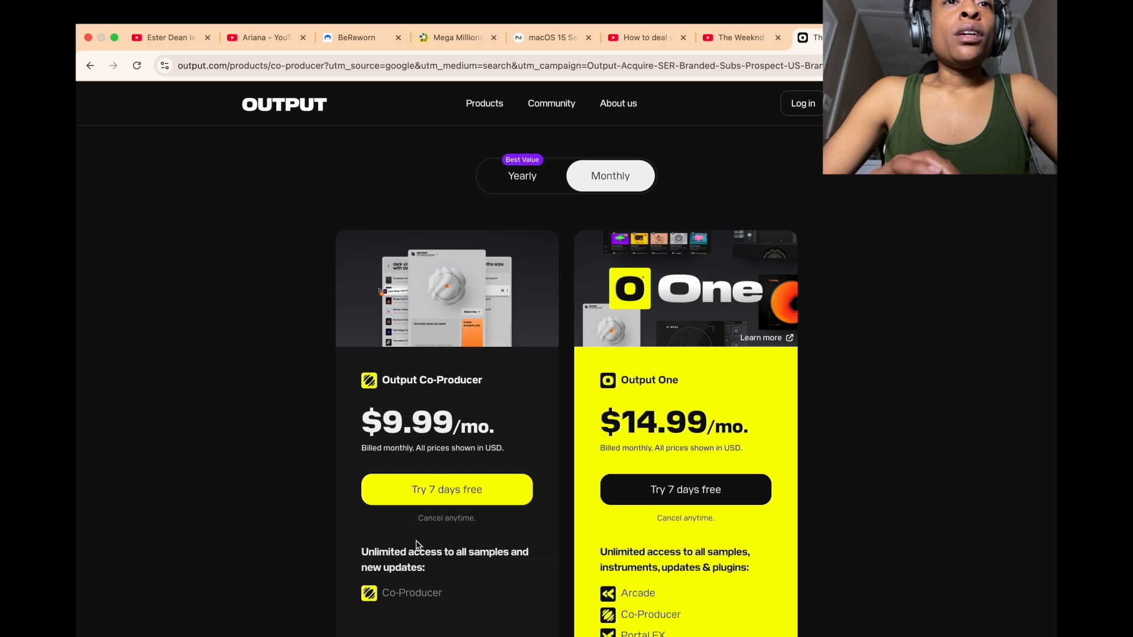
- On Output's Co-Producer web page, compare the monthly Co-Producer and Output One plans, their included plug-ins and trial offers
scroll(474, 442, "down", 5)
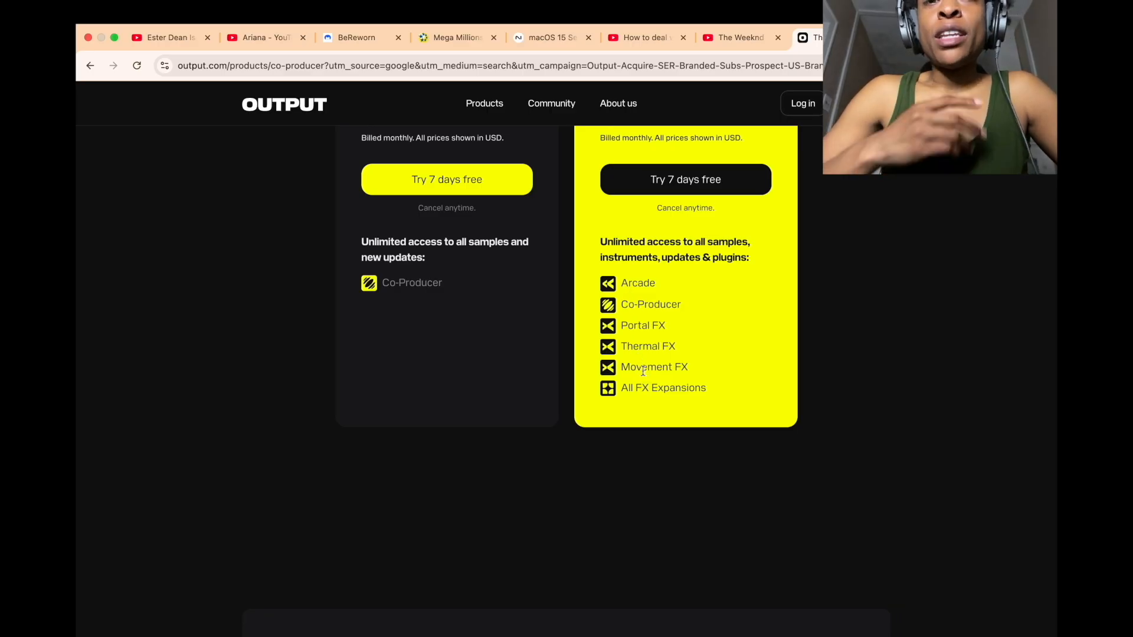
scroll(644, 371, "up", 5)
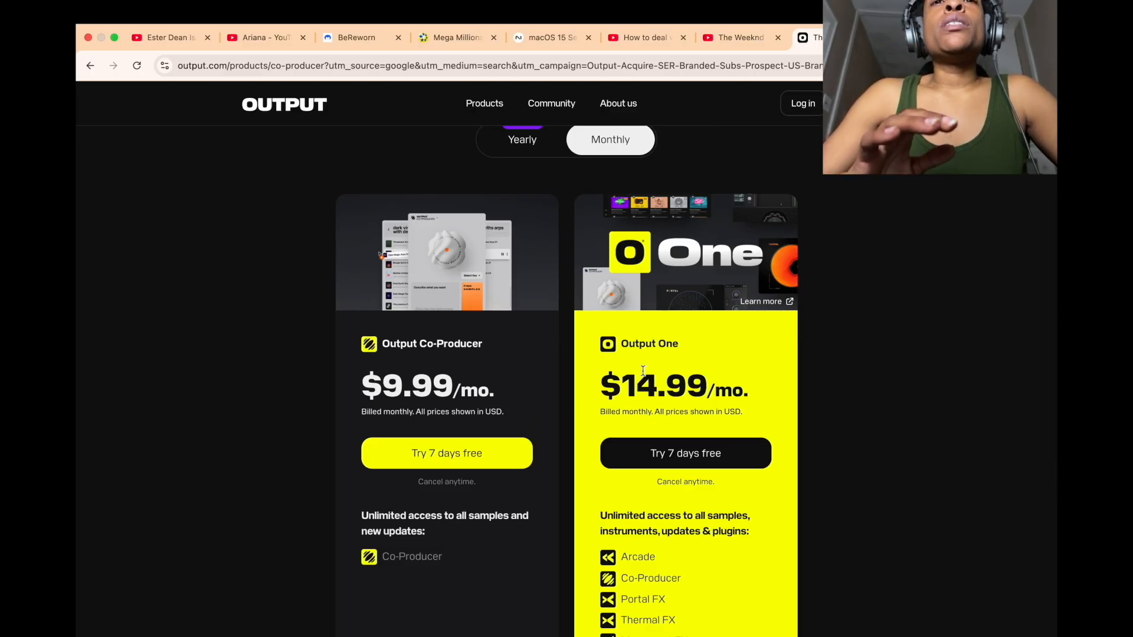
scroll(644, 371, "down", 4)
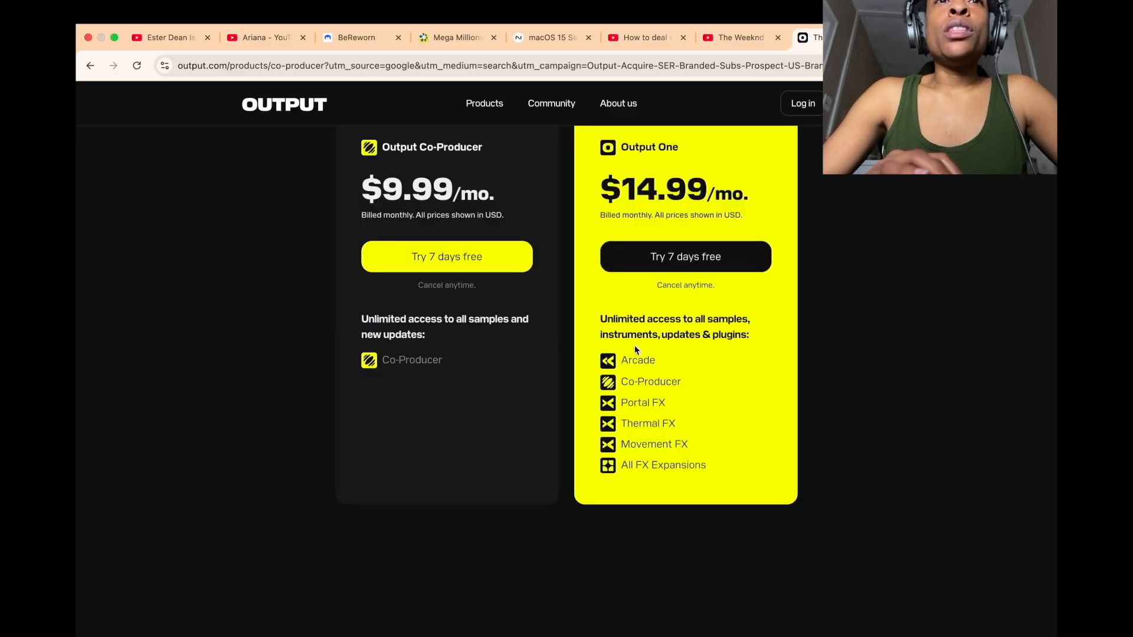
scroll(514, 240, "up", 3)
scroll(582, 264, "down", 3)
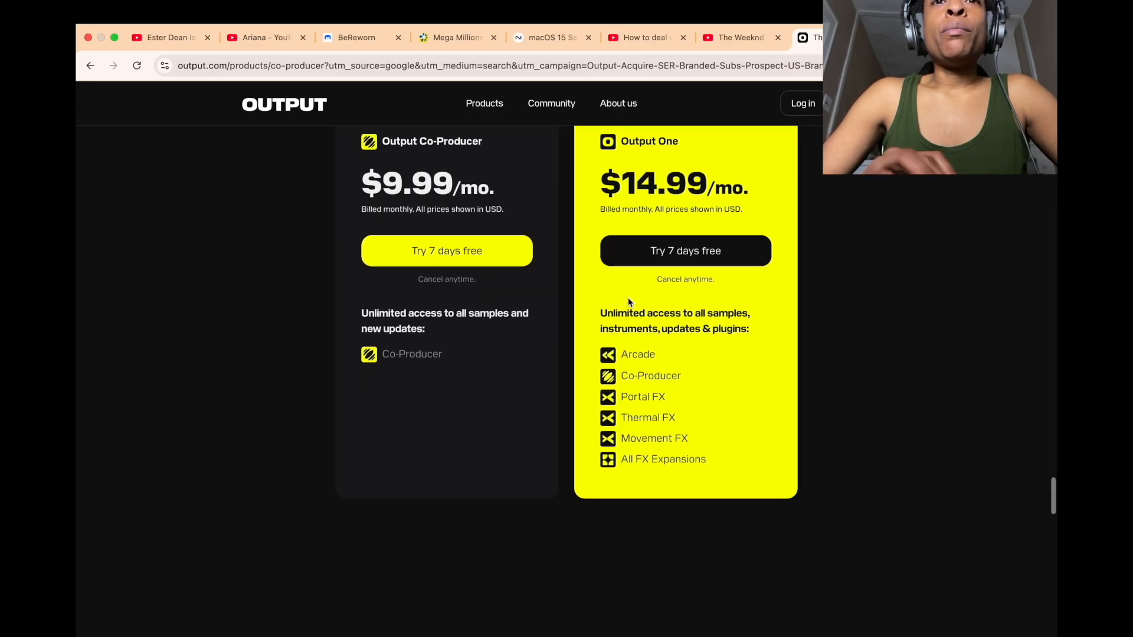
scroll(642, 363, "down", 1)
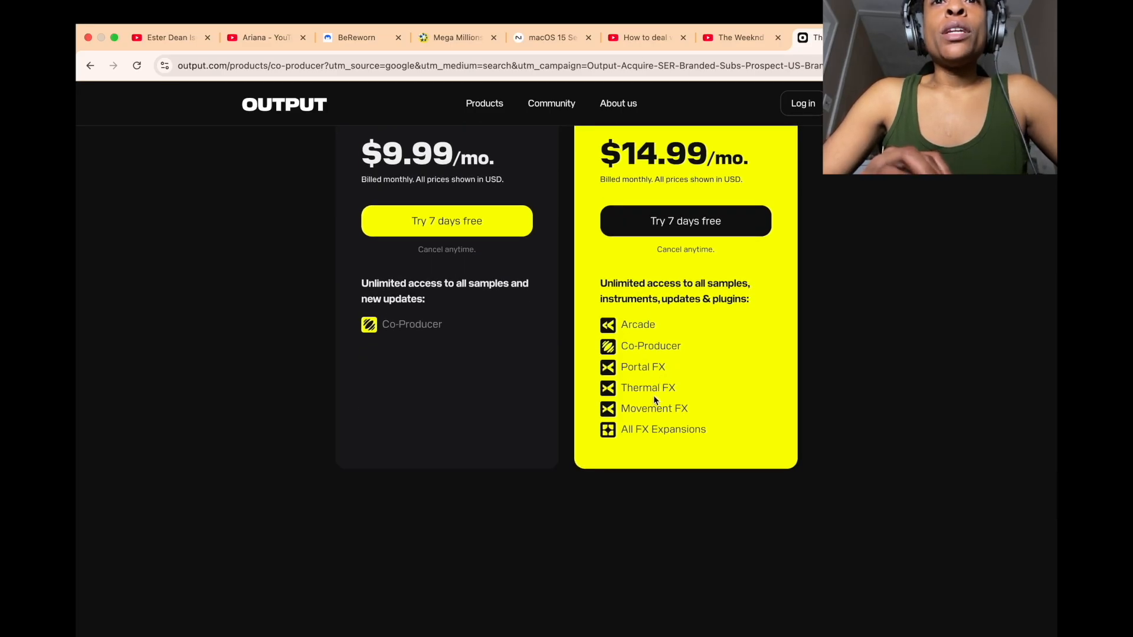
scroll(655, 400, "down", 1)
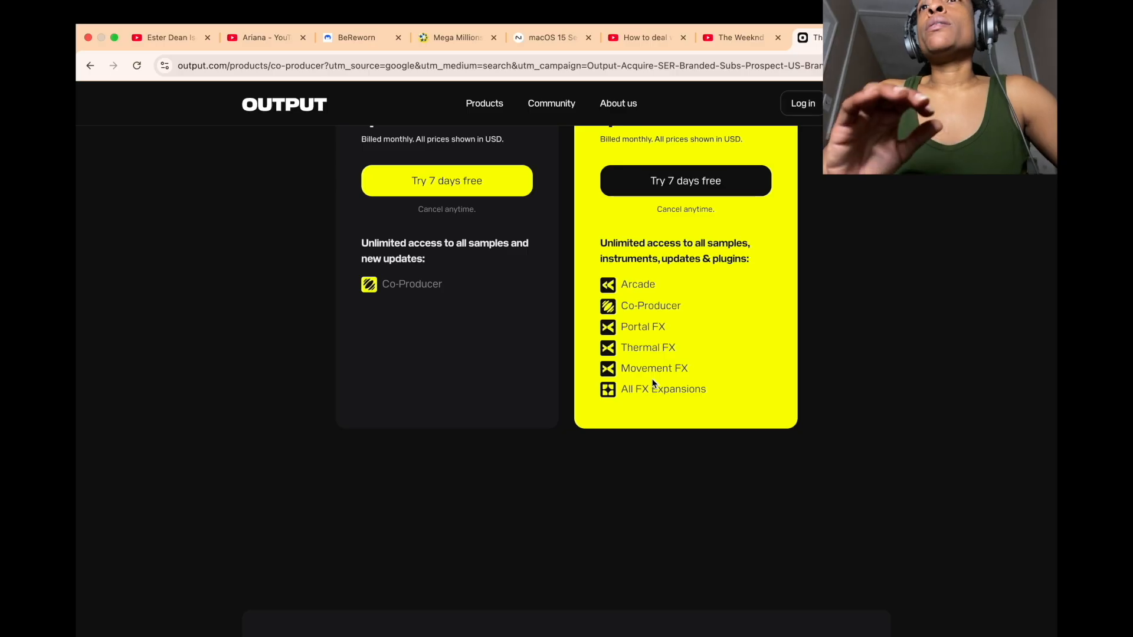
scroll(465, 279, "up", 5)
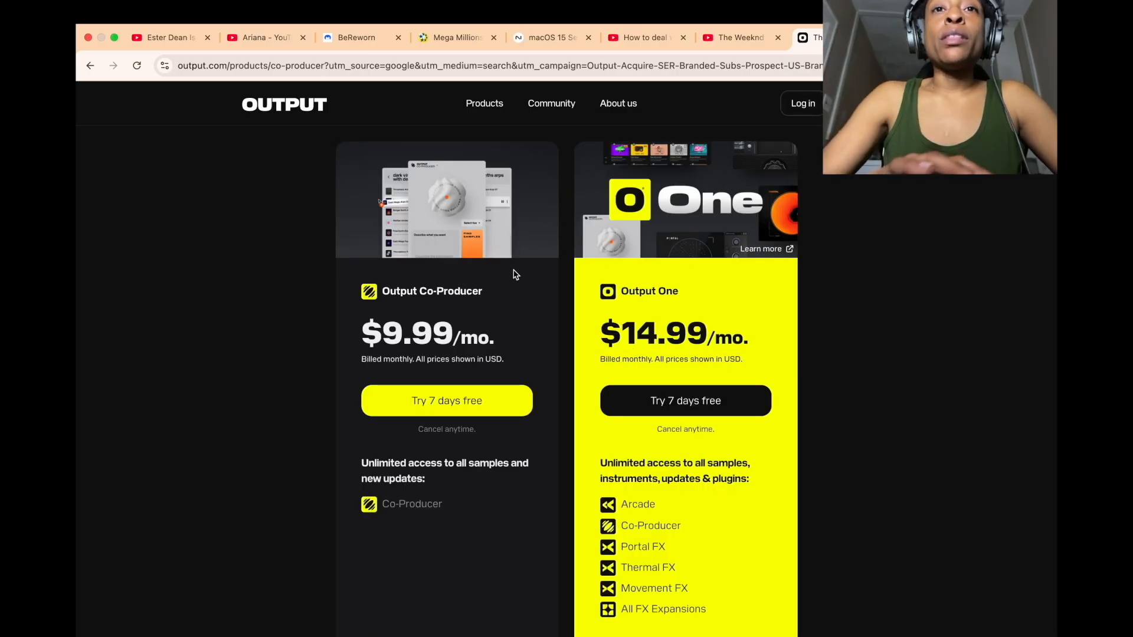
scroll(531, 373, "up", 5)
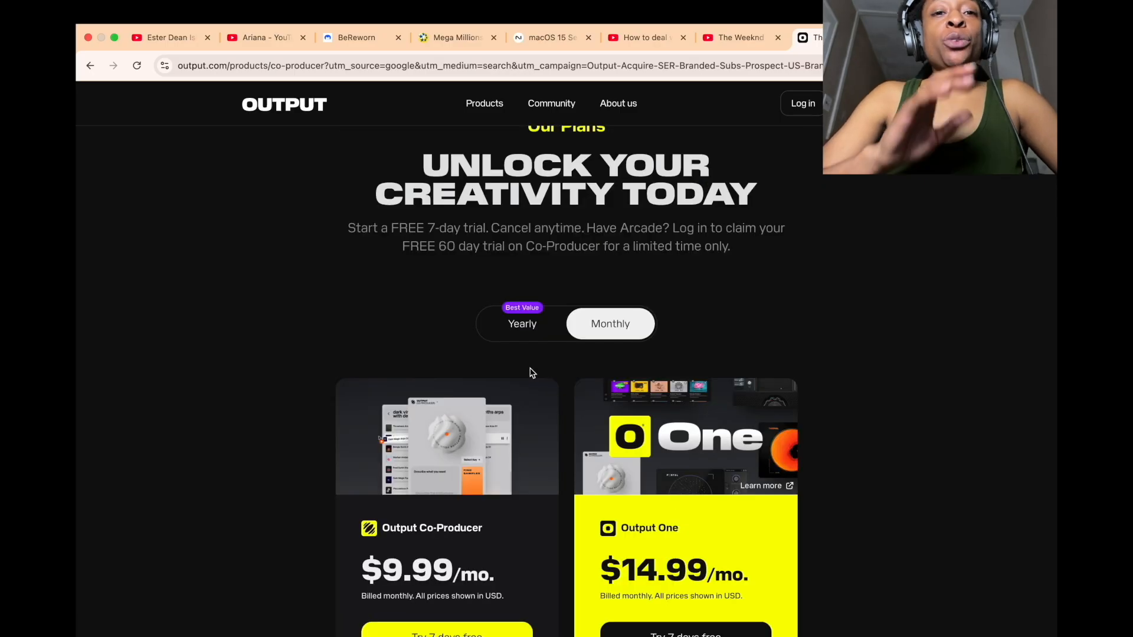
scroll(485, 399, "down", 5)
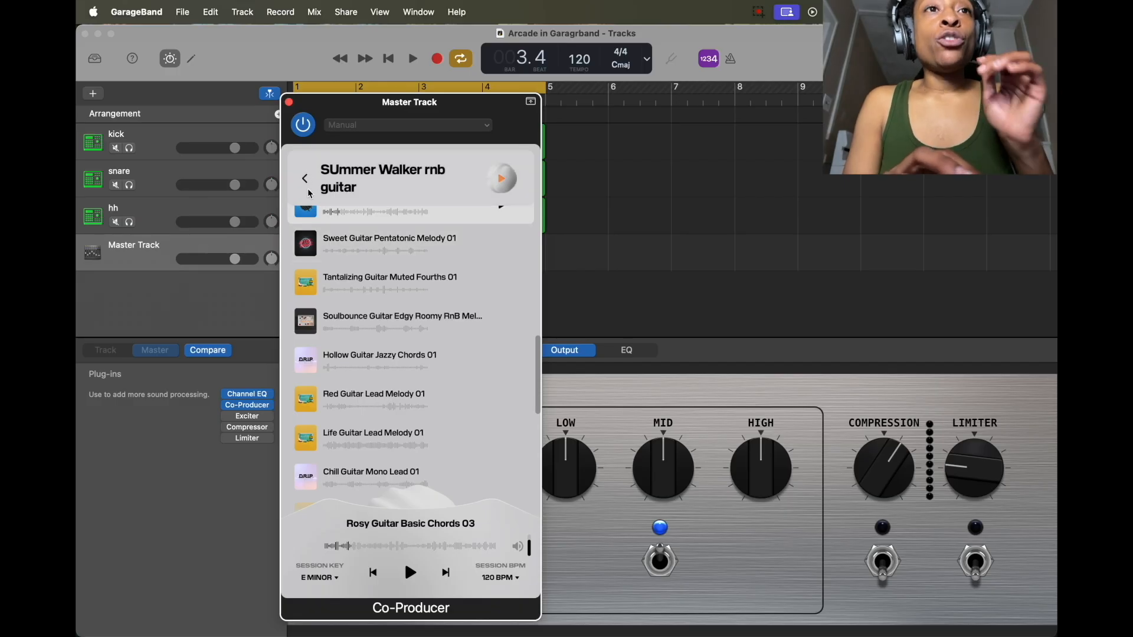
- Return to the Co-Producer prompt, replace it with "sensual rnb guitar chords" and find matching samples
left_click(306, 187)
left_click(403, 423)
left_click_drag(402, 421, 290, 412)
left_click(347, 431)
type("sensual rnb chords")
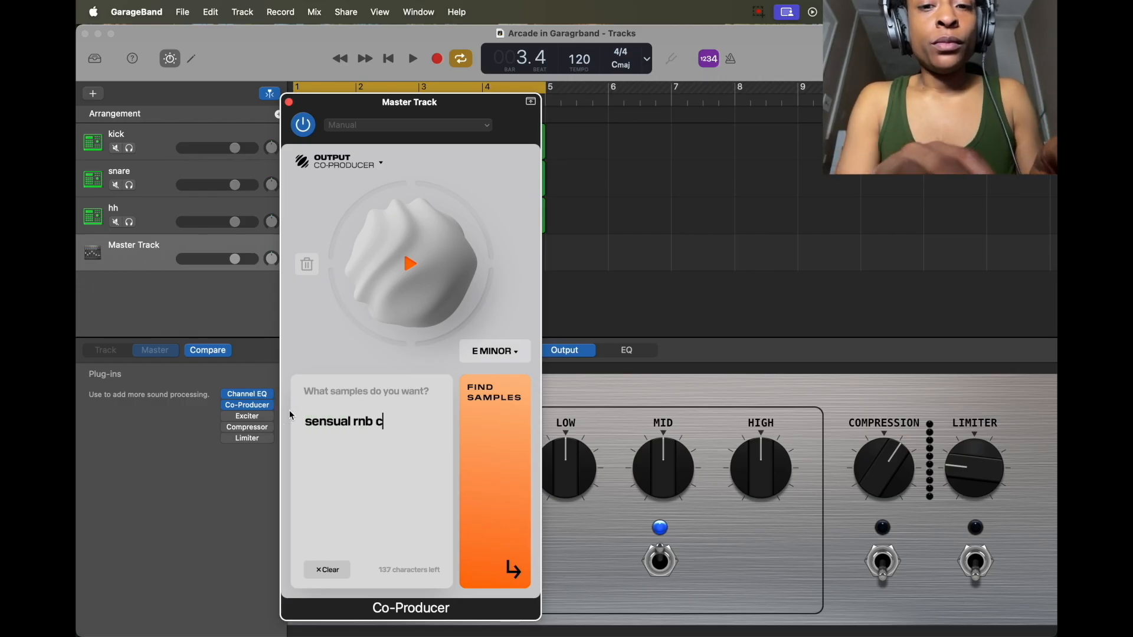
left_click(372, 422)
type("guitar chords")
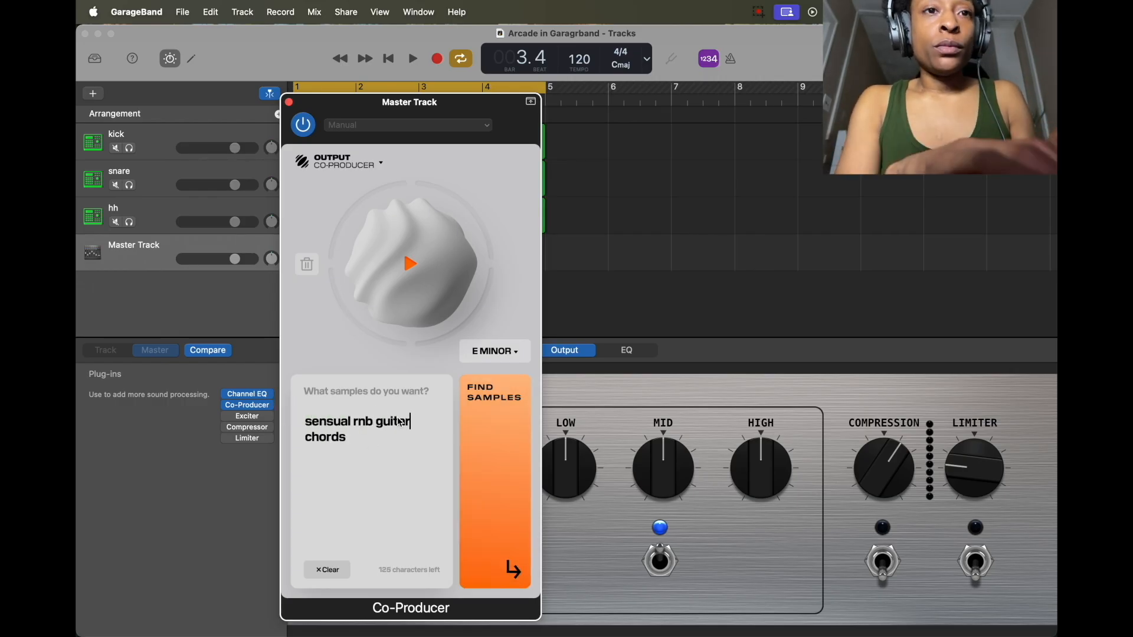
key("Return")
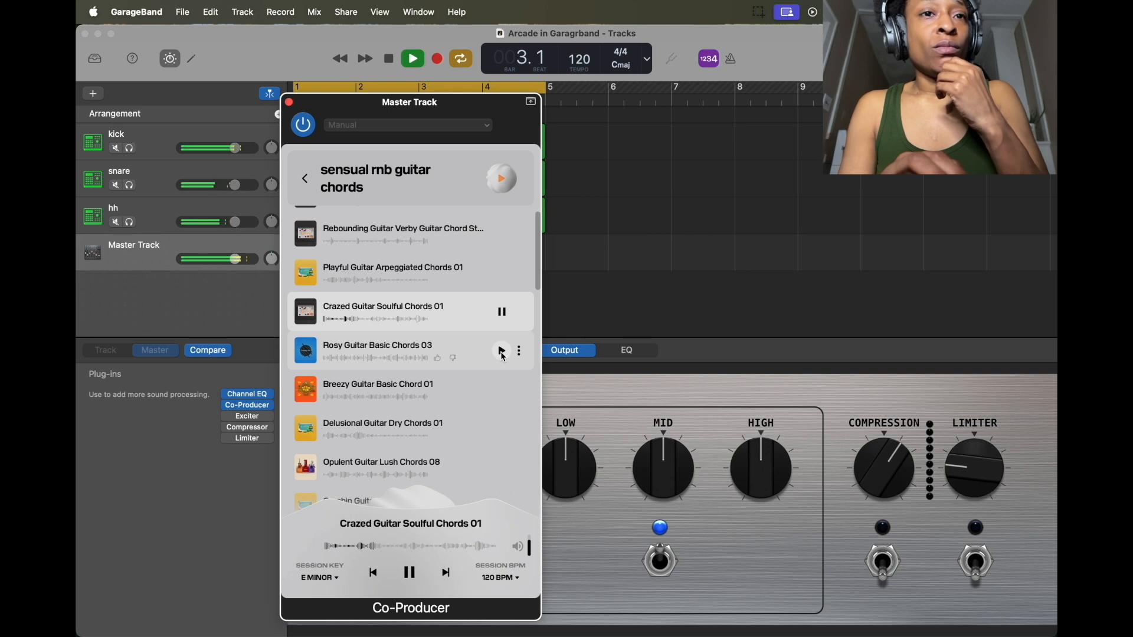
- Audition Rosy Guitar Basic Chords 03, Breezy Guitar Basic Chord 01 and the Mesmerizing Guitar Sidechained sample with the drum beat
left_click(502, 352)
left_click(501, 390)
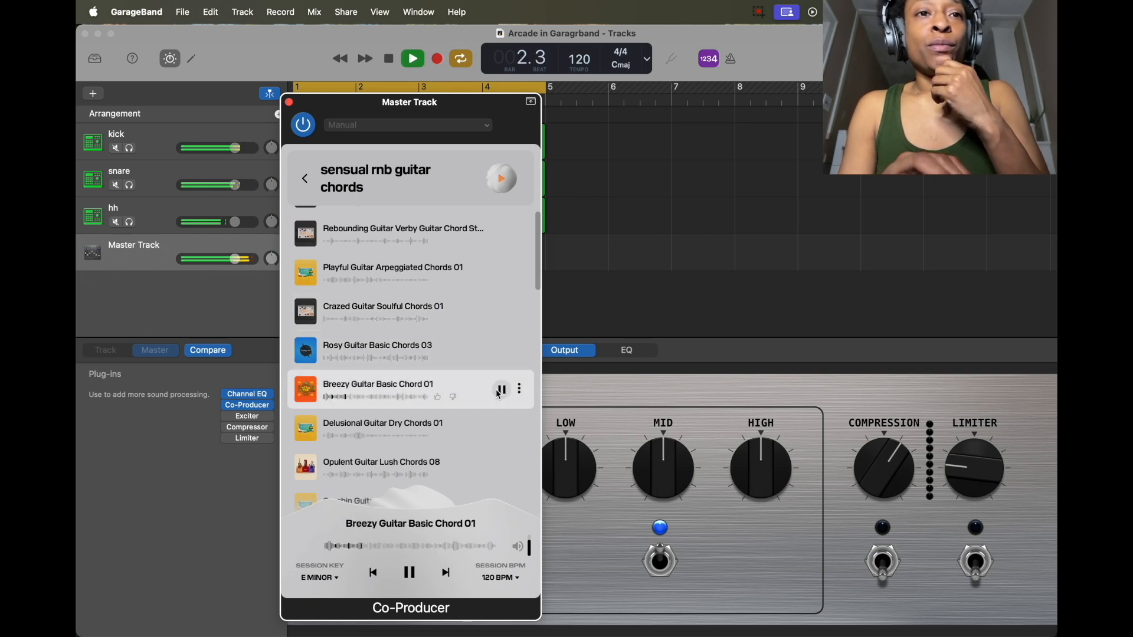
scroll(497, 425, "down", 2)
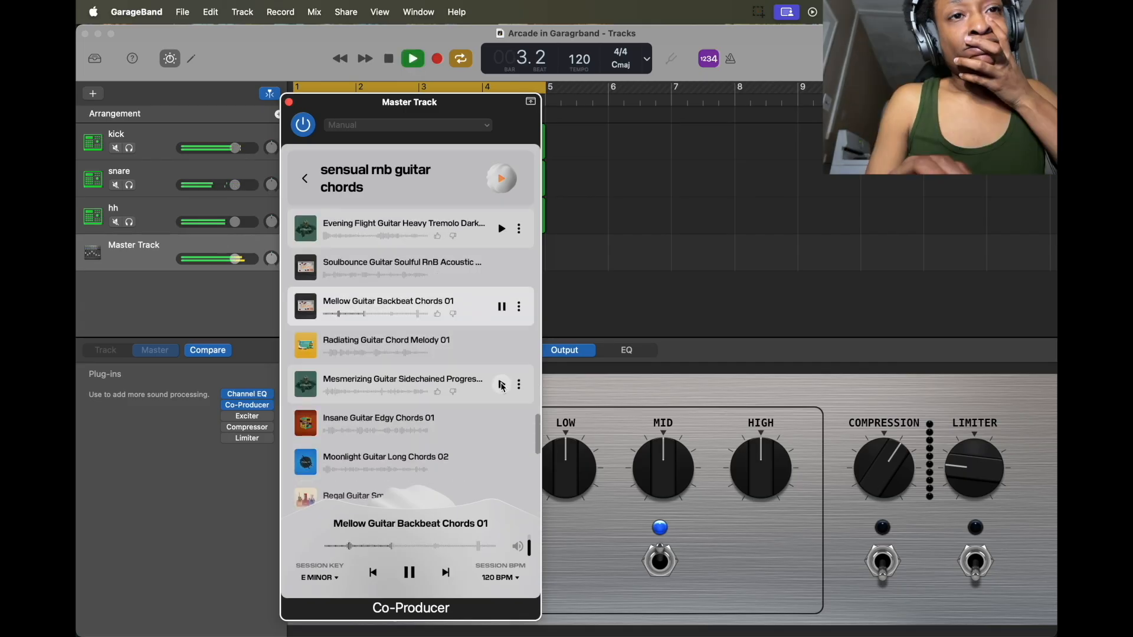
left_click(501, 385)
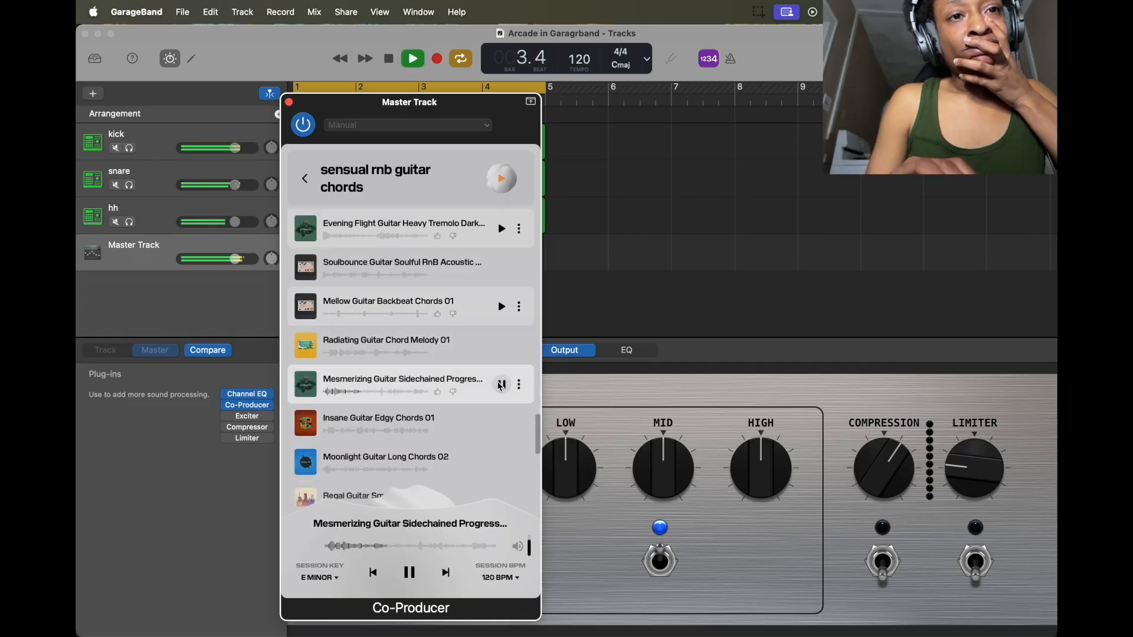
- Change the prompt's instrument so it reads "sensual rnb piano chords" and find matching samples
left_click(327, 189)
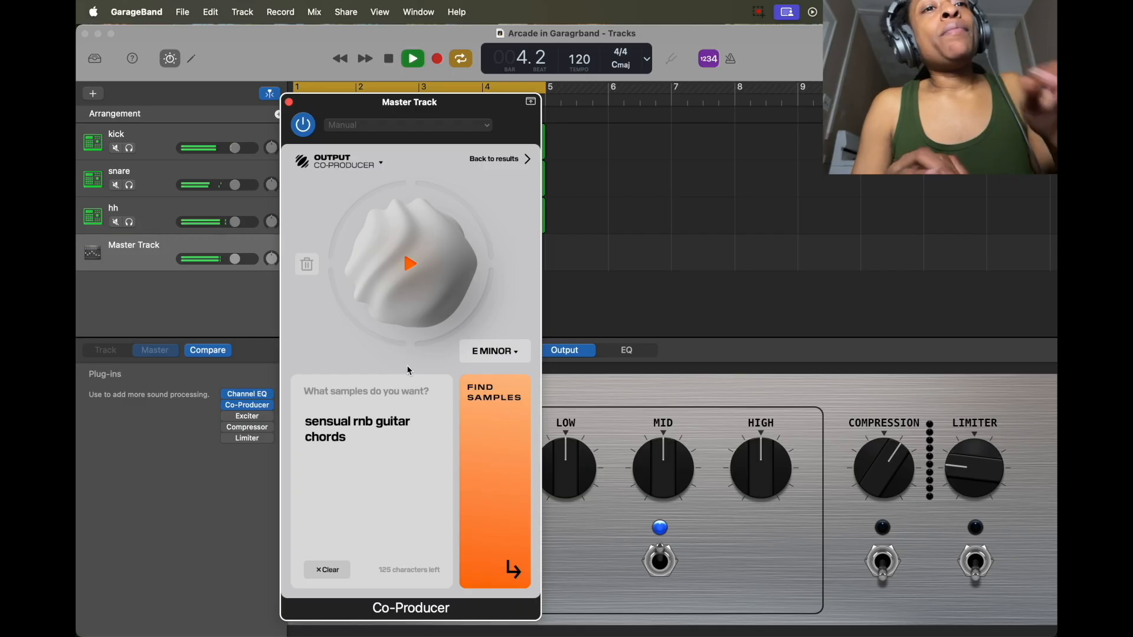
double_click(405, 422)
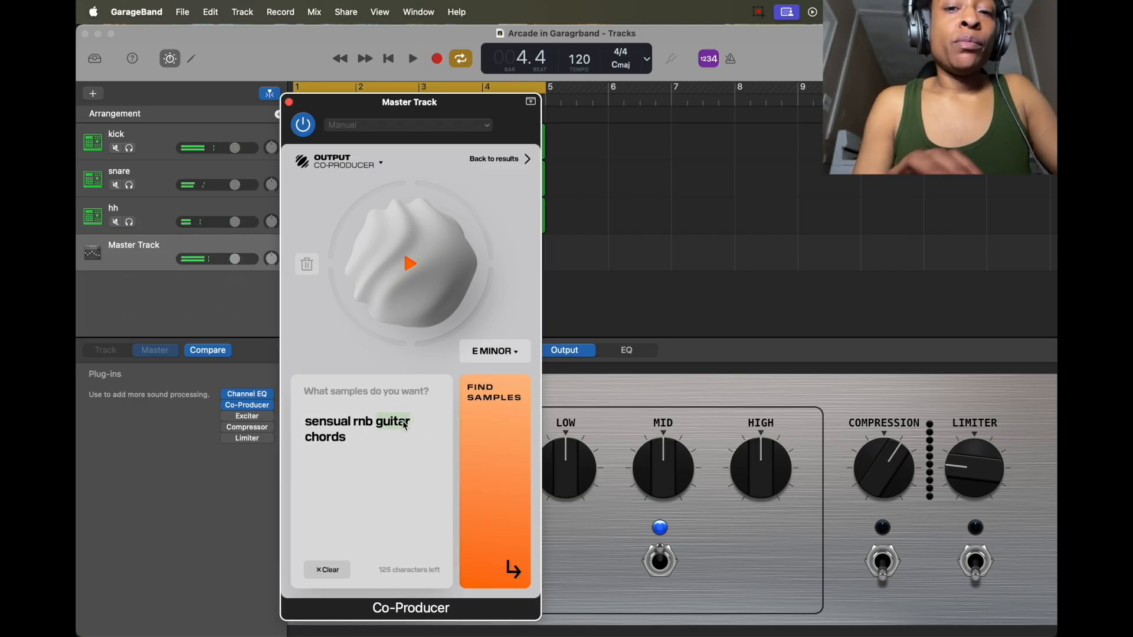
type("piano")
left_click(503, 536)
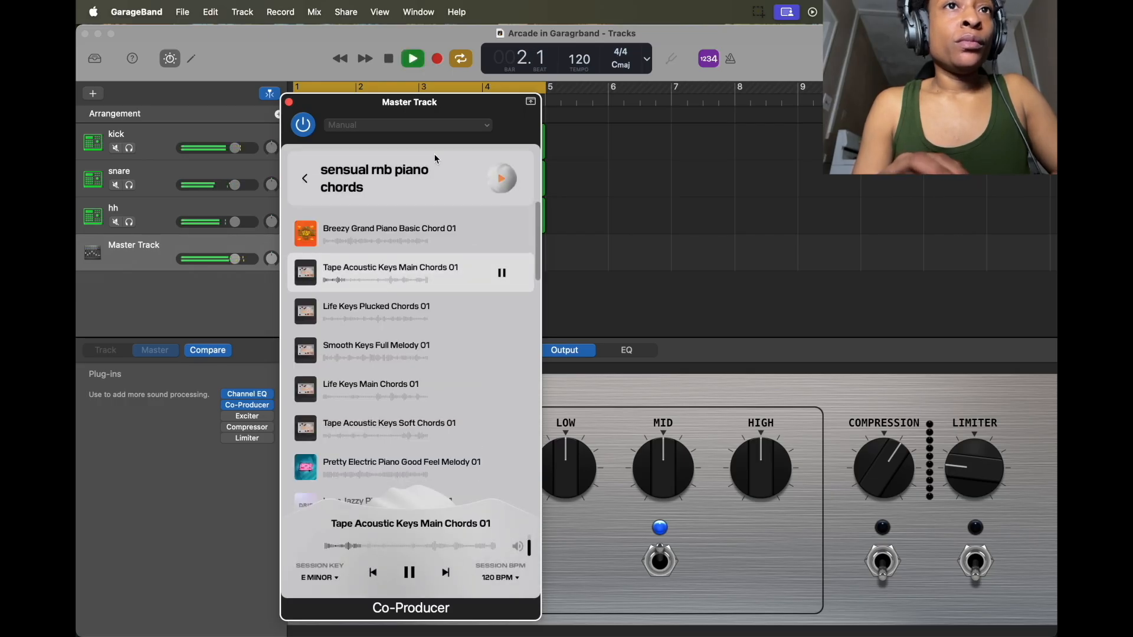
- Audition piano results with the beat, including Life Keys Plucked Chords 01, Smooth Keys Full Melody 01, Life Keys Main Chords 01 and Gentle Acoustic Piano Pretty Melody 01
left_click_drag(435, 157, 641, 135)
left_click(708, 291)
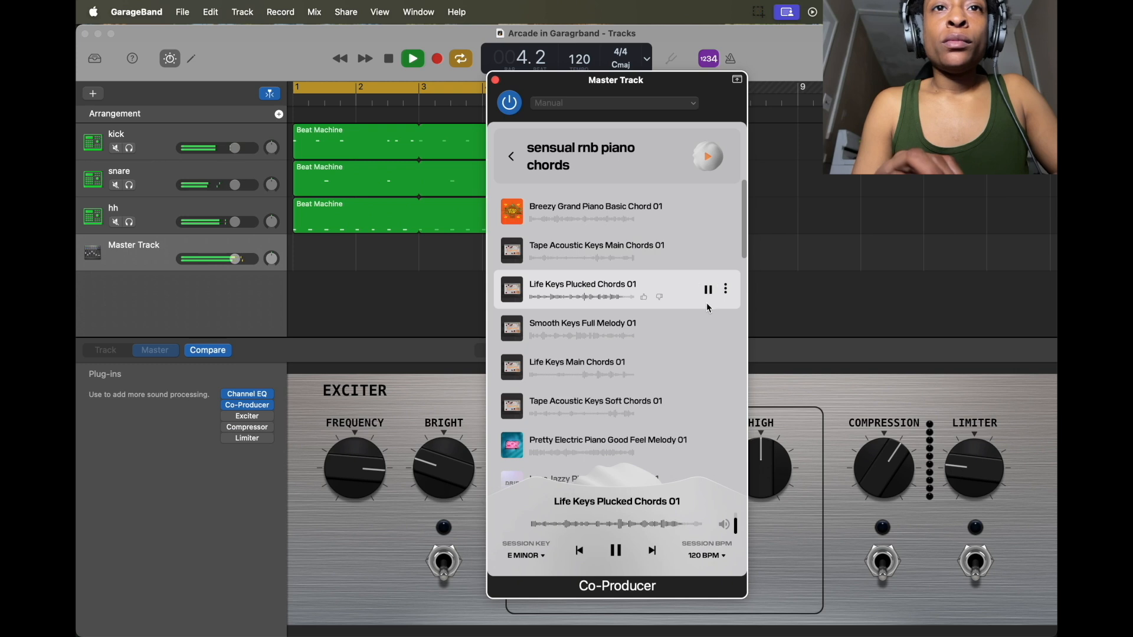
left_click(709, 326)
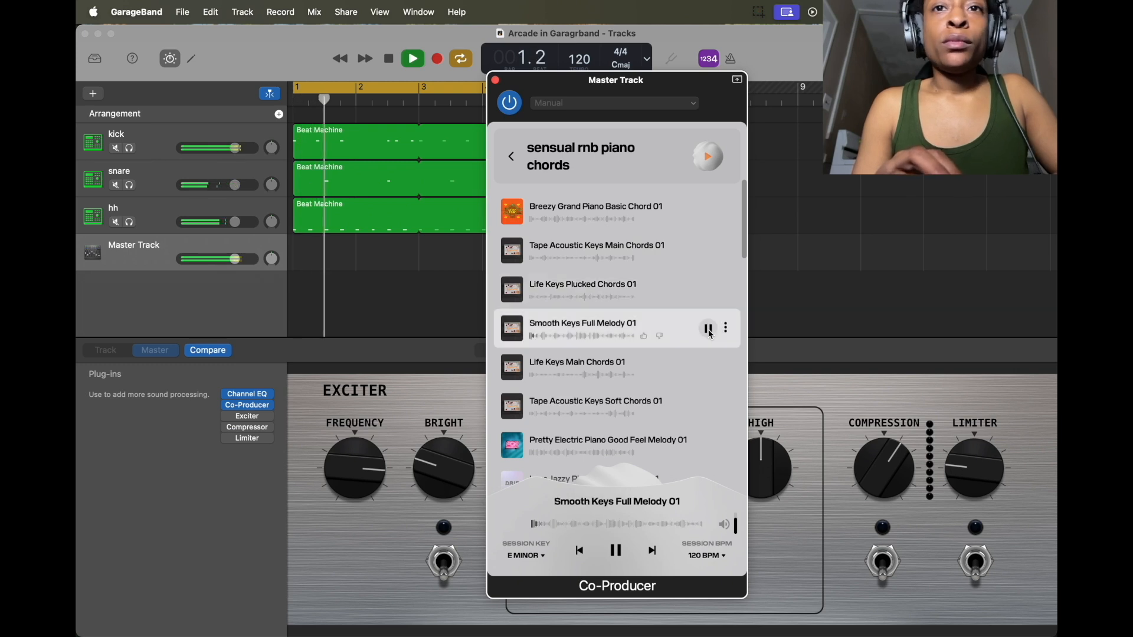
scroll(710, 334, "down", 2)
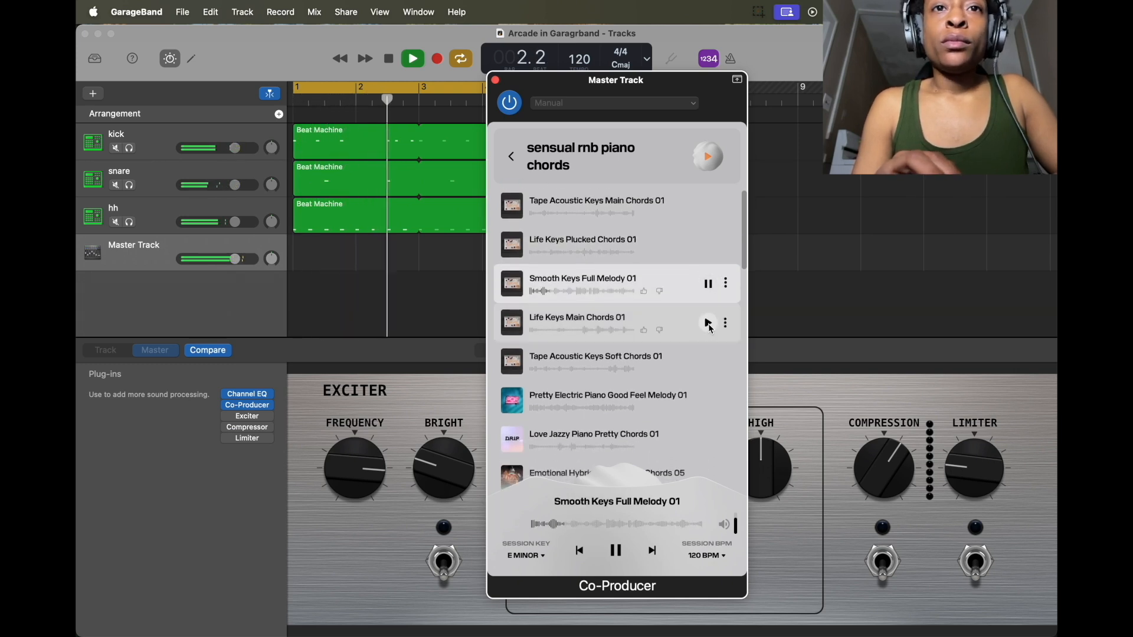
left_click(710, 327)
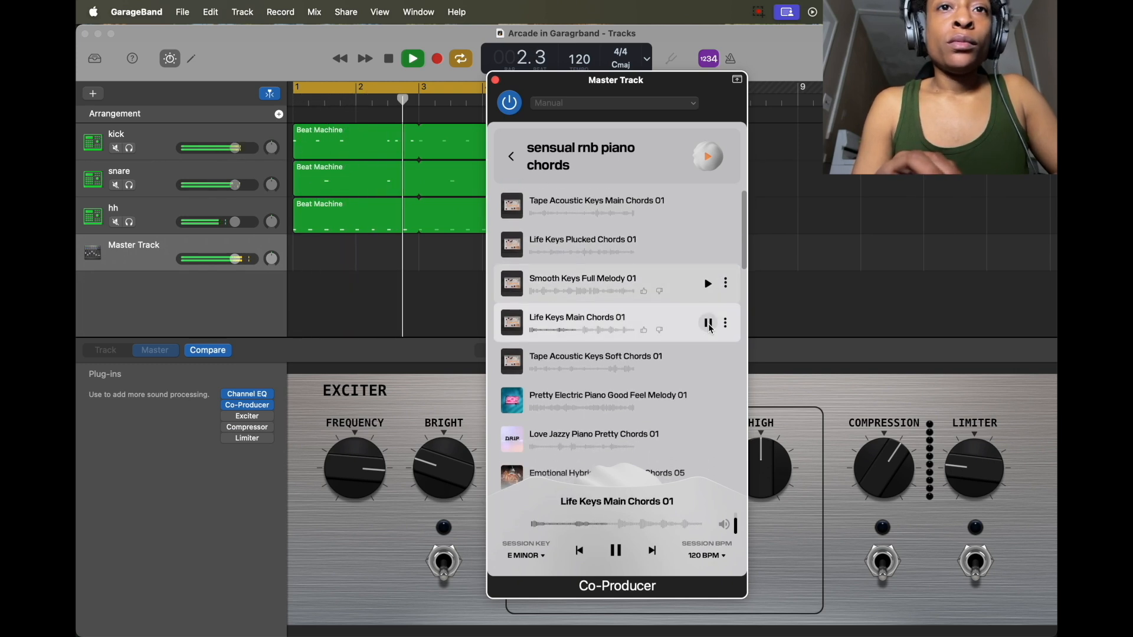
scroll(709, 370, "down", 4)
left_click(709, 371)
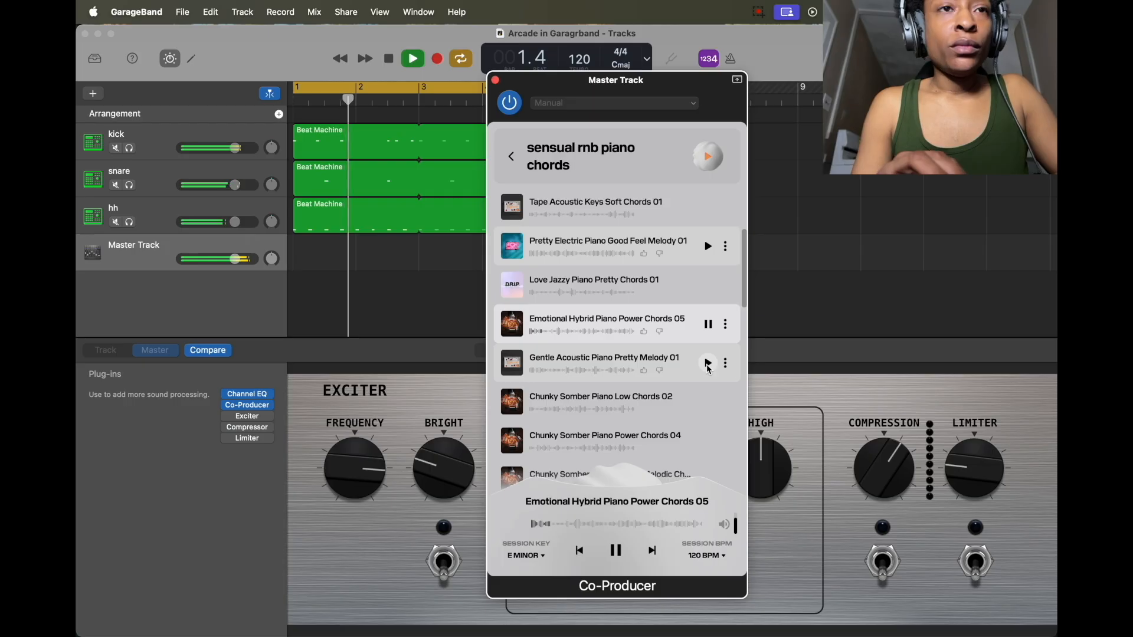
left_click(709, 364)
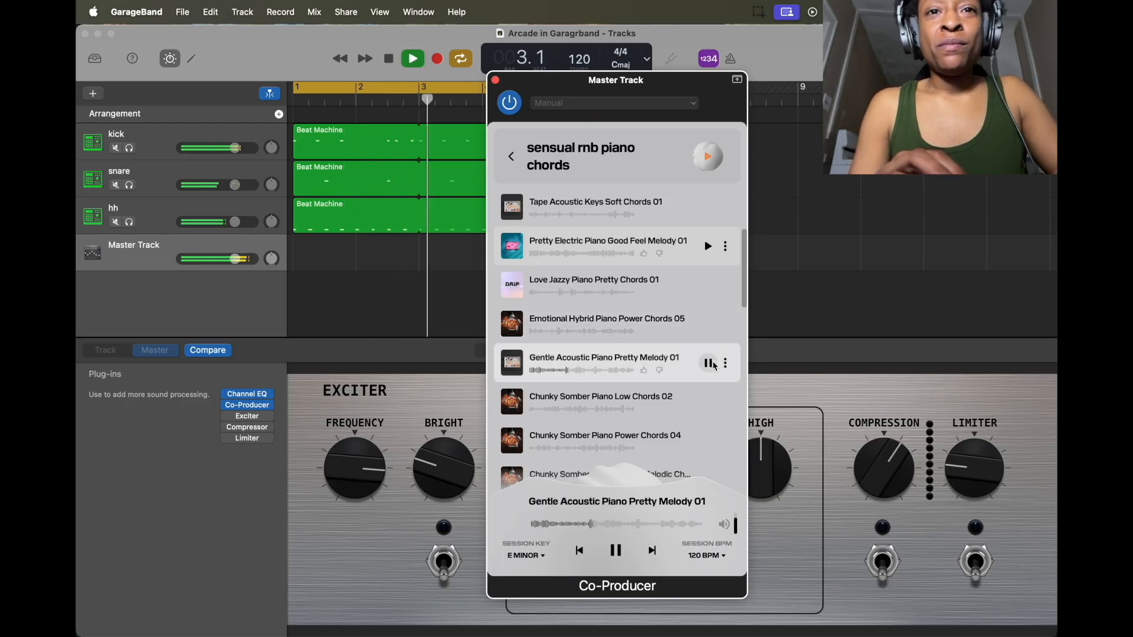
scroll(714, 367, "down", 1)
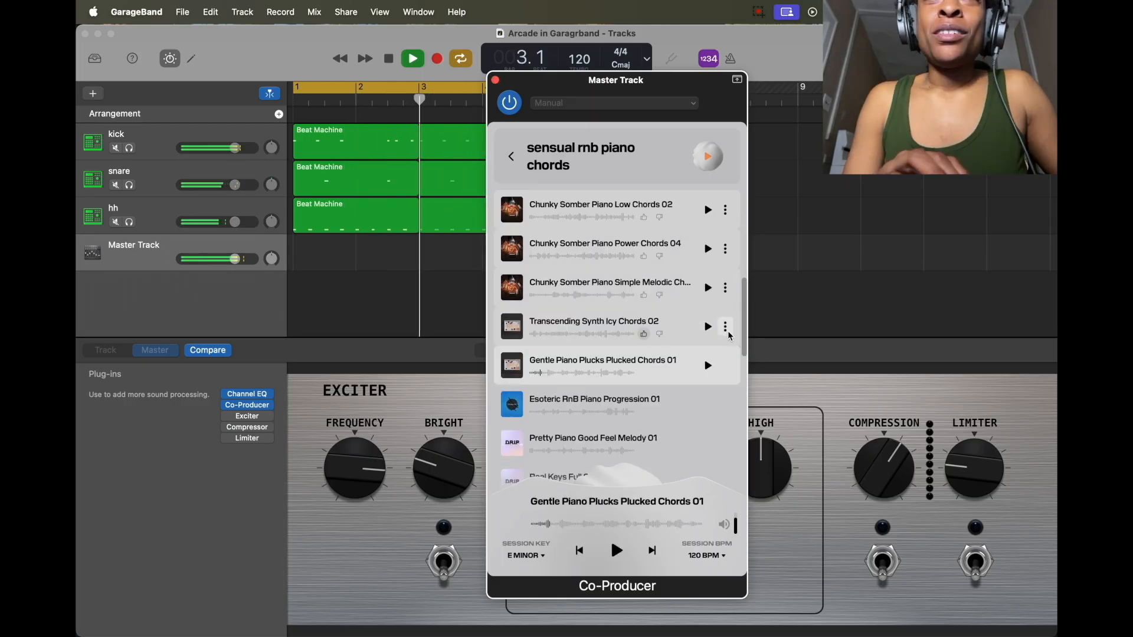
- Show samples similar to Transcending Synth Icy Chords 02
left_click(726, 330)
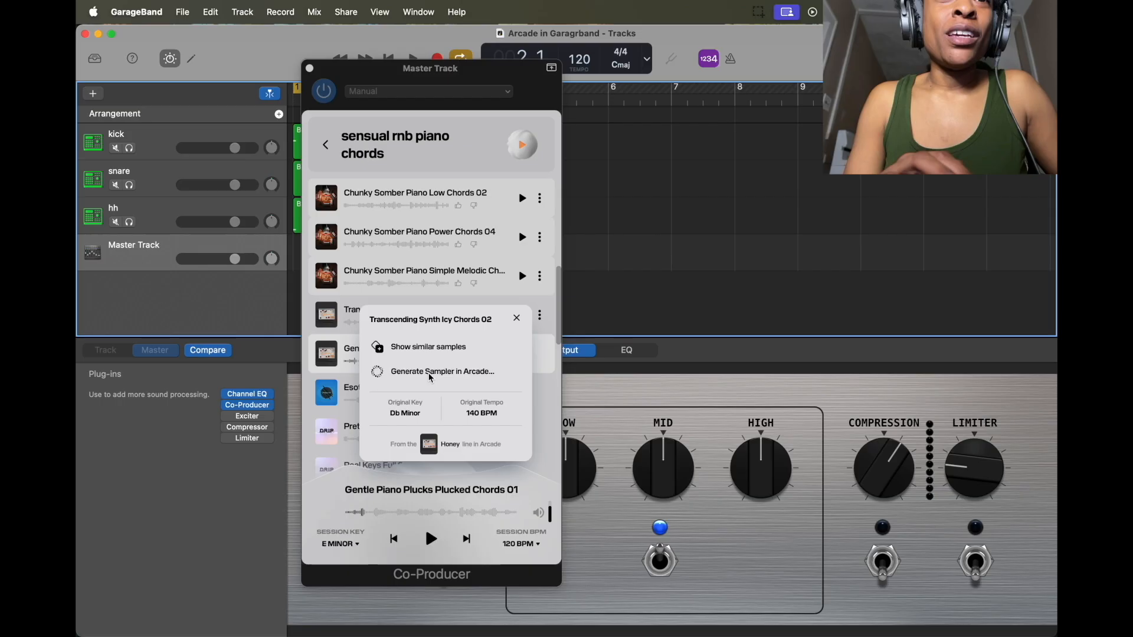
left_click(397, 350)
left_click(396, 350)
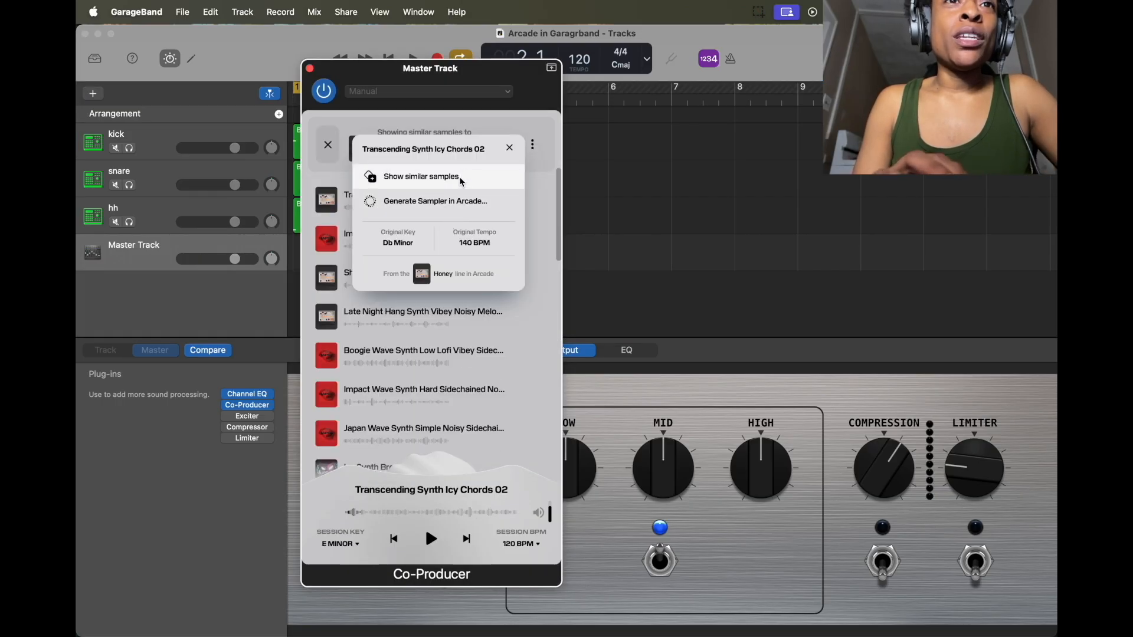
left_click(461, 185)
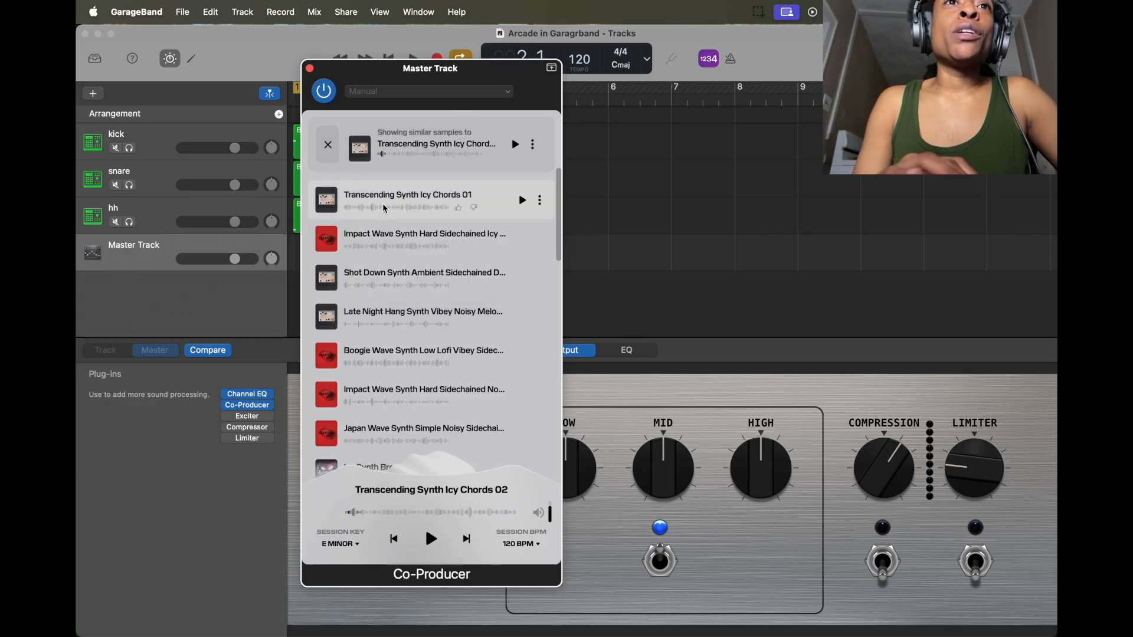
- Audition Transcending Synth Icy Chords 02 and 01, playing the latter together with the drum beat
left_click(516, 146)
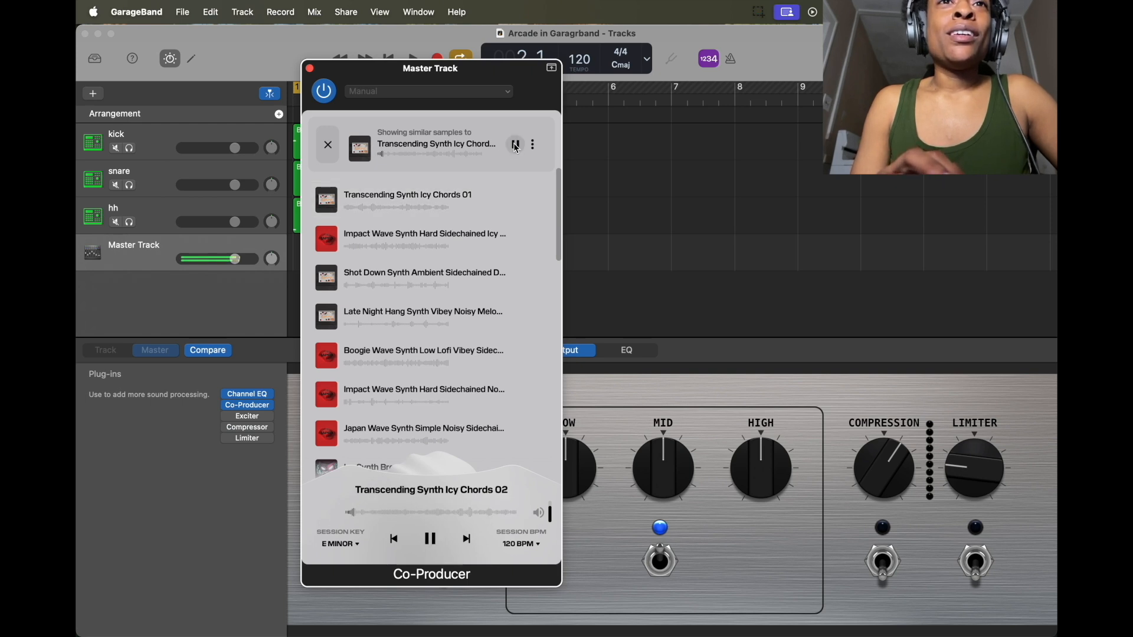
left_click(523, 201)
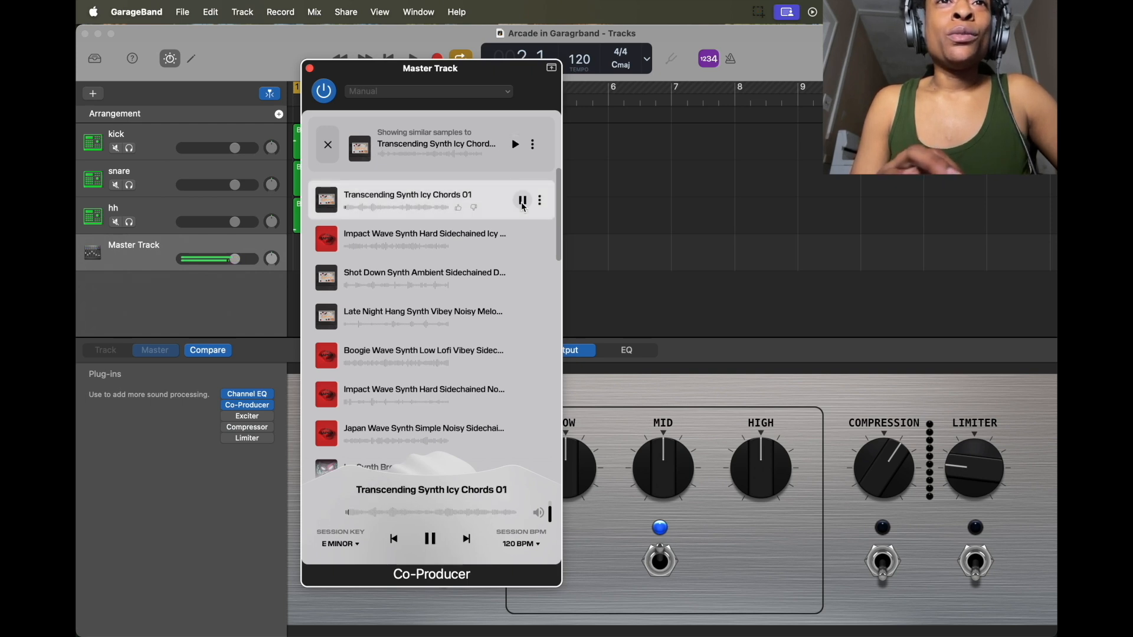
key("space")
- Place Transcending Synth Icy Chords 02 on a new track below the drums, close its Channel EQ window and lower the track's volume
left_click(499, 77)
left_click_drag(499, 78, 710, 59)
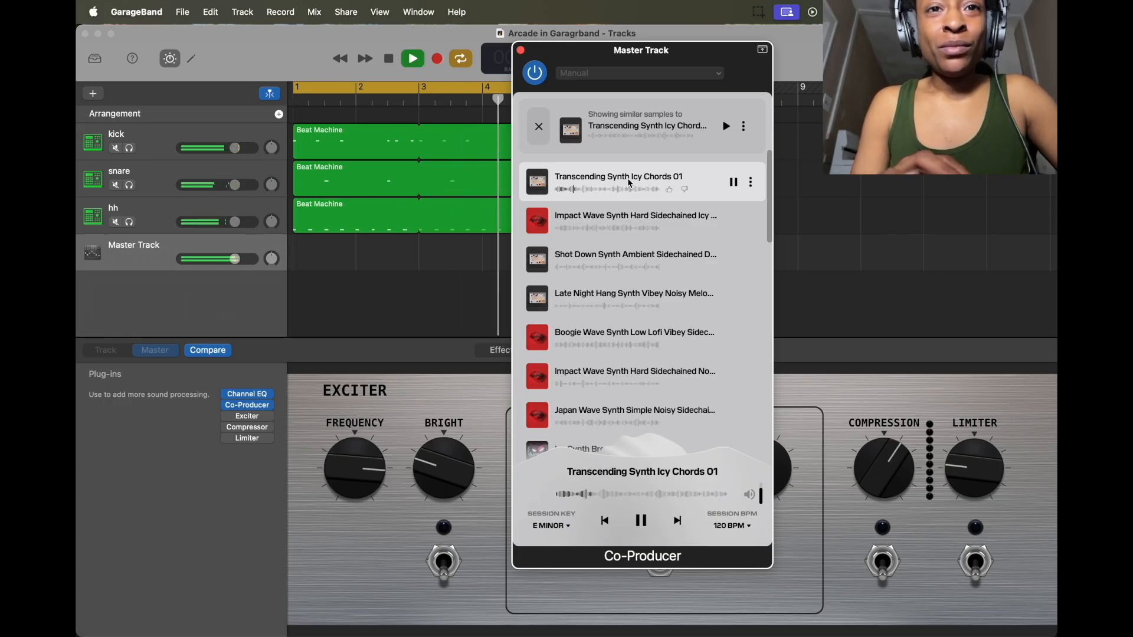
left_click_drag(628, 178, 289, 292)
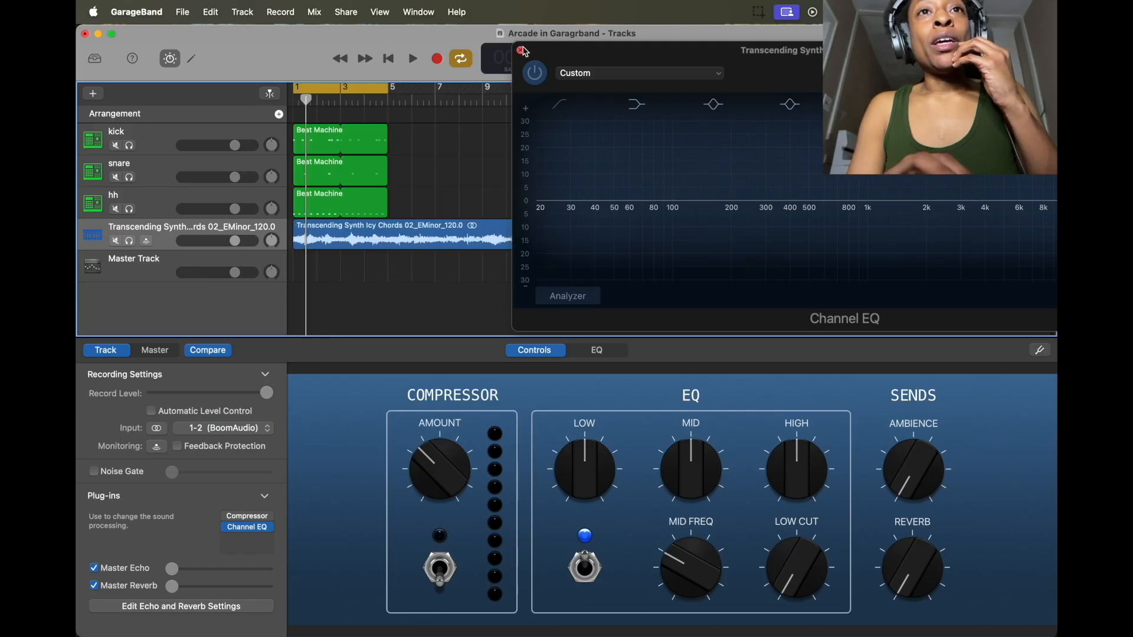
left_click(521, 50)
left_click_drag(670, 241, 671, 243)
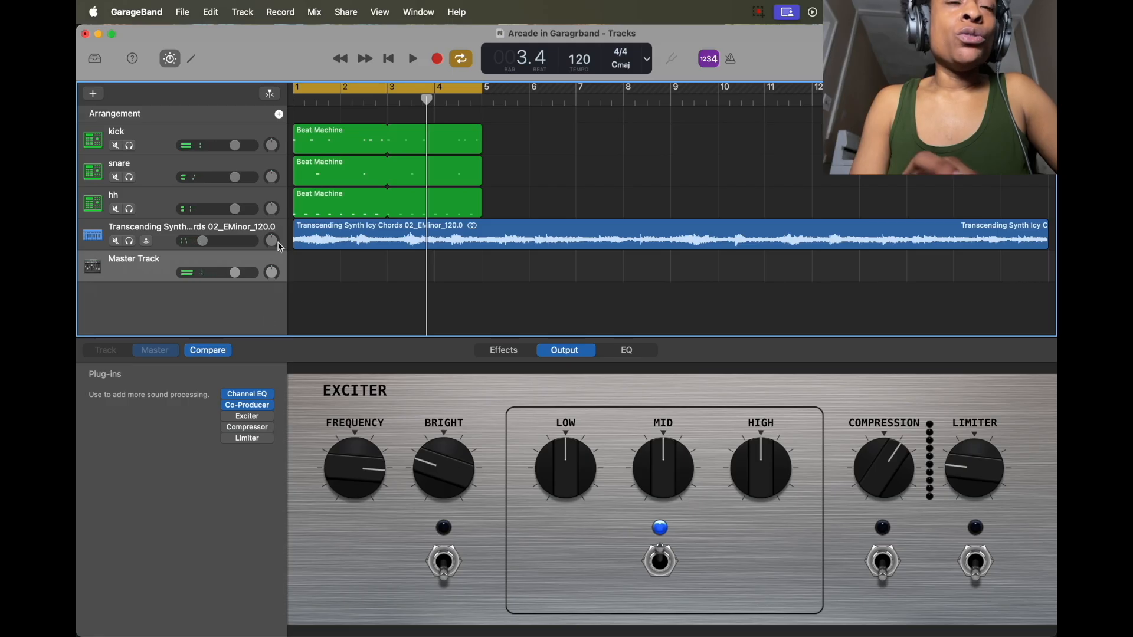
- Reopen Co-Producer on the master track and audition the Impact Wave Synth Hard Sidechained Icy and Shot Down Synth Ambient Sidechained samples
left_click(248, 405)
left_click_drag(553, 204, 556, 150)
left_click(605, 311)
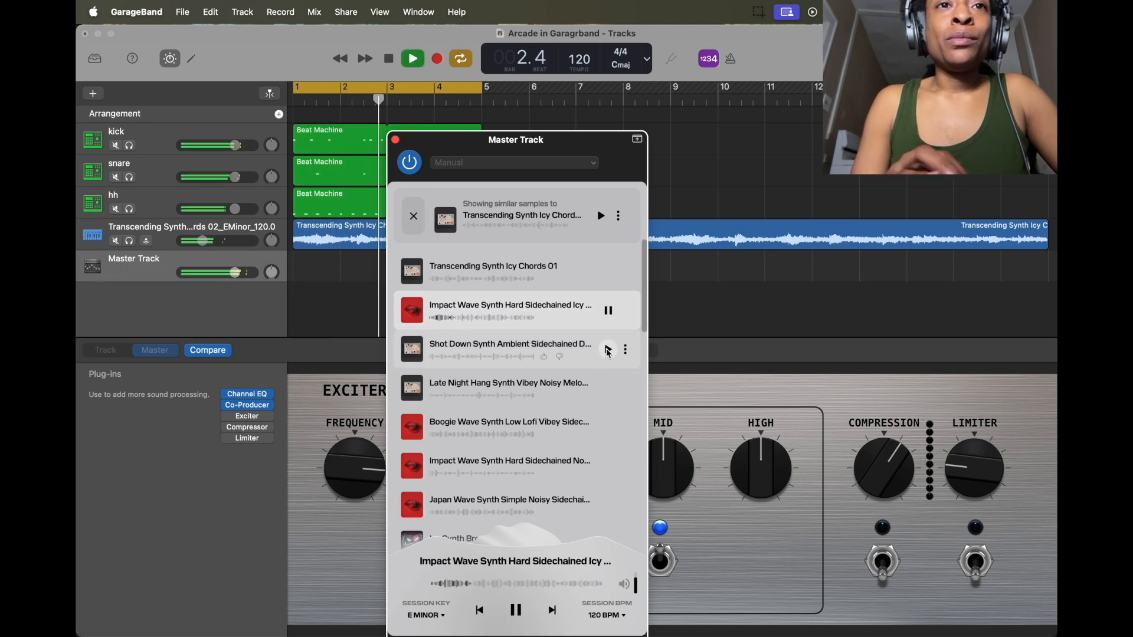
left_click(608, 311)
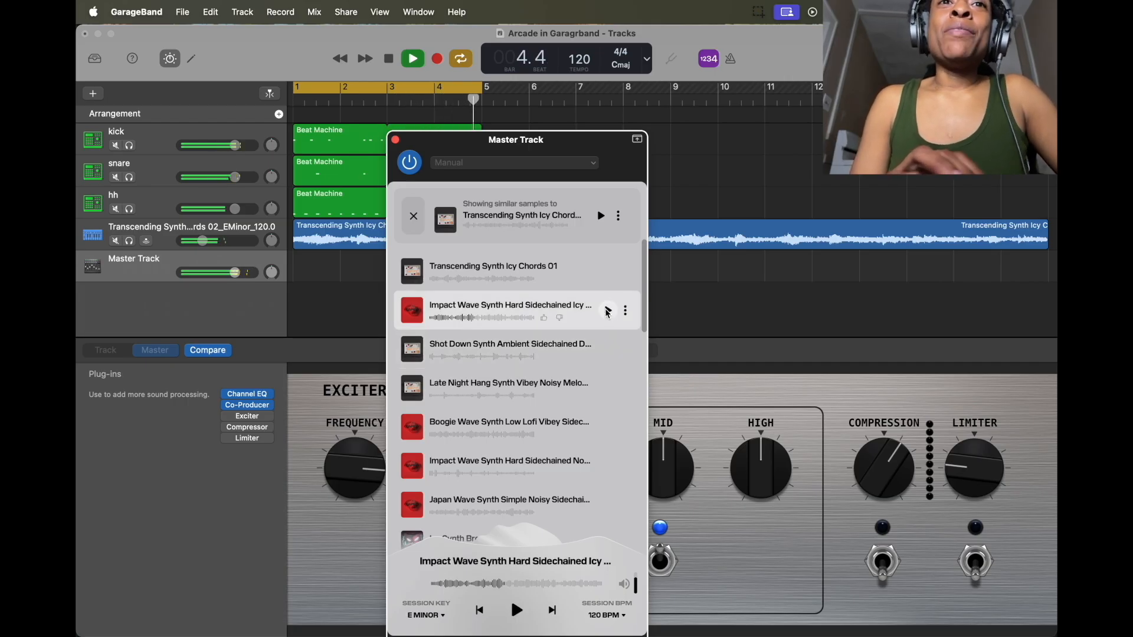
key("space")
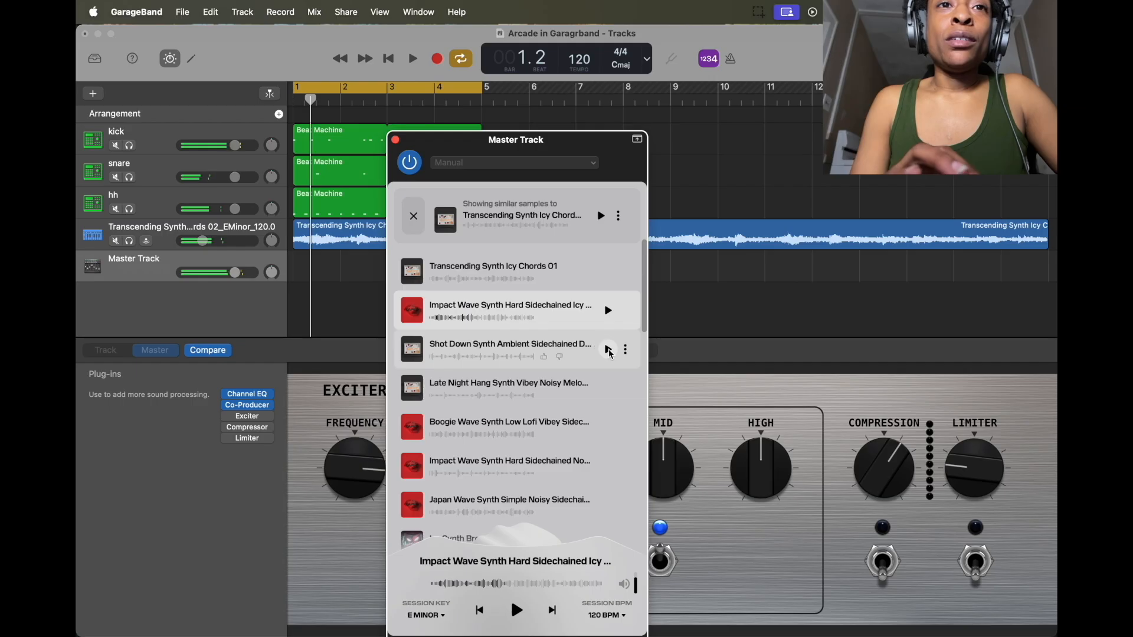
left_click(608, 350)
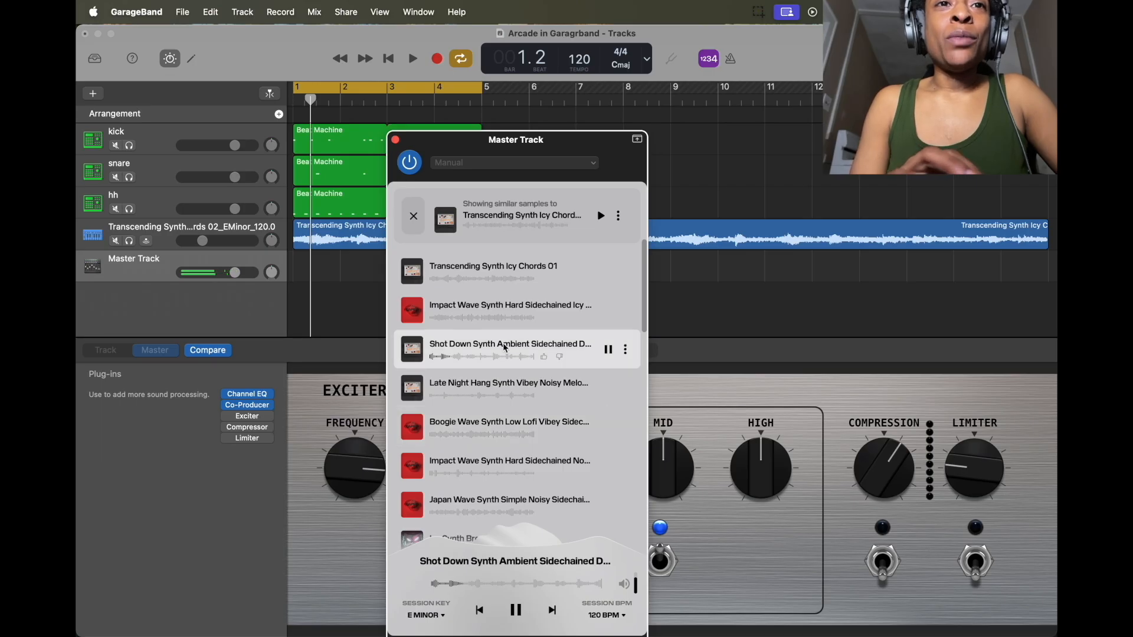
- Place Shot Down Synth Ambient Sidechained Dark Synth Chords 01 on a new track, lower its volume and close its Channel EQ window
left_click_drag(504, 348, 283, 306)
key("space")
left_click_drag(235, 273, 166, 272)
key("space")
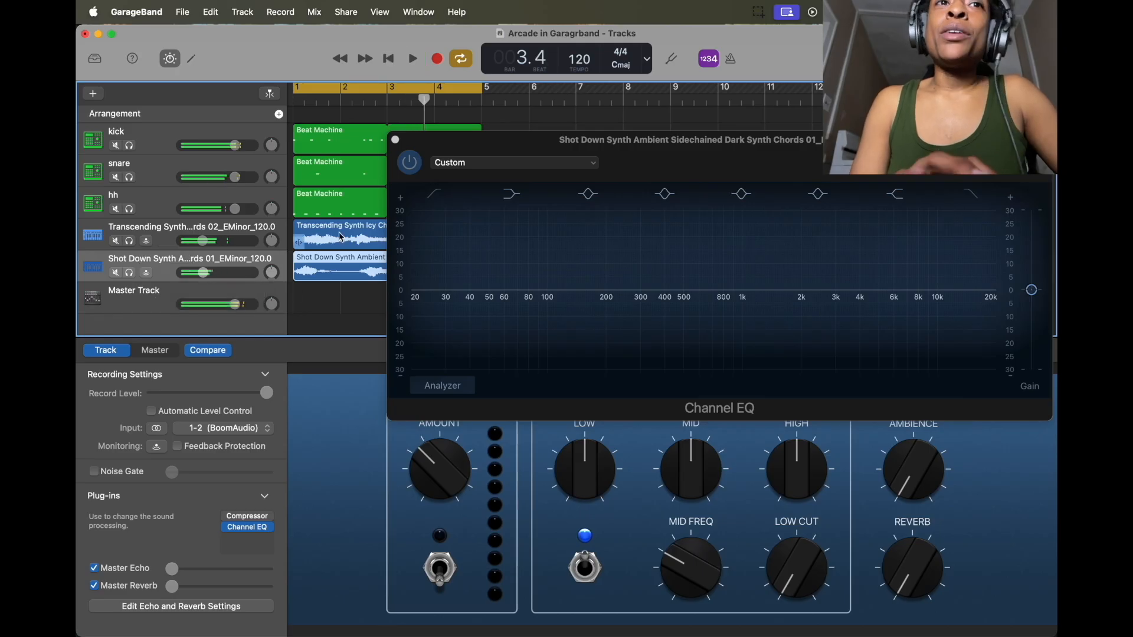
left_click(396, 139)
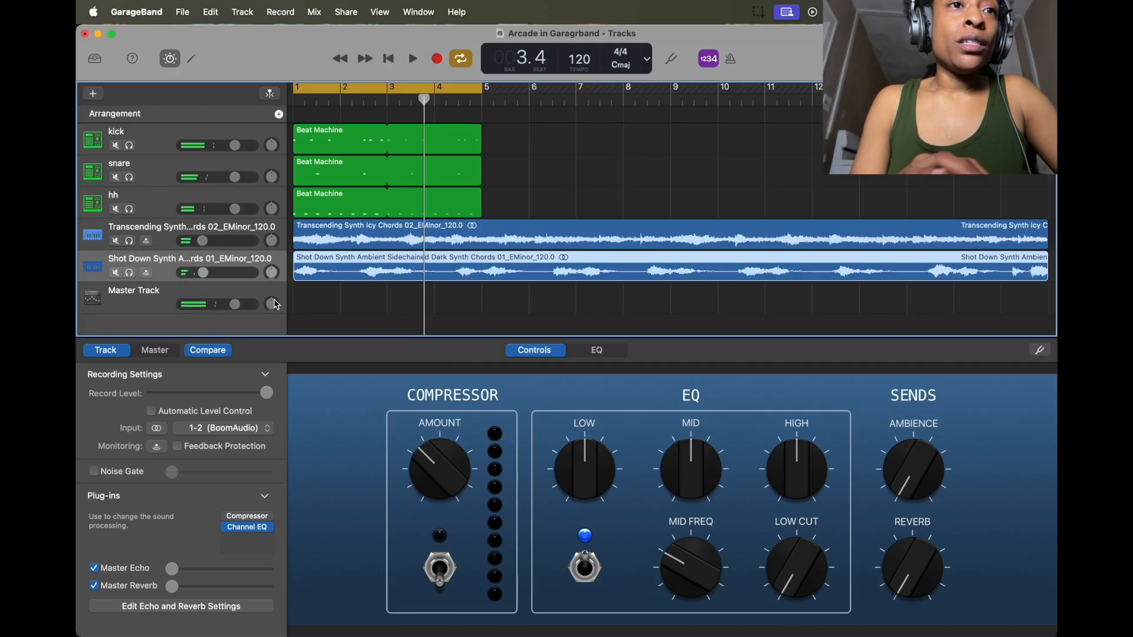
- Add a Direction Mixer to the Shot Down Synth track, adjust its direction and play the arrangement
left_click(246, 539)
mouse_move(251, 537)
left_click(366, 538)
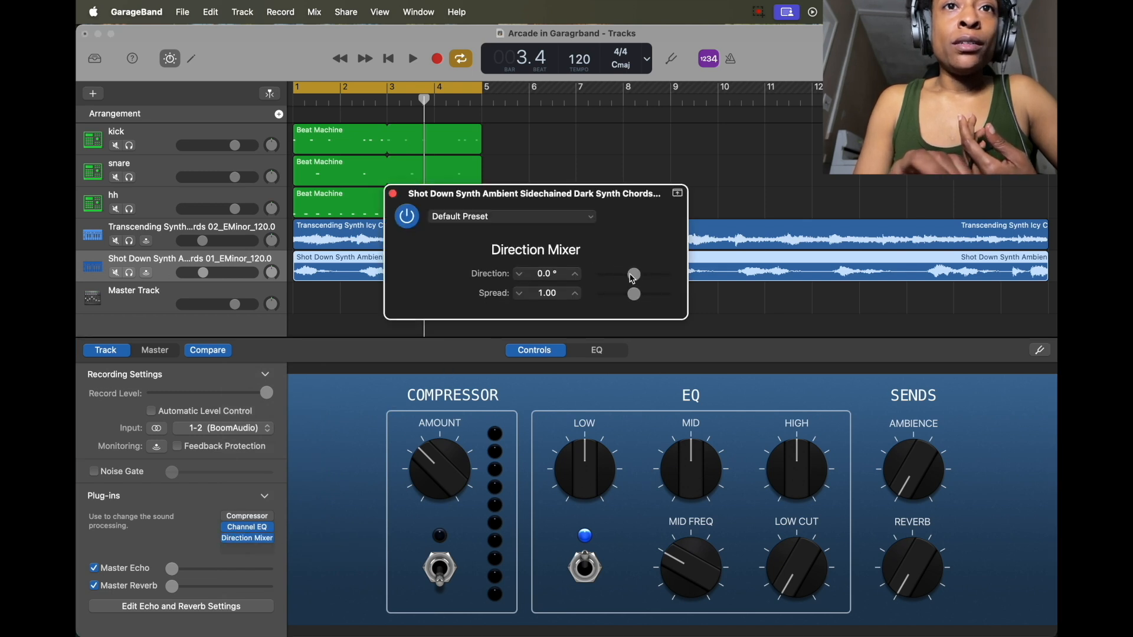
left_click_drag(639, 277, 642, 279)
key("space")
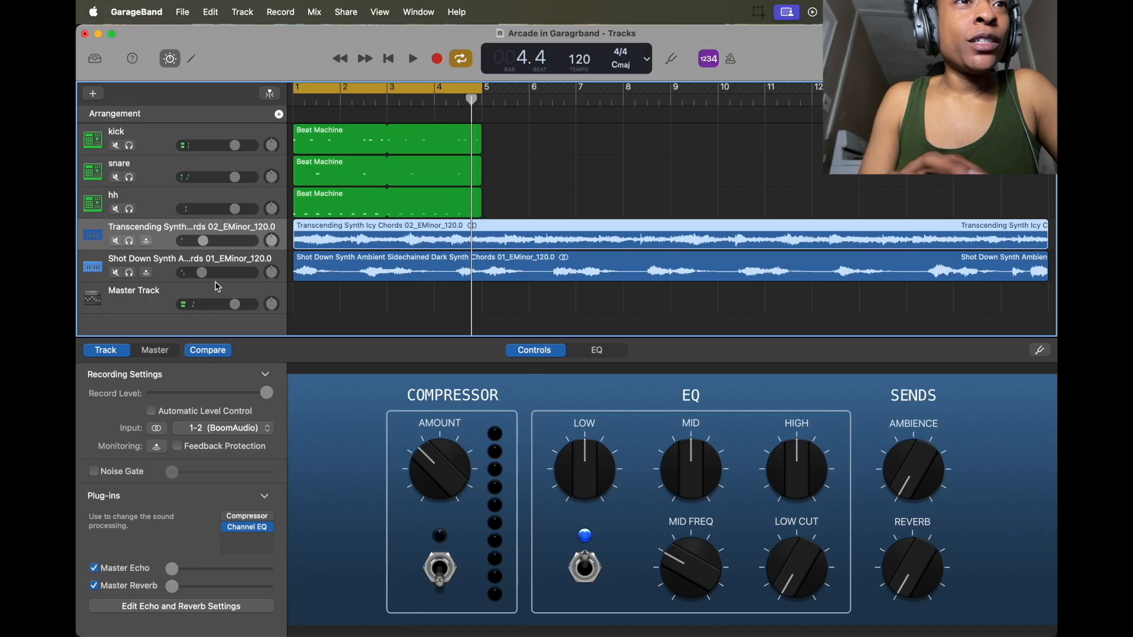
- Reopen Co-Producer on the master track and place Transcending Synth Icy Chords 01 on a new track
left_click(210, 285)
left_click(217, 305)
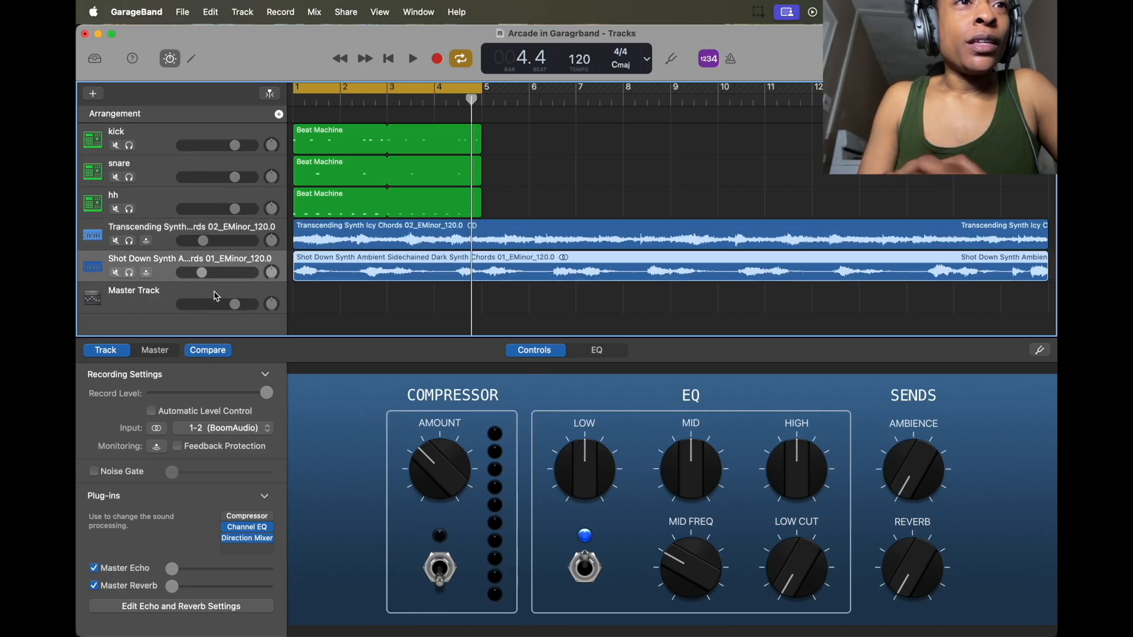
left_click(247, 406)
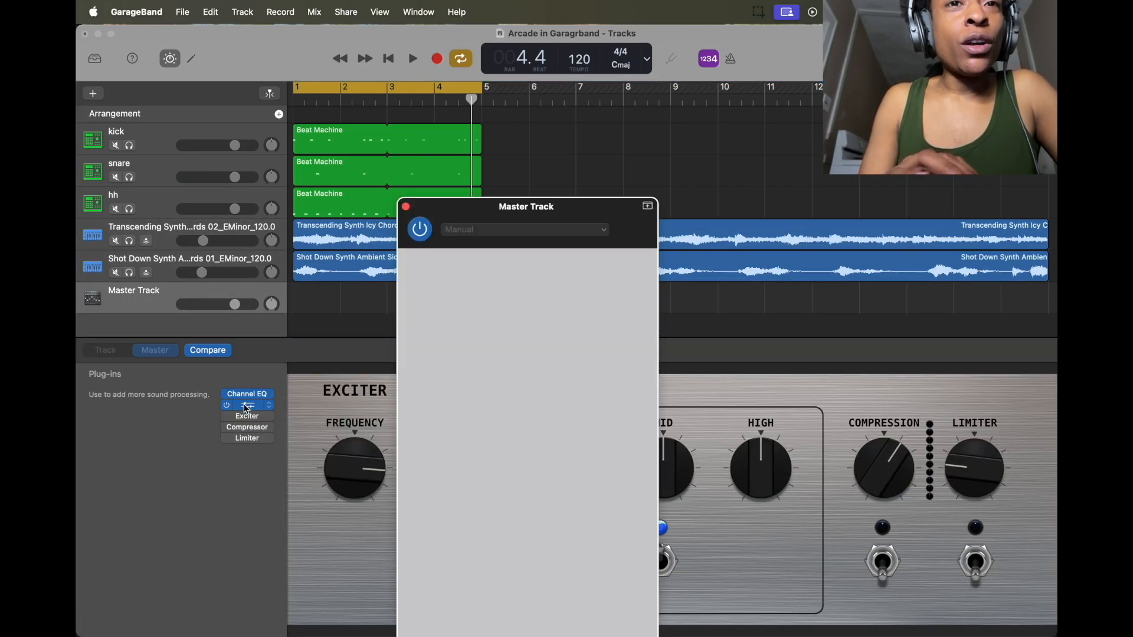
left_click_drag(506, 223, 359, 87)
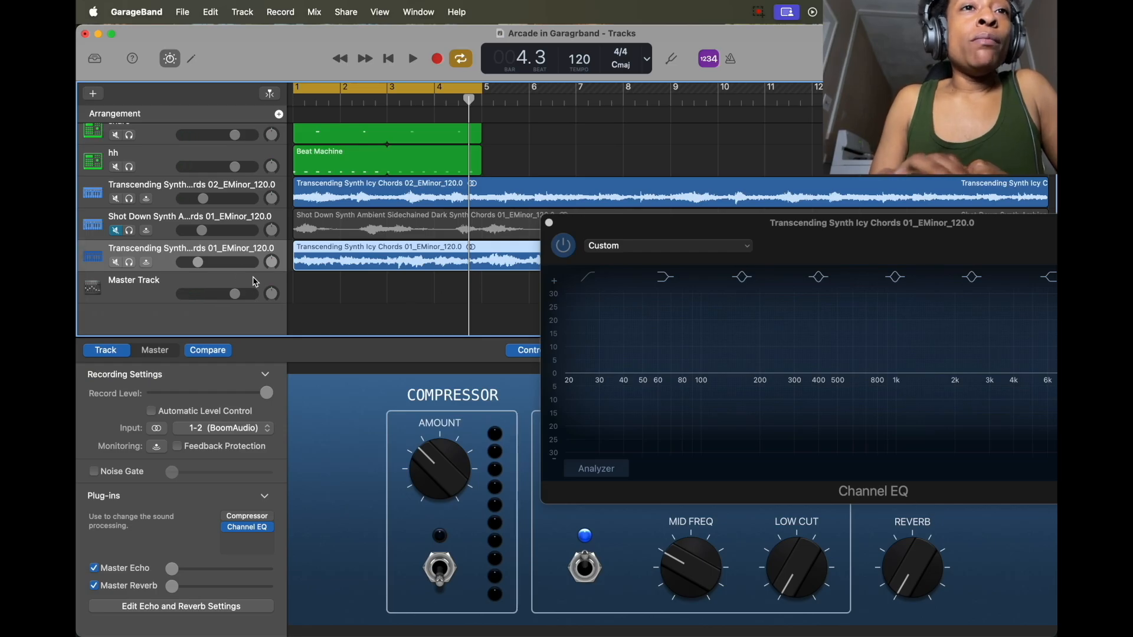
- Reopen Co-Producer on the master track, view the Generate Sampler in Arcade instructions for Transcending Synth Icy Chords 02 and close the plug-in window
left_click(255, 283)
left_click_drag(608, 223, 405, 111)
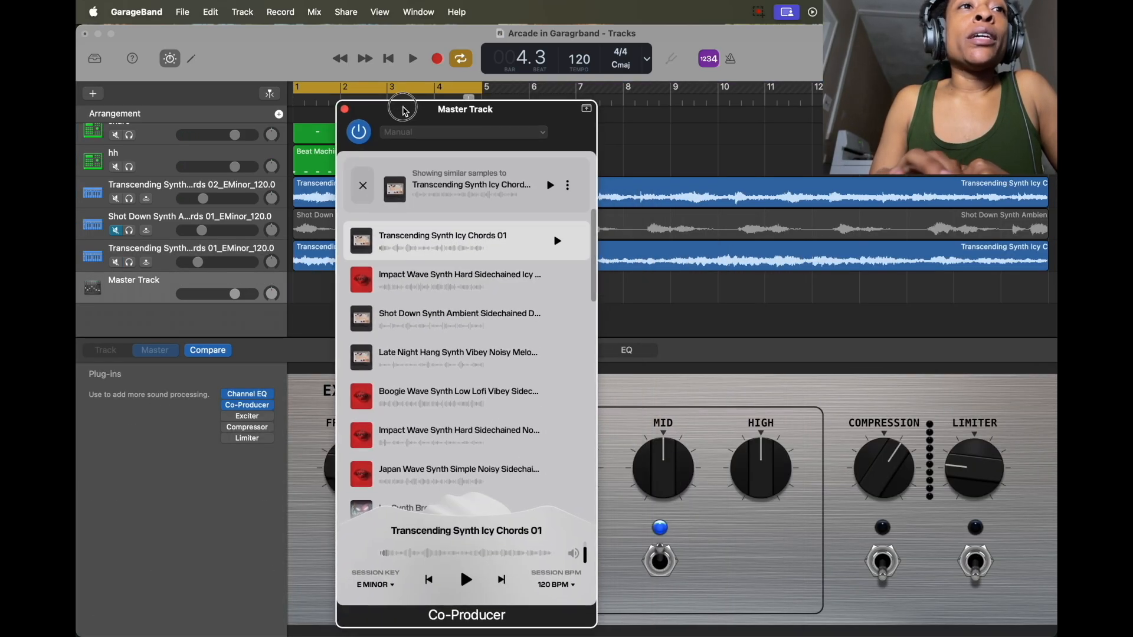
left_click_drag(495, 112, 409, 99)
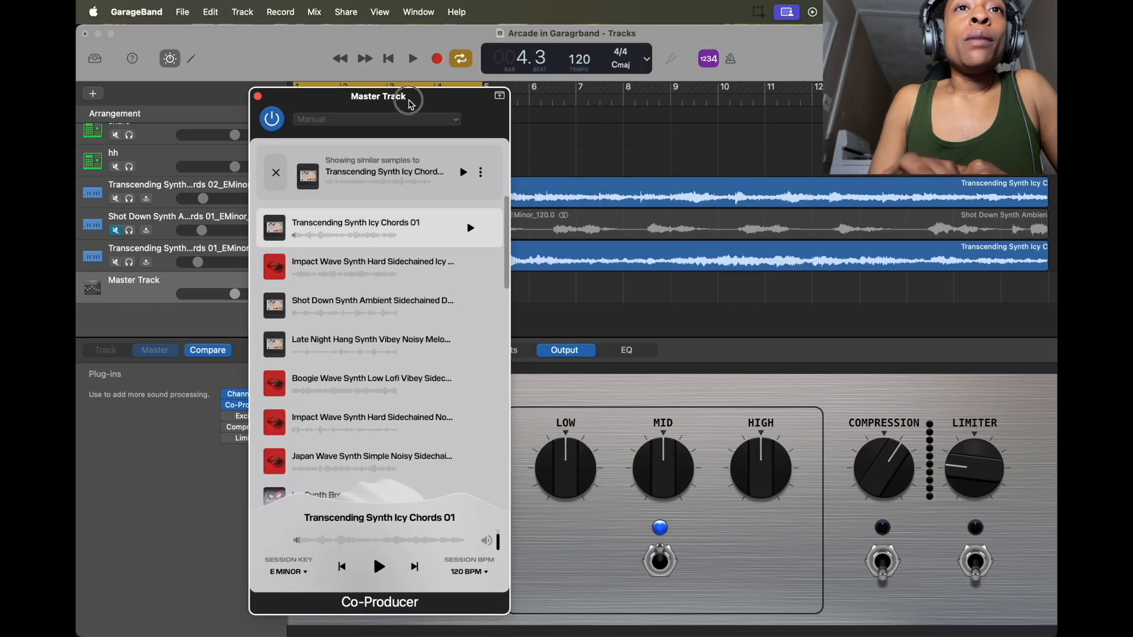
left_click(482, 174)
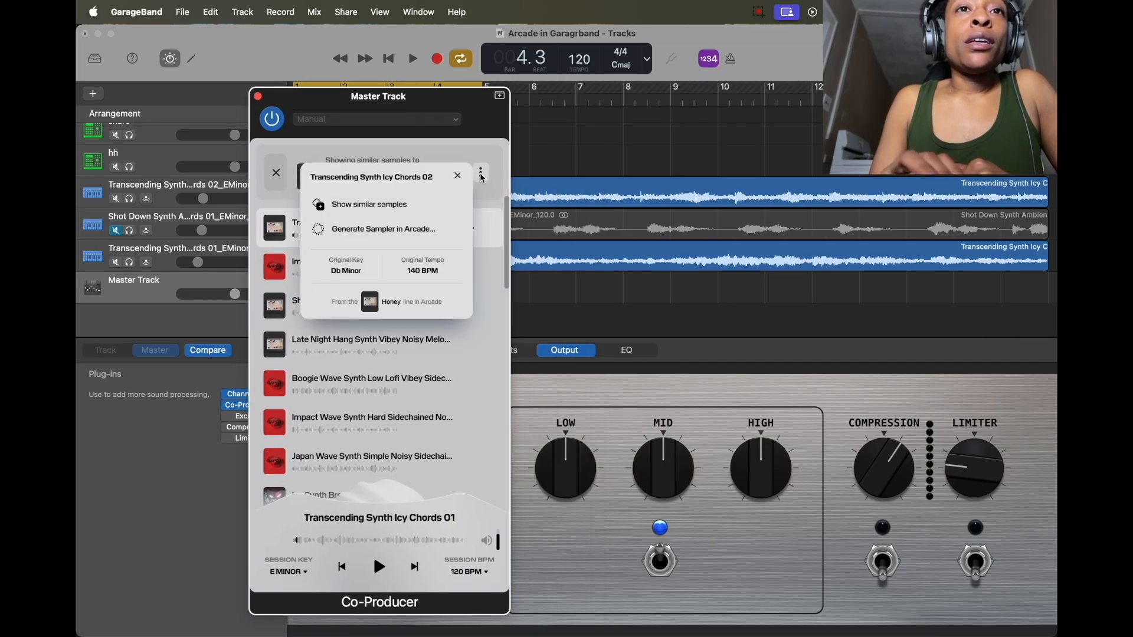
left_click(384, 230)
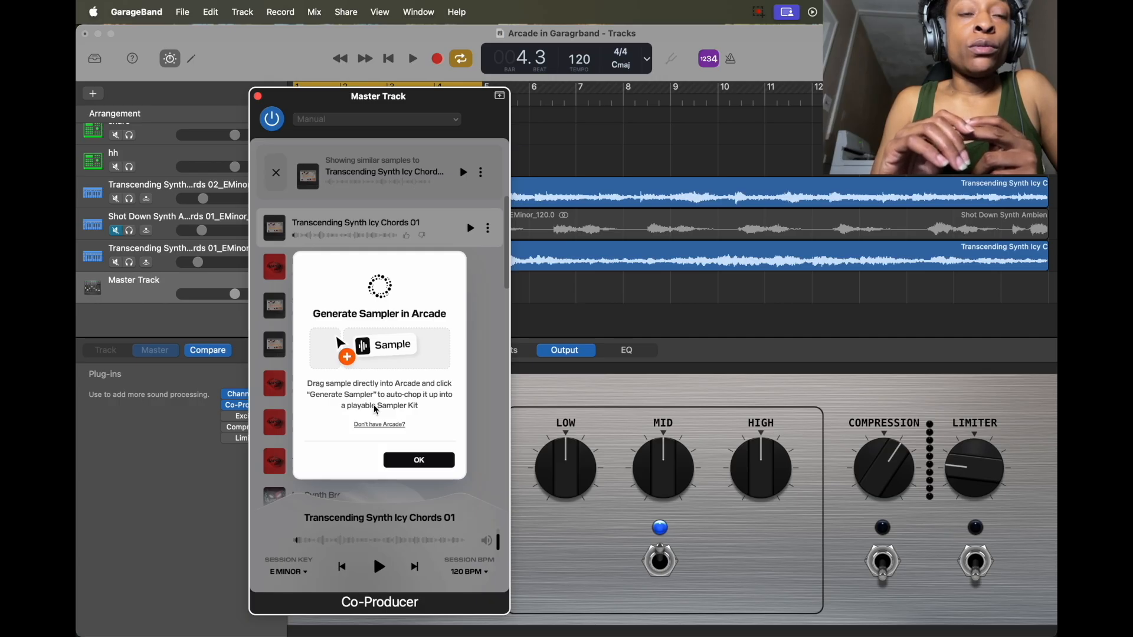
left_click_drag(458, 100, 712, 52)
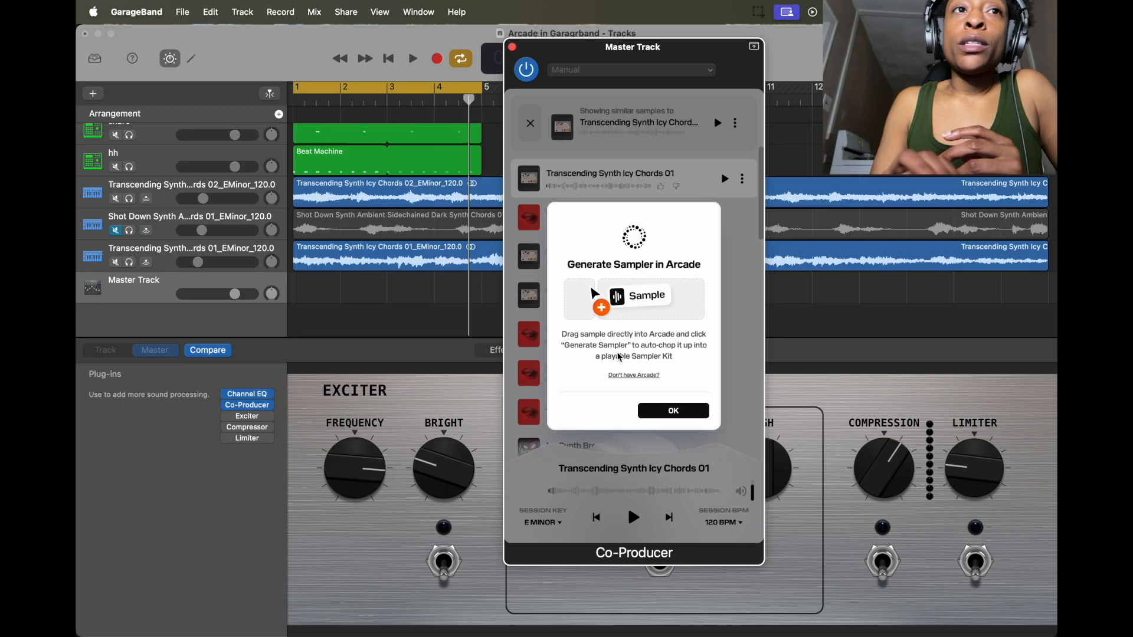
left_click(257, 251)
left_click(512, 47)
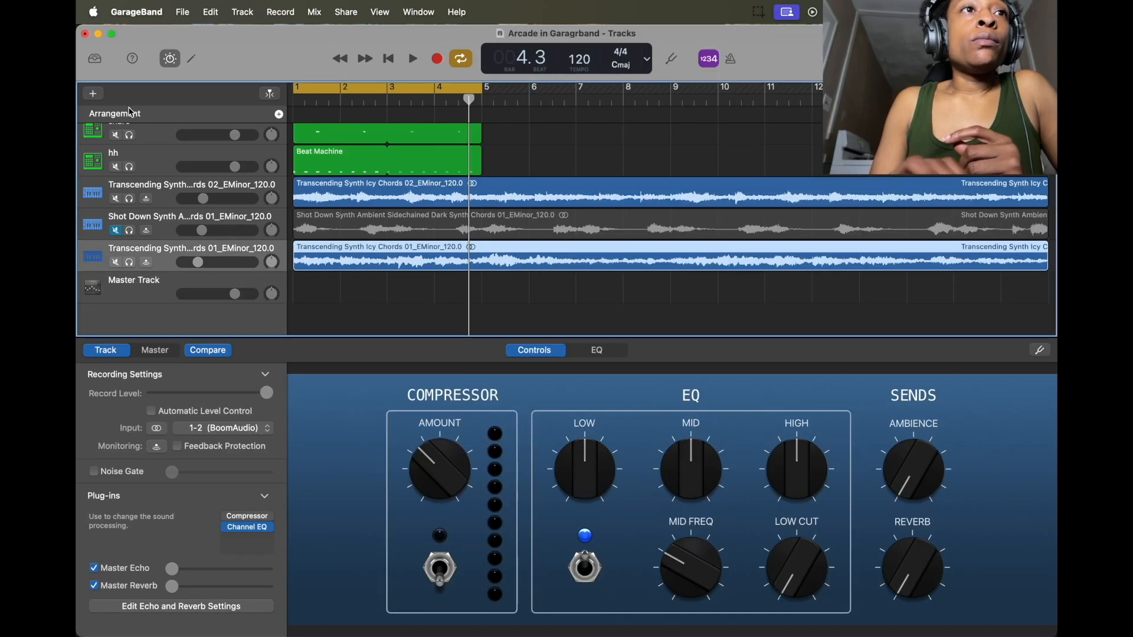
- Create a new software instrument track and replace its E-Piano with the Arcade instrument in stereo
left_click(93, 94)
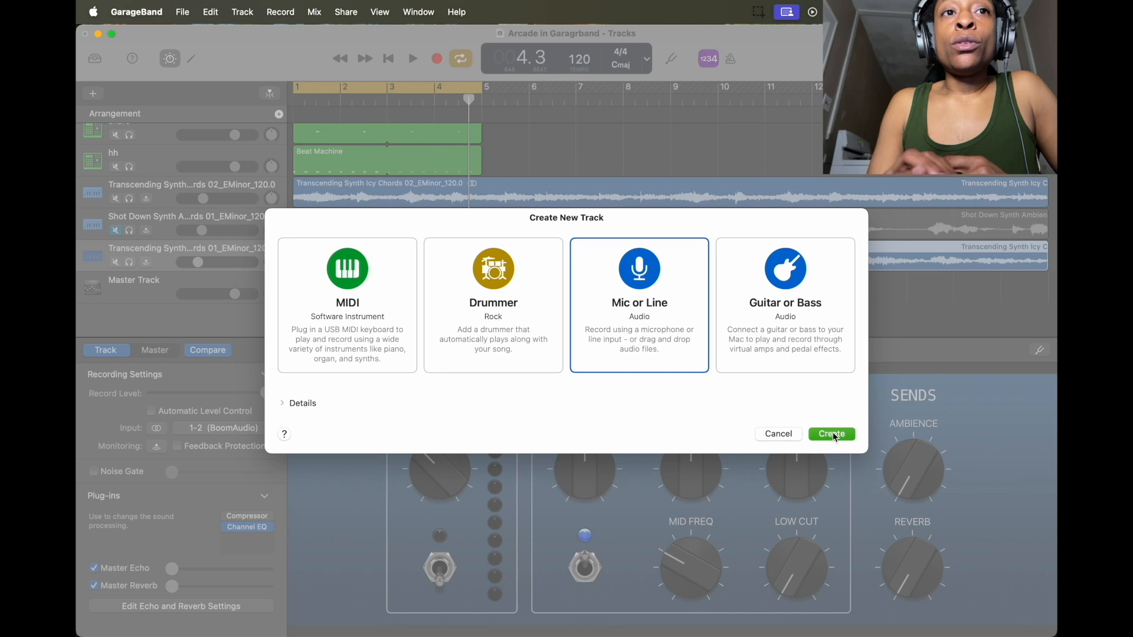
left_click(377, 266)
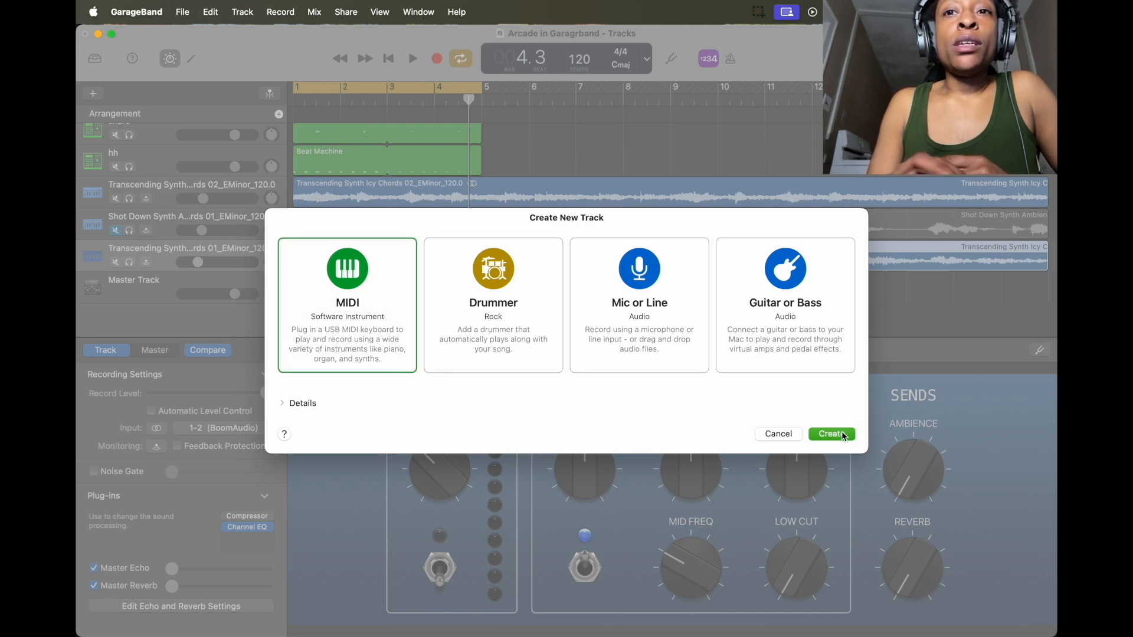
left_click(844, 437)
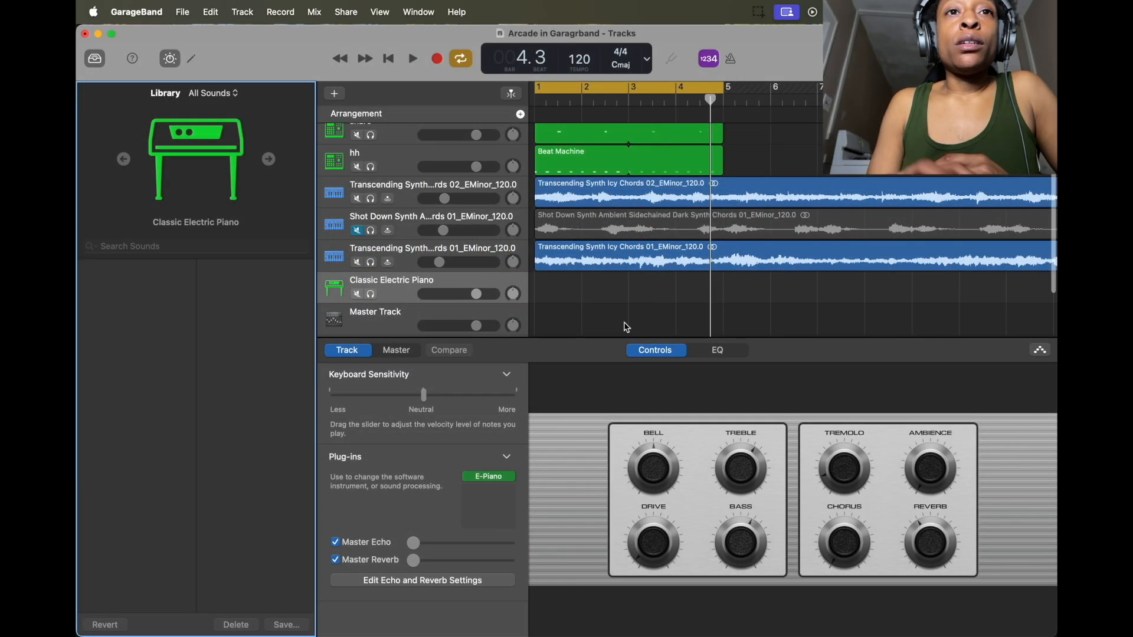
left_click(512, 476)
mouse_move(517, 519)
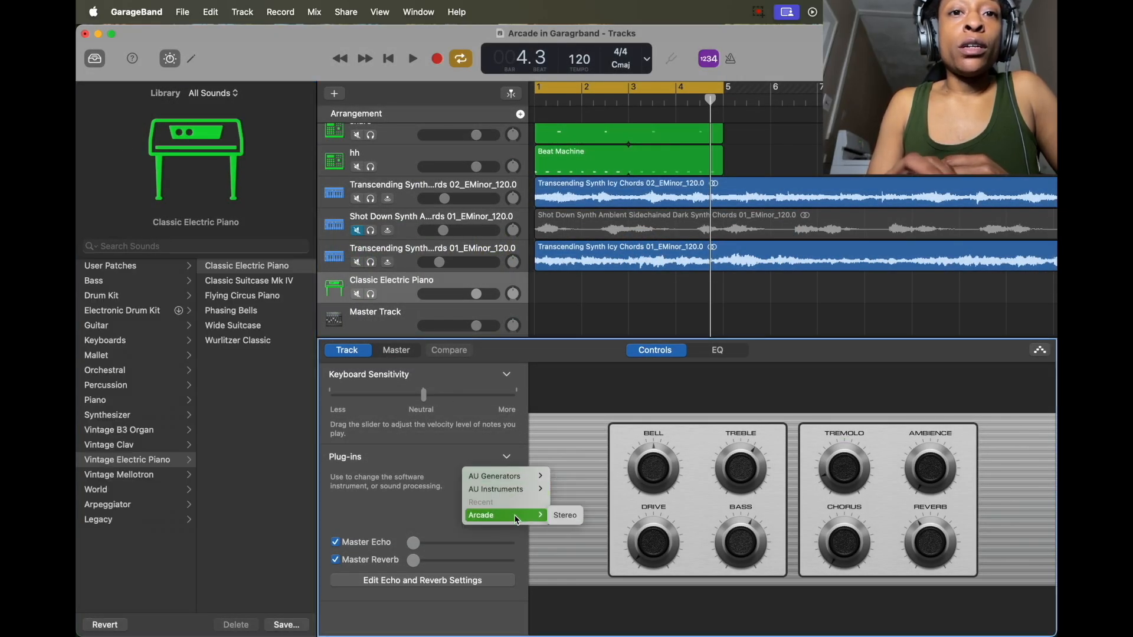
left_click(564, 516)
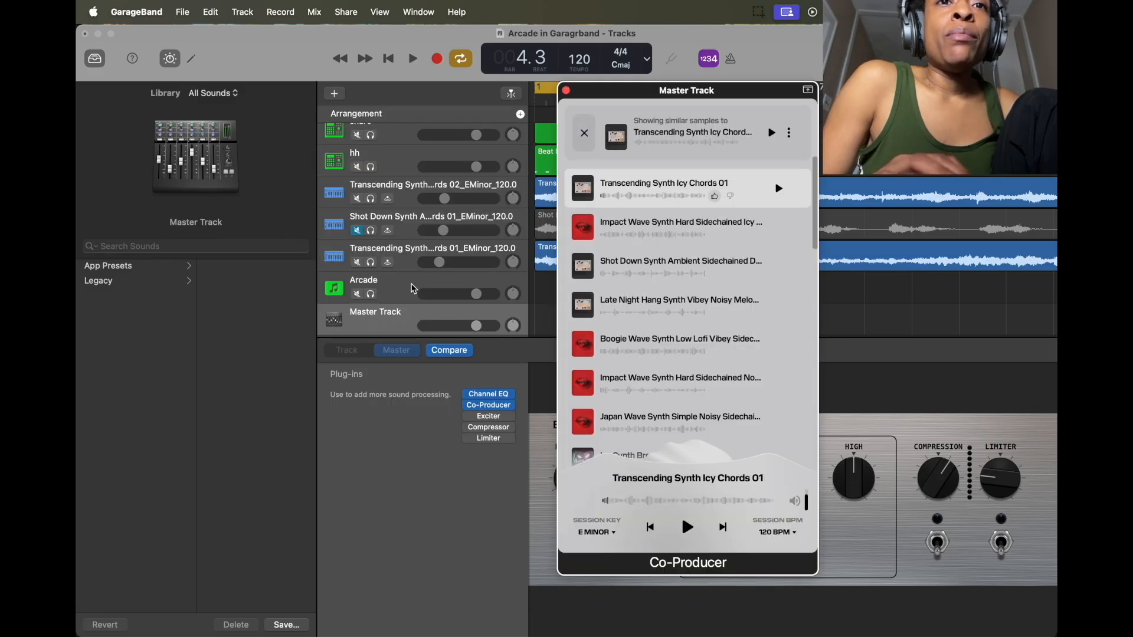
- Open the Arcade plug-in on its own track and the Co-Producer plug-in on the master track
left_click(414, 288)
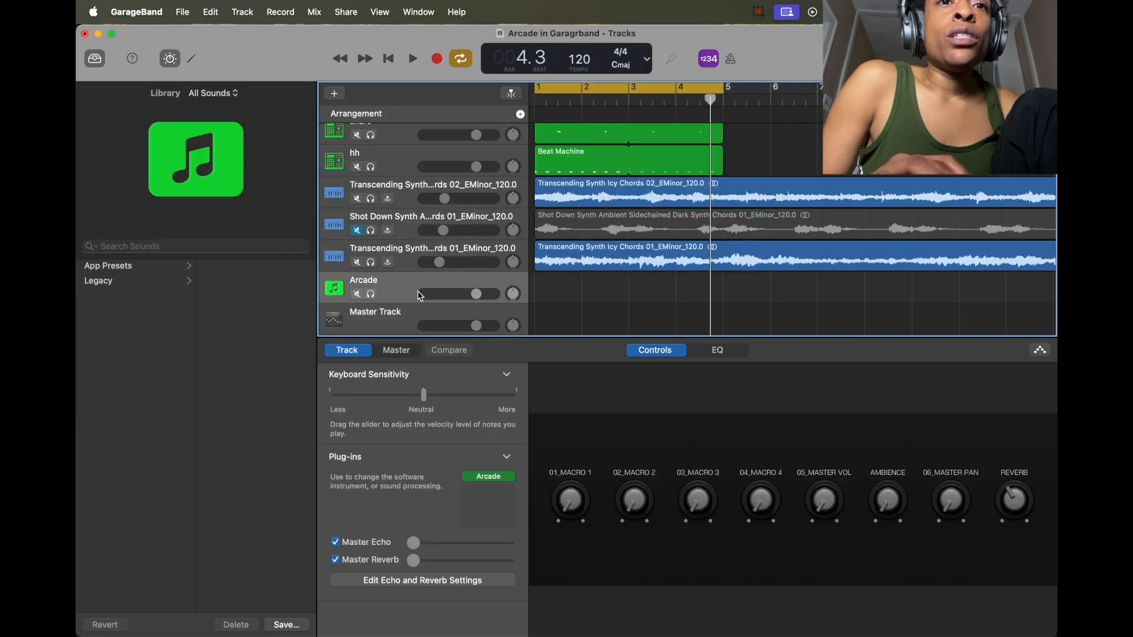
left_click(490, 479)
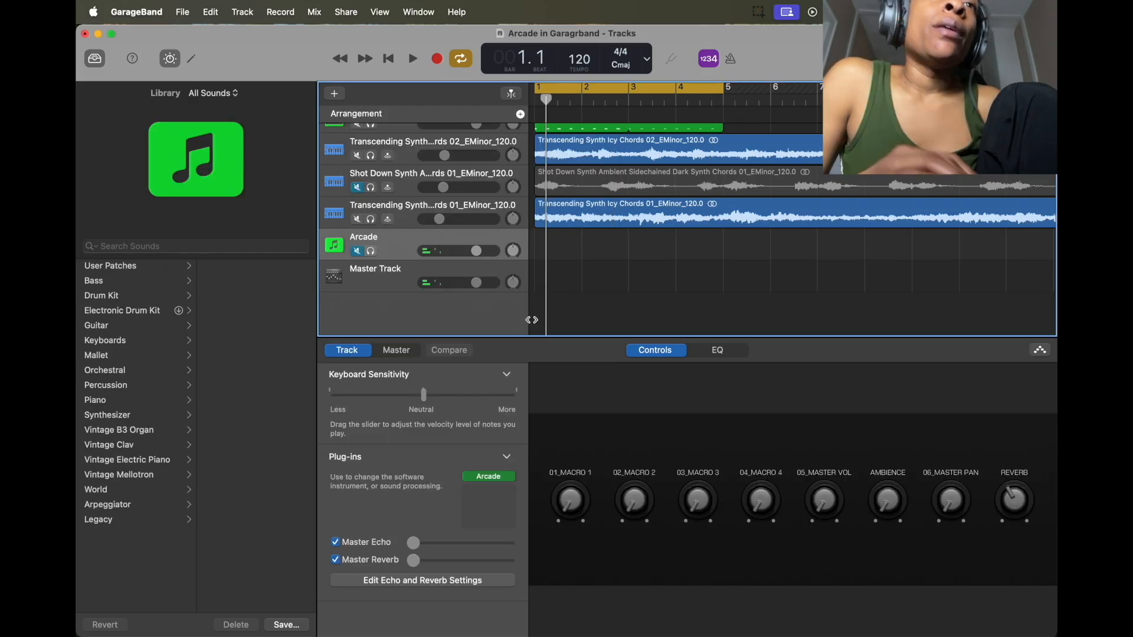
left_click(416, 288)
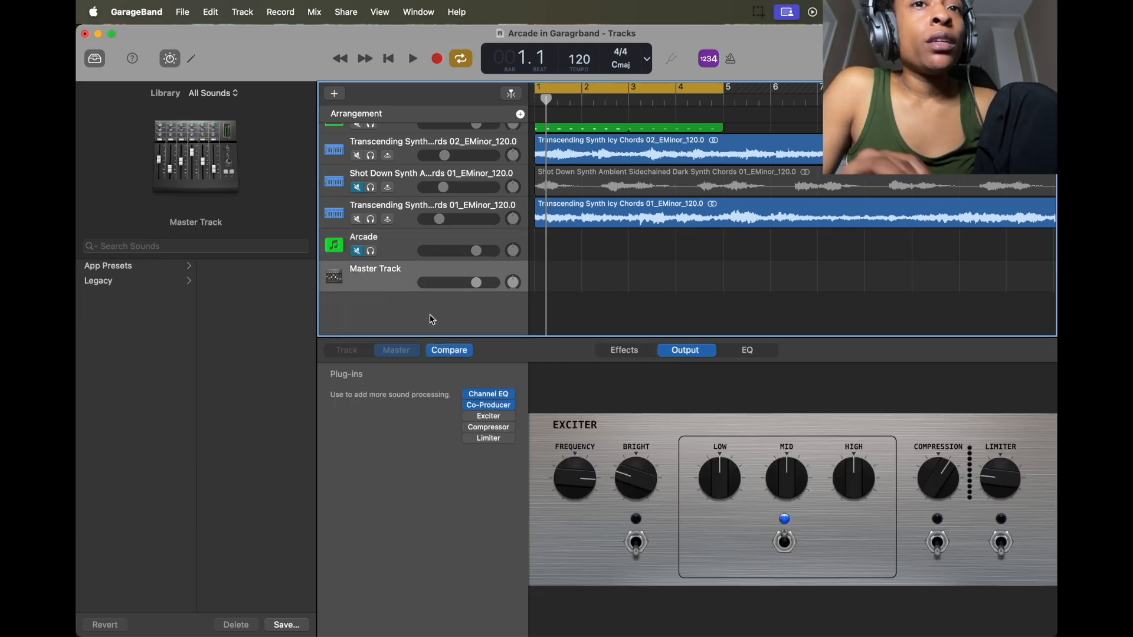
left_click(488, 405)
left_click_drag(787, 107, 424, 109)
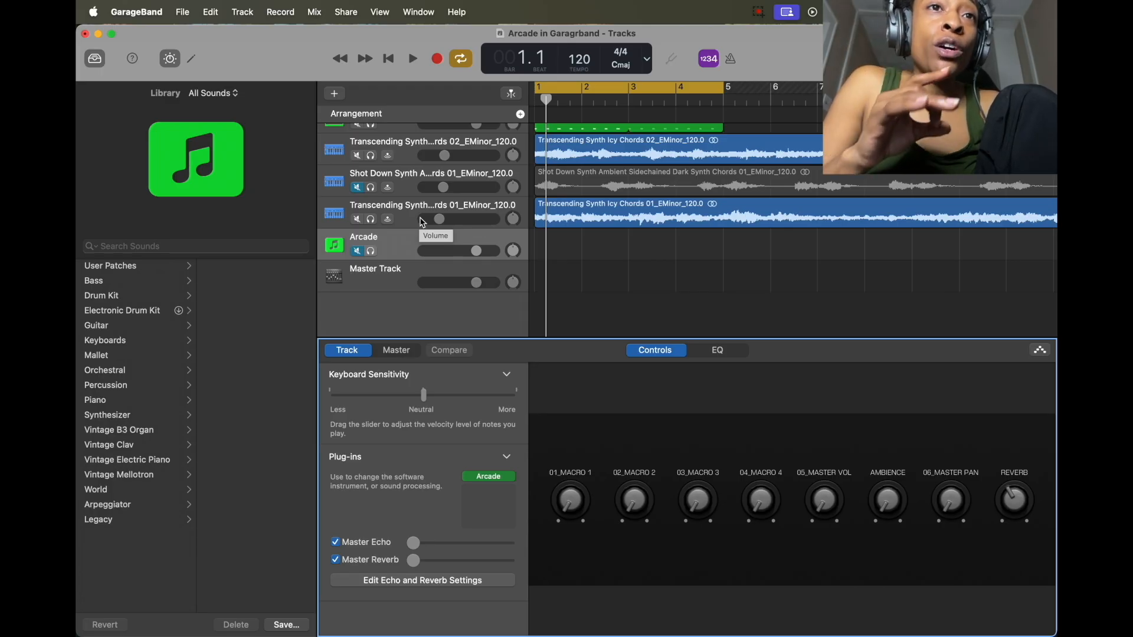
left_click(392, 277)
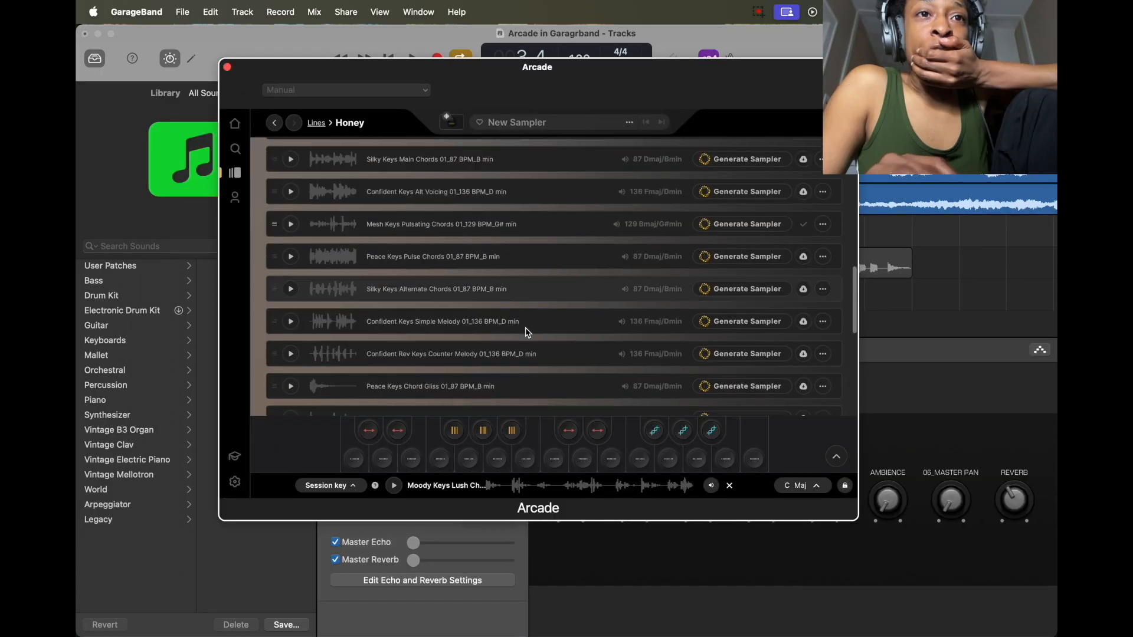
- Find Transcending Synth Icy Chords 02 among the samples of Arcade's Honey line and load it for preview
scroll(525, 329, "down", 3)
scroll(527, 332, "up", 10)
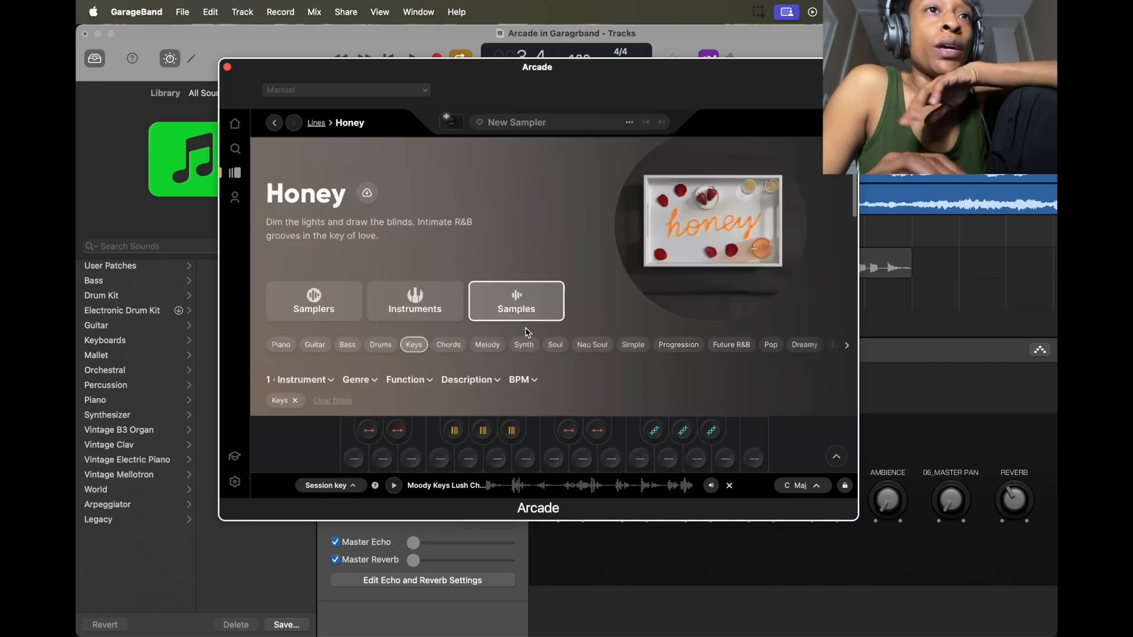
scroll(526, 328, "down", 3)
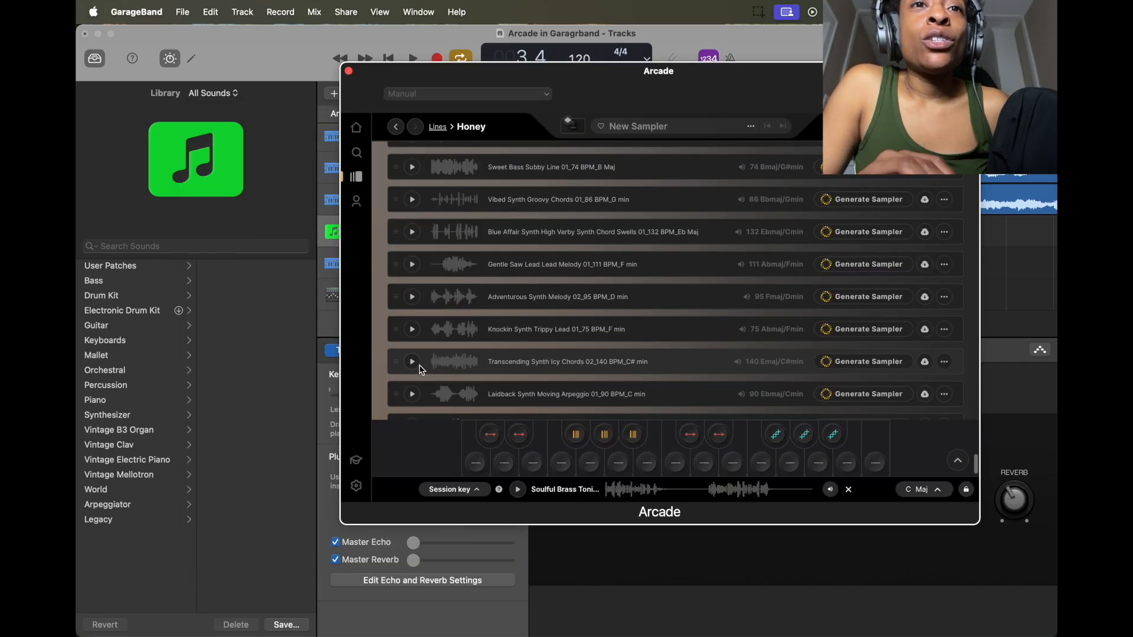
scroll(421, 370, "down", 1)
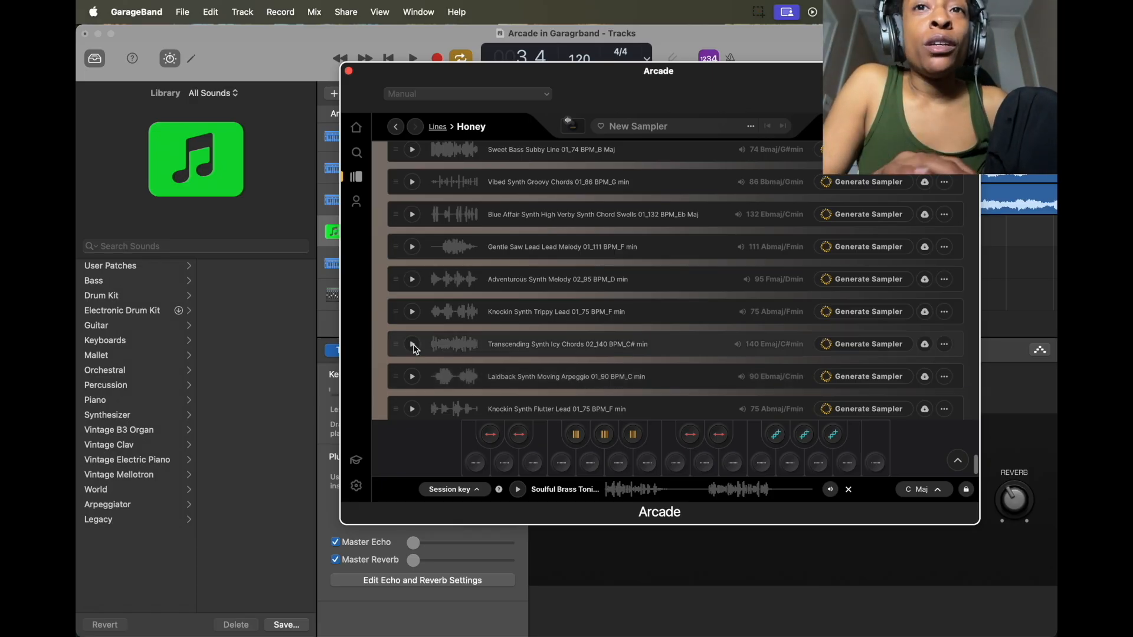
left_click(413, 345)
left_click_drag(621, 65, 590, 59)
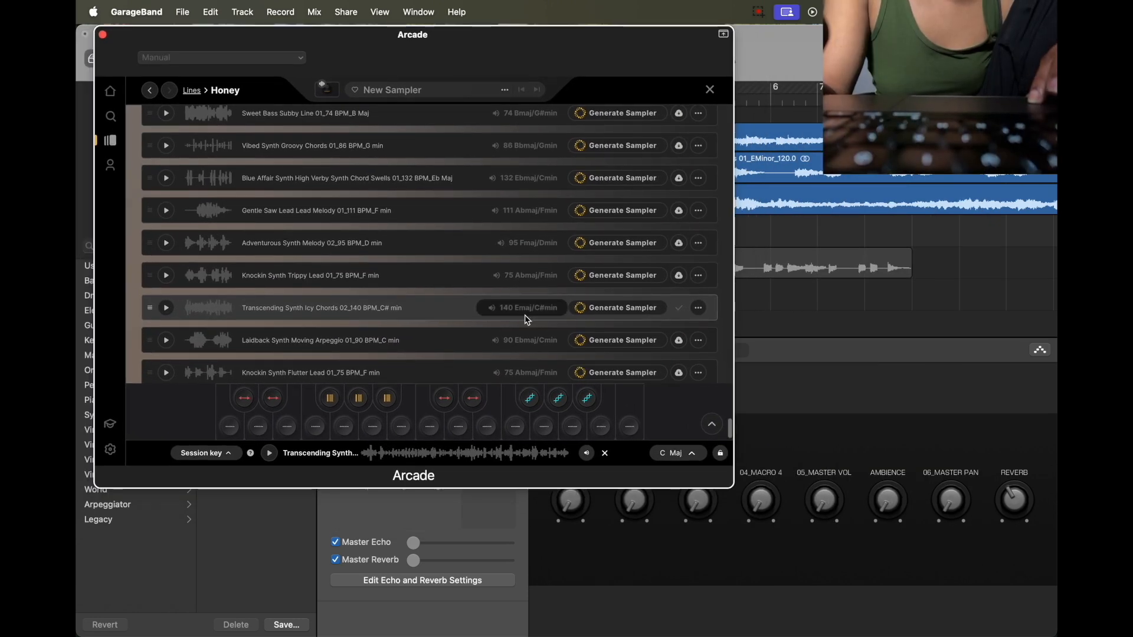
- Set Arcade's session key to E Min and preview Transcending Synth Icy Chords 02
left_click(678, 453)
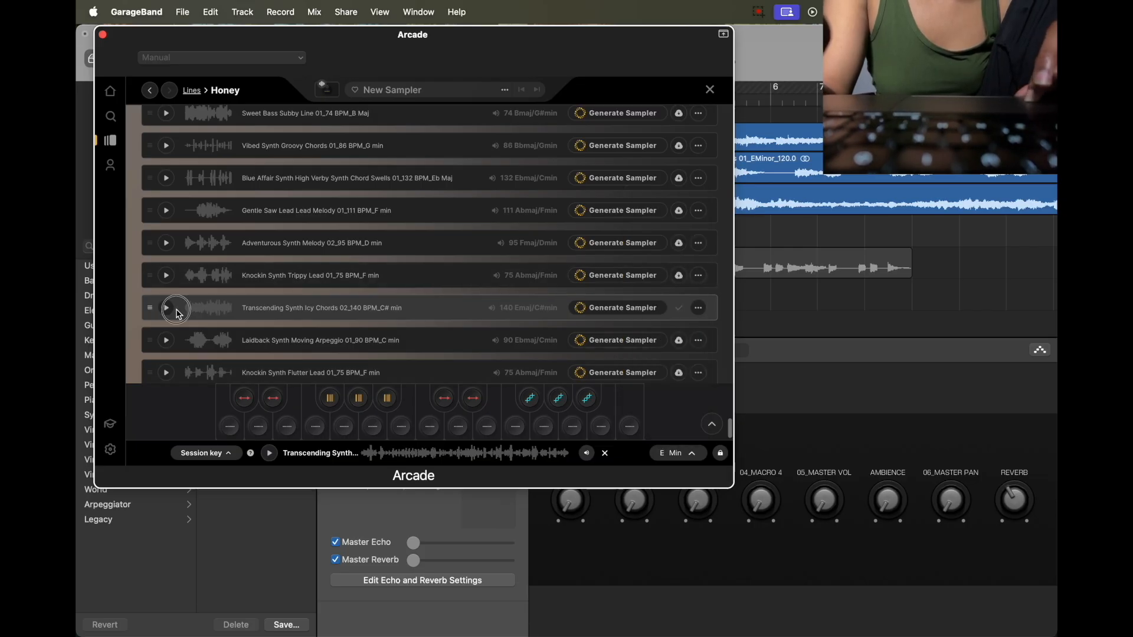
left_click(167, 309)
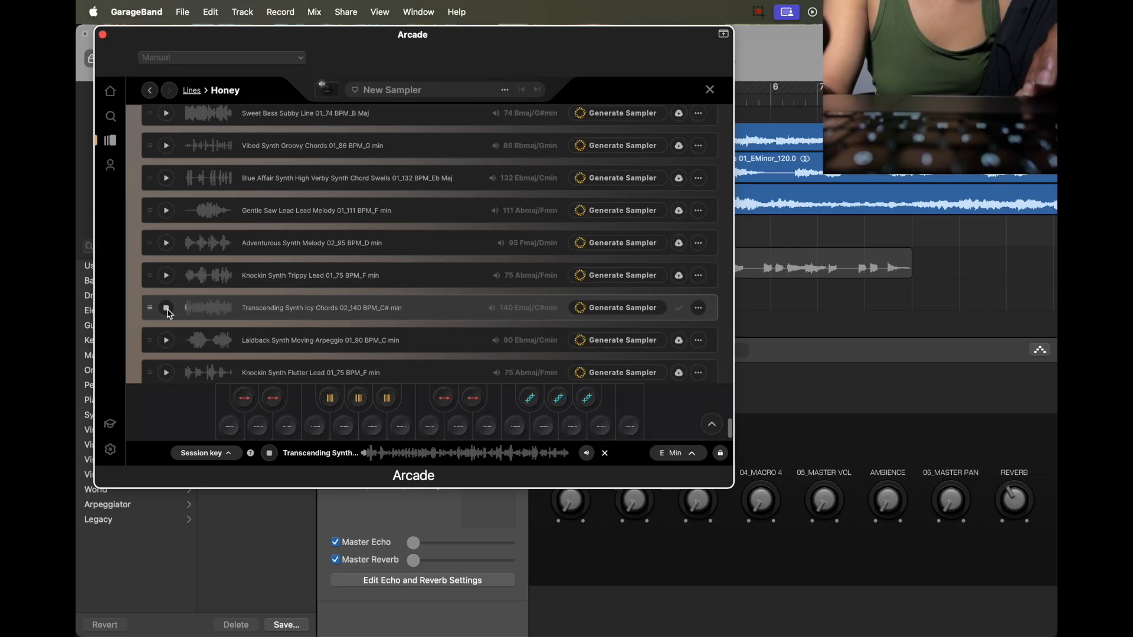
left_click(167, 308)
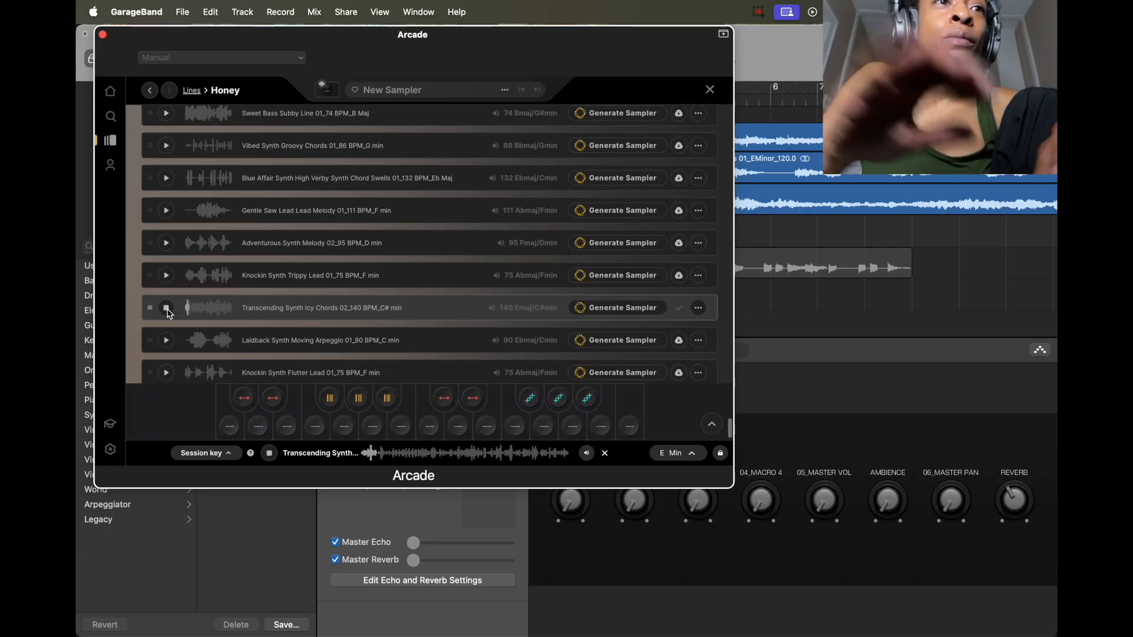
- Generate a sampler from Transcending Synth Icy Chords 02 and play its Standard slices with Musical Typing
left_click(585, 309)
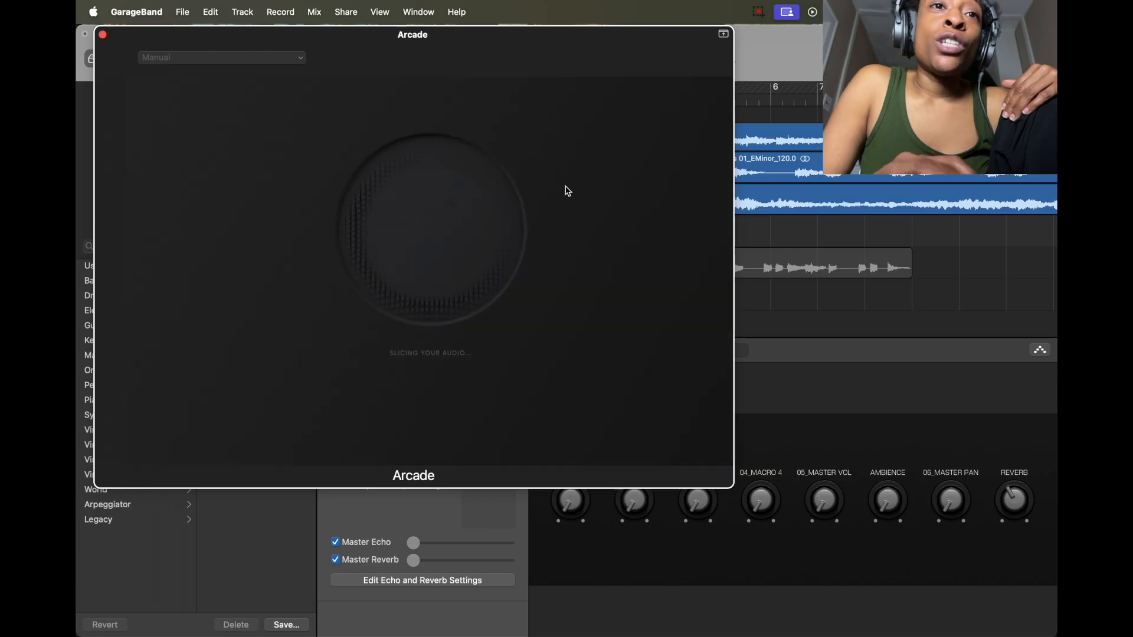
key("d")
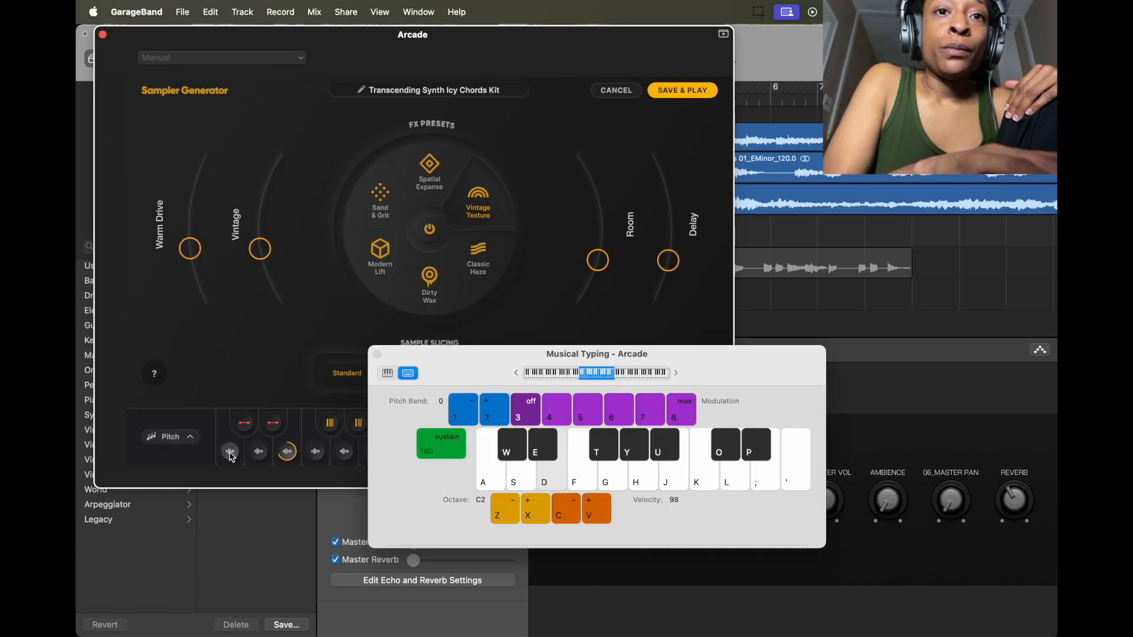
key("f")
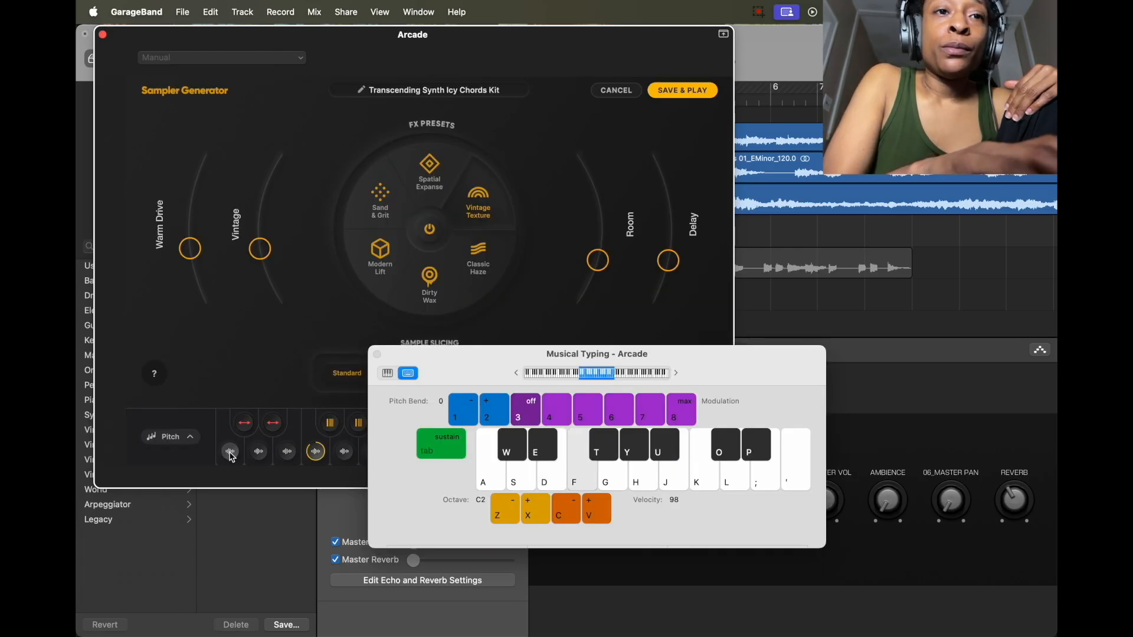
key("h")
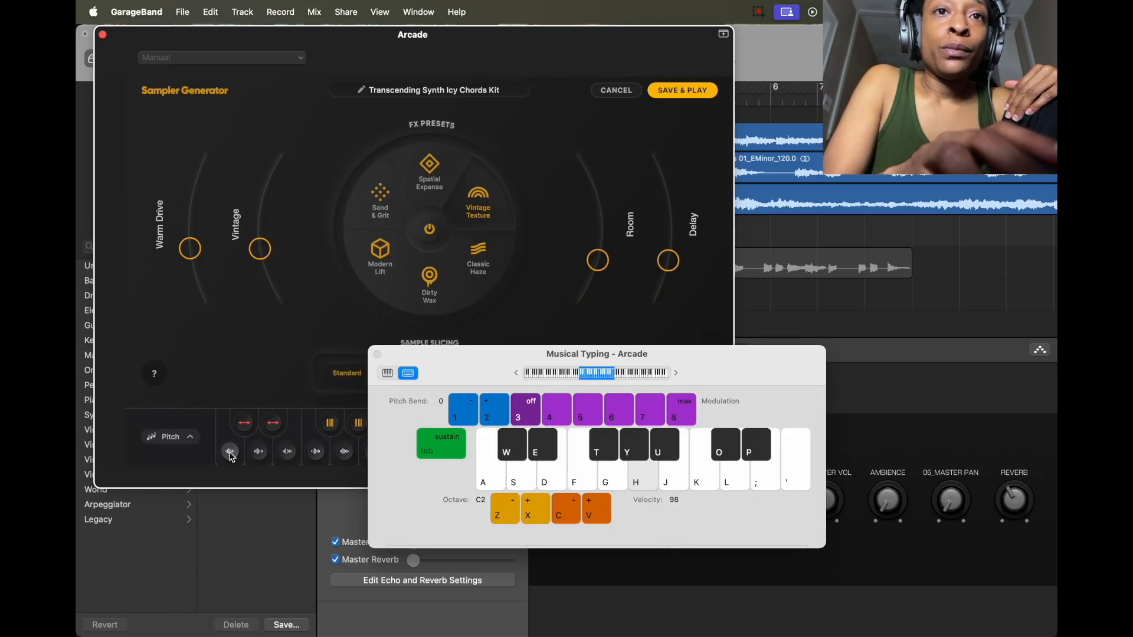
key("k")
key("l")
key("semicolon")
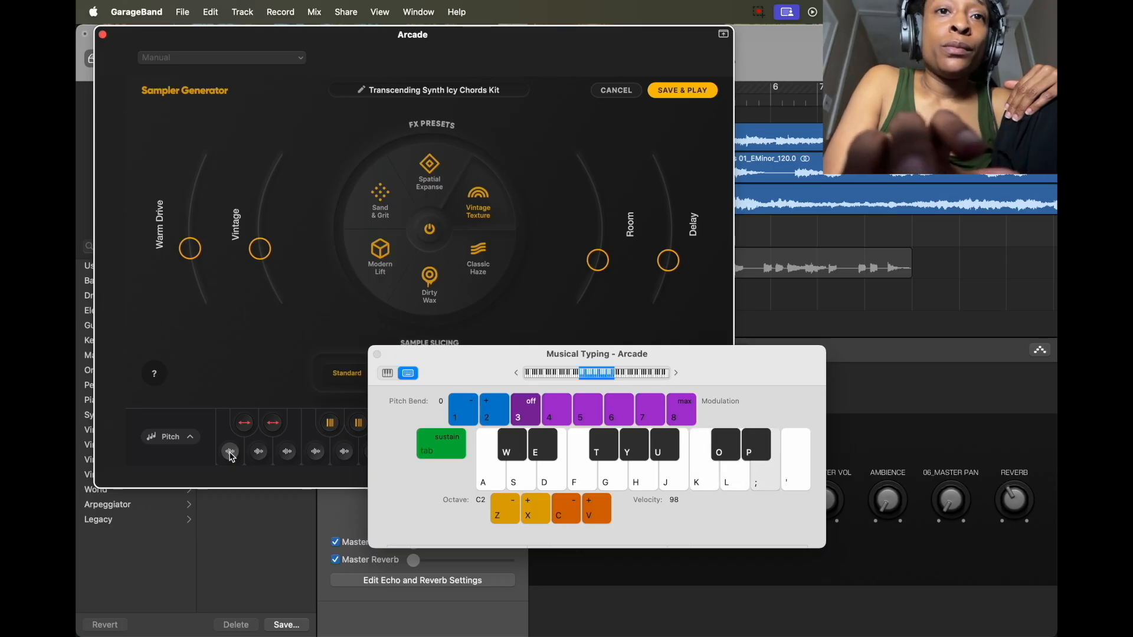
key("d")
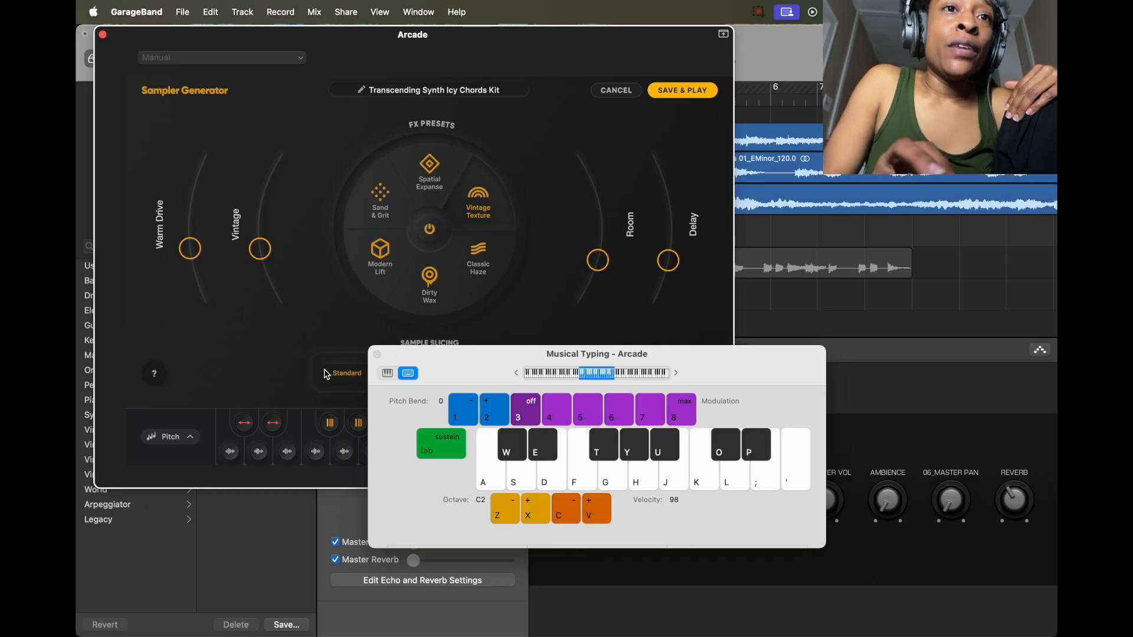
left_click(376, 354)
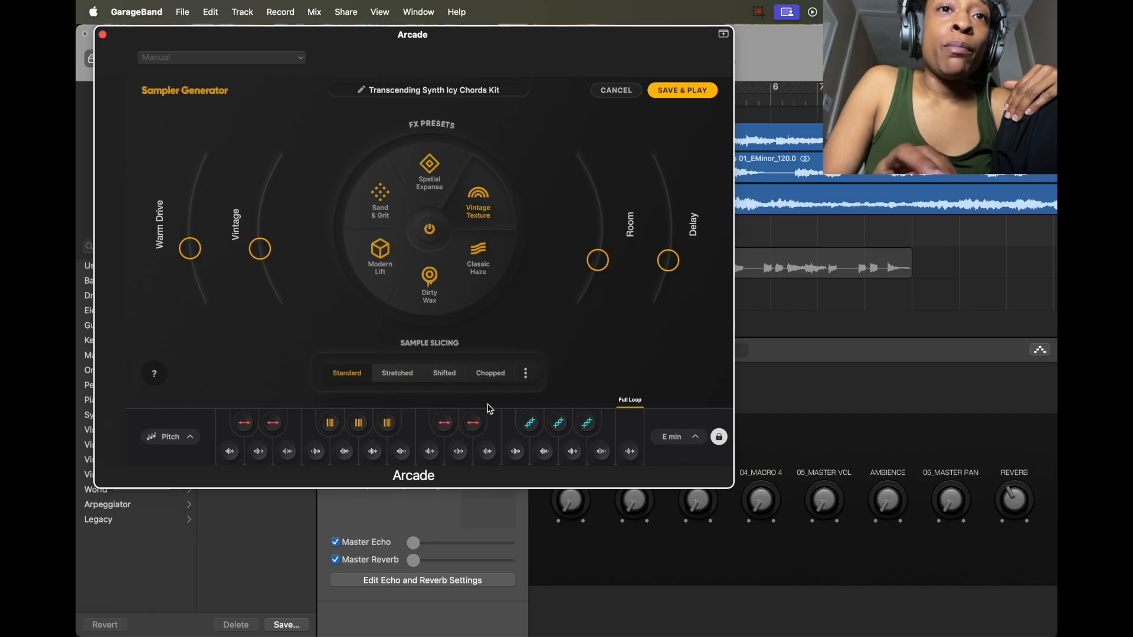
- Switch the sample slicing to Stretched and play the slices with Musical Typing
left_click(397, 377)
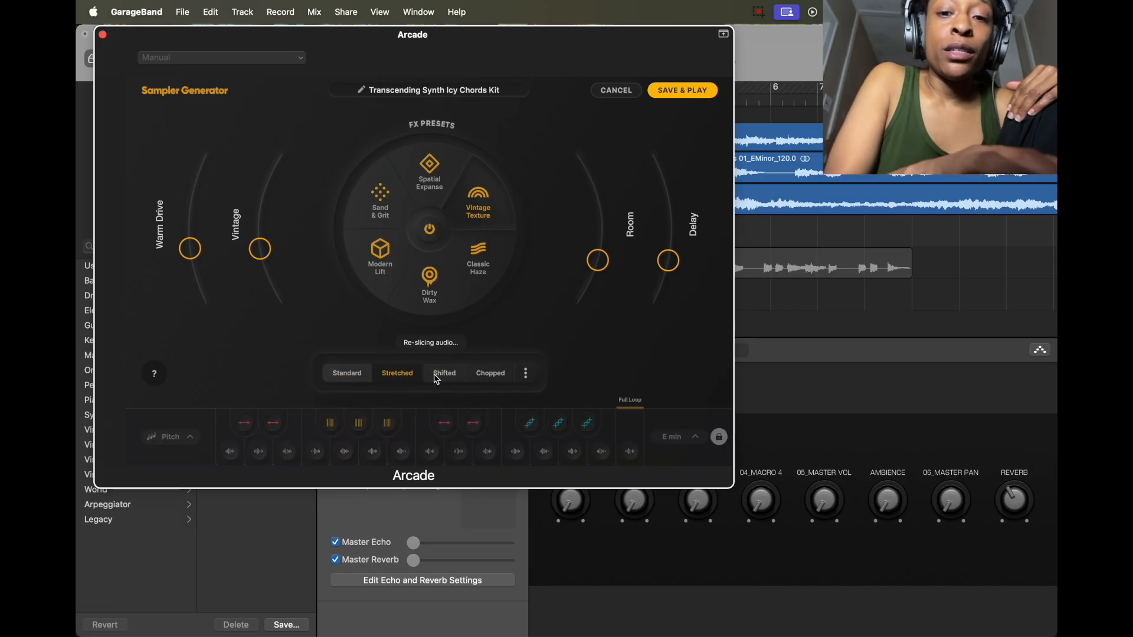
key("super+k")
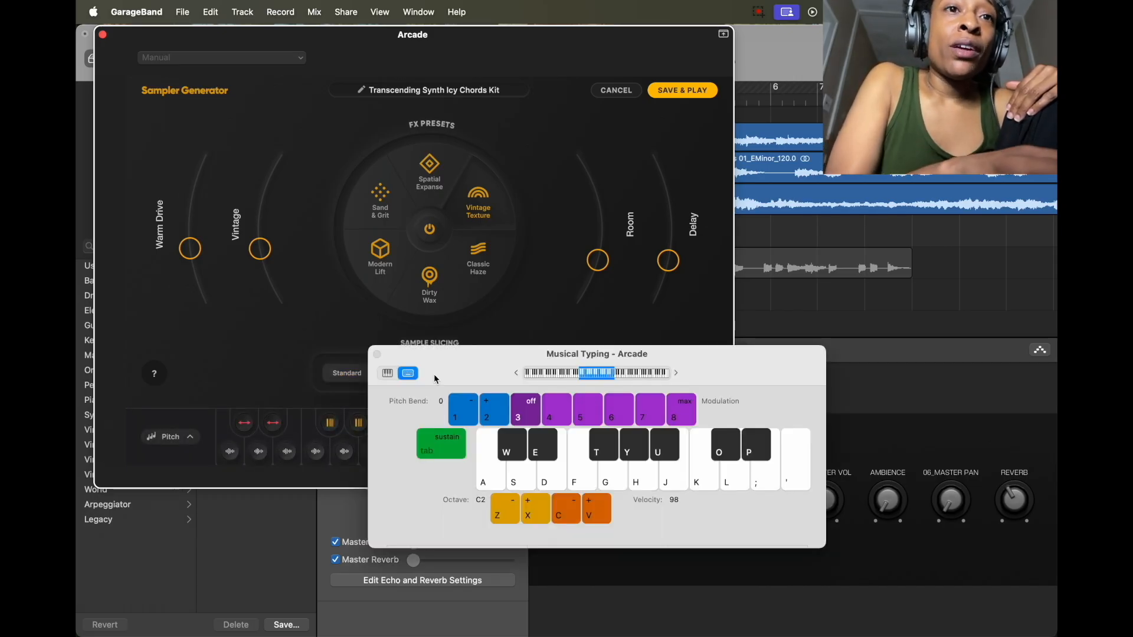
key("s")
key("g")
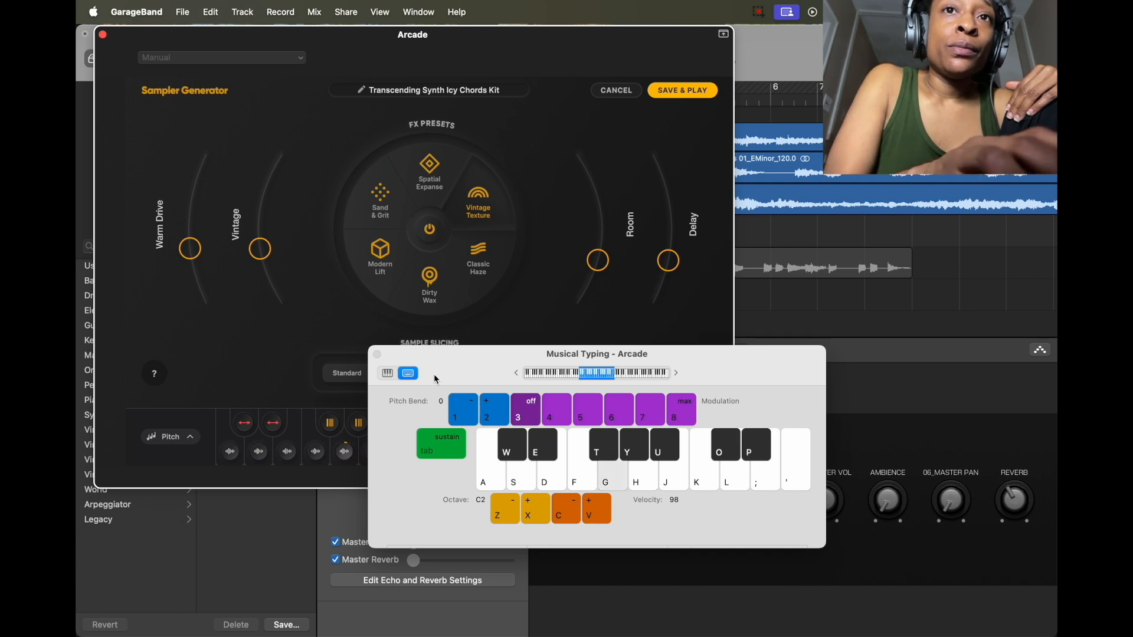
key("j")
key("k")
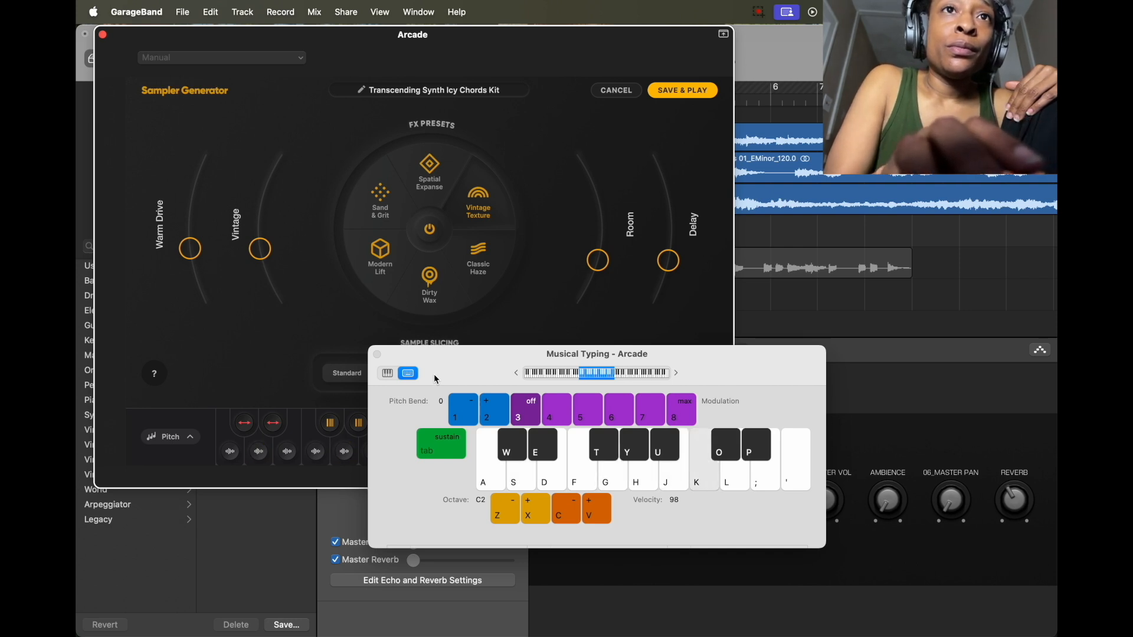
key("l")
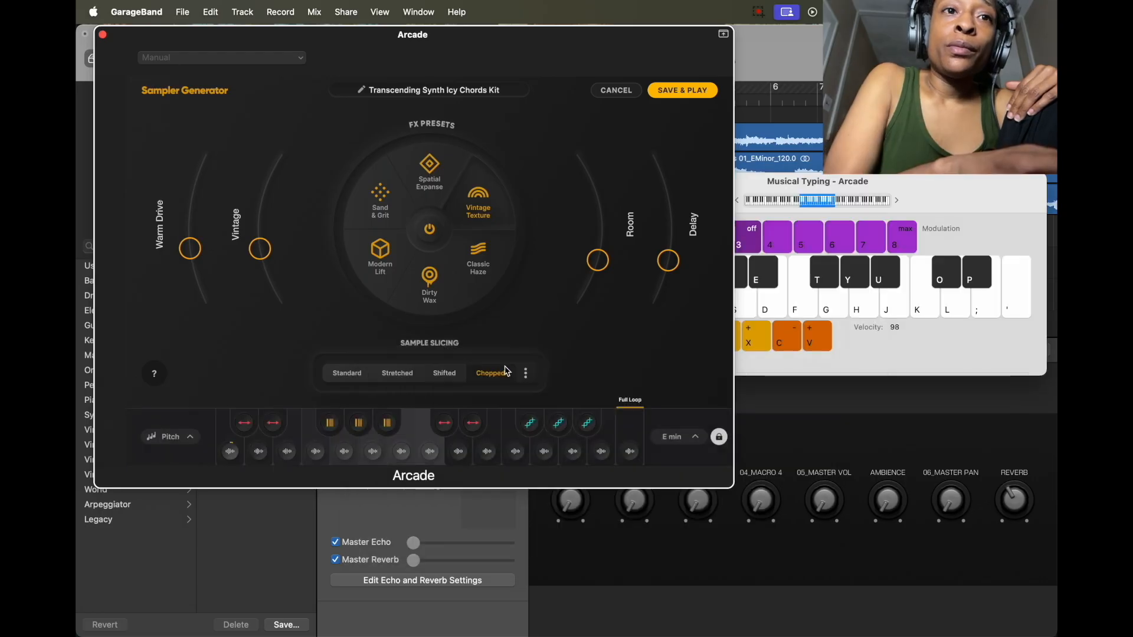
- Play the Chopped slices of the sampler with Musical Typing while the Vintage Texture effects are on
key("a")
key("s")
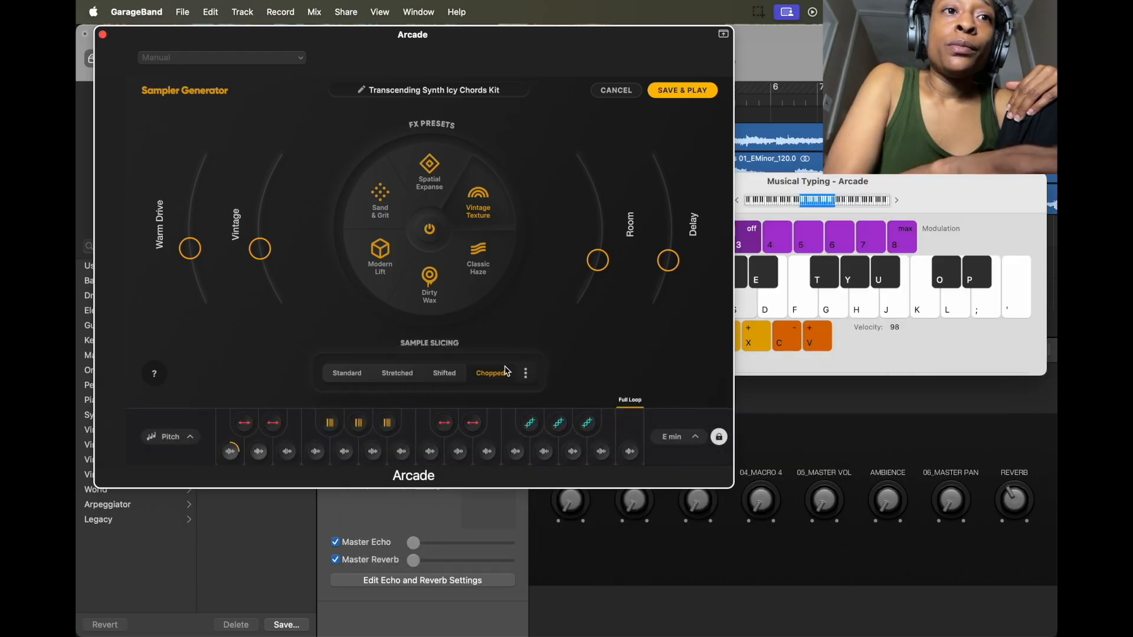
key("d")
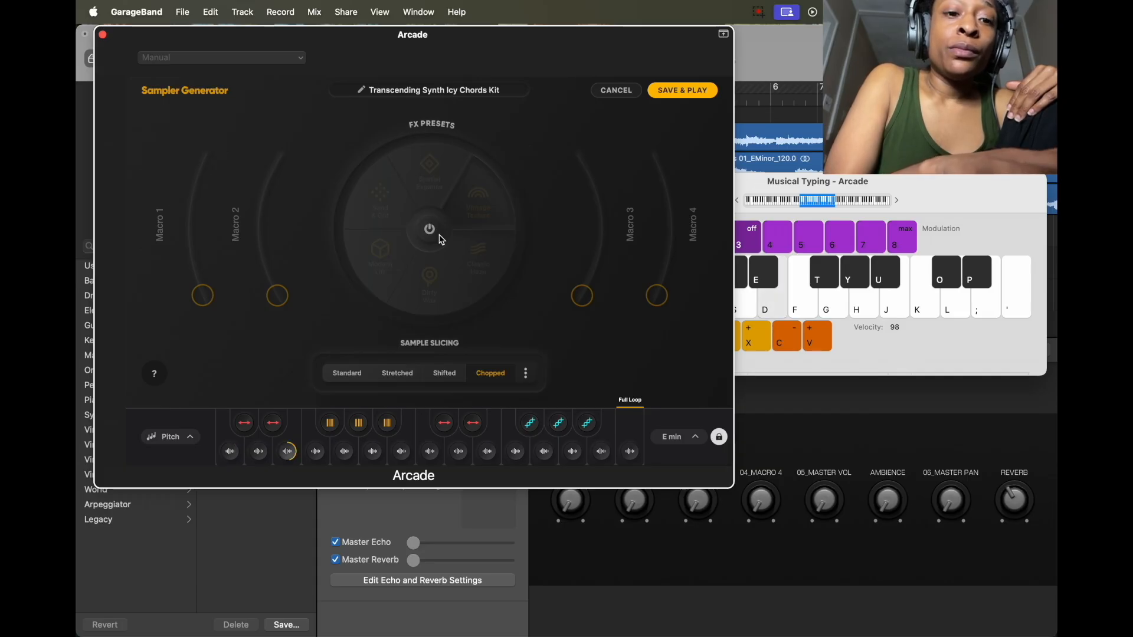
- Play the Chopped slices with Musical Typing again with the FX presets switched off
key("f")
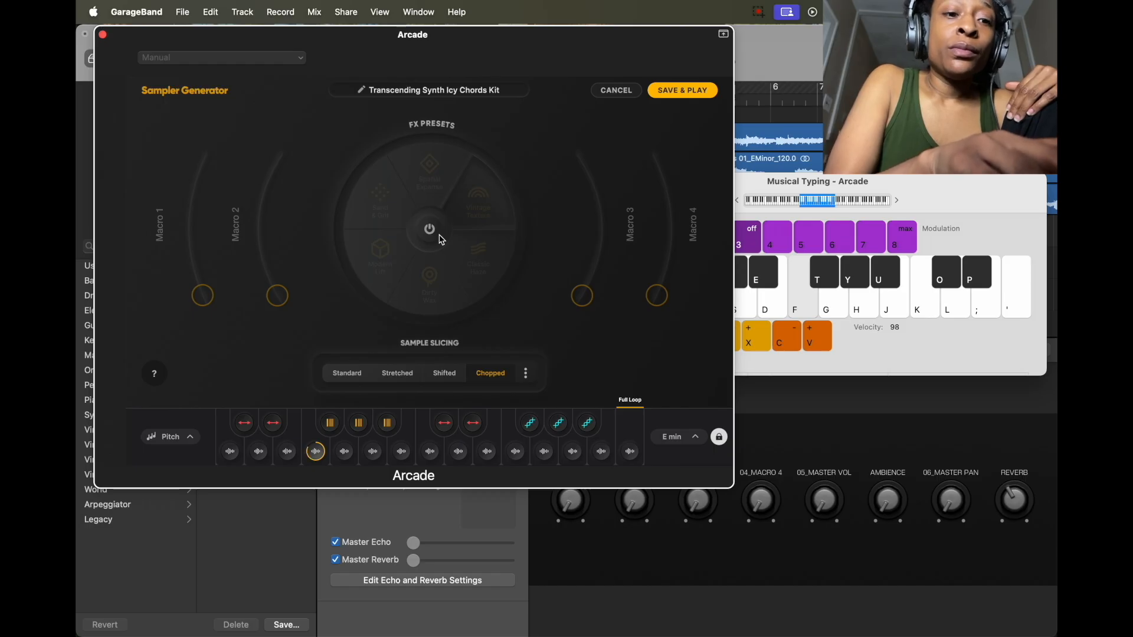
key("d")
key("f")
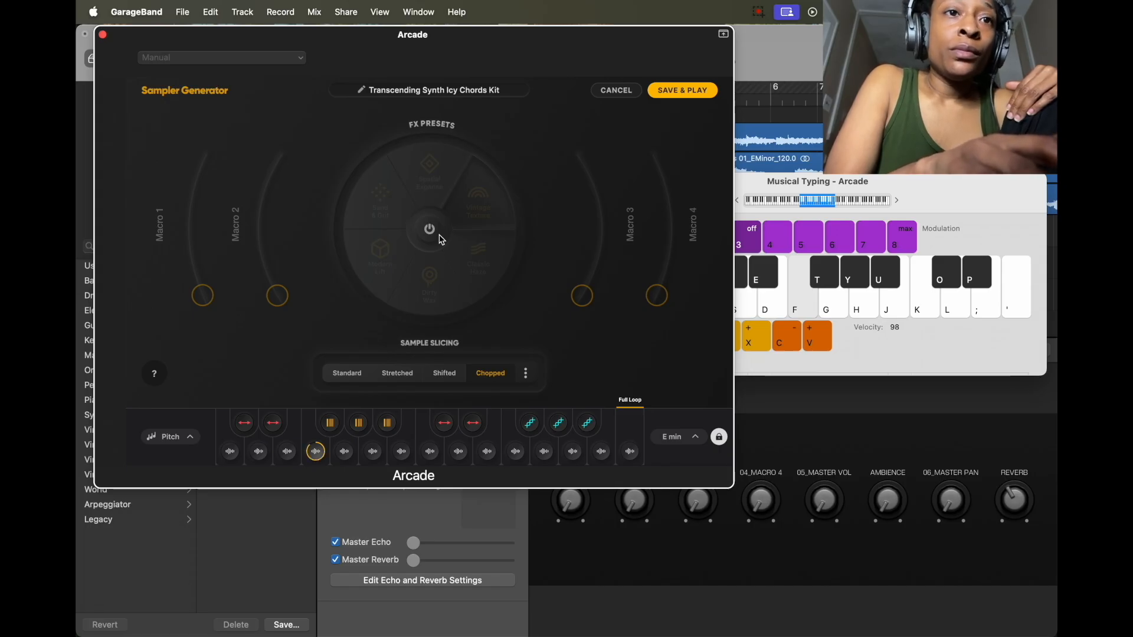
key("d")
key("f")
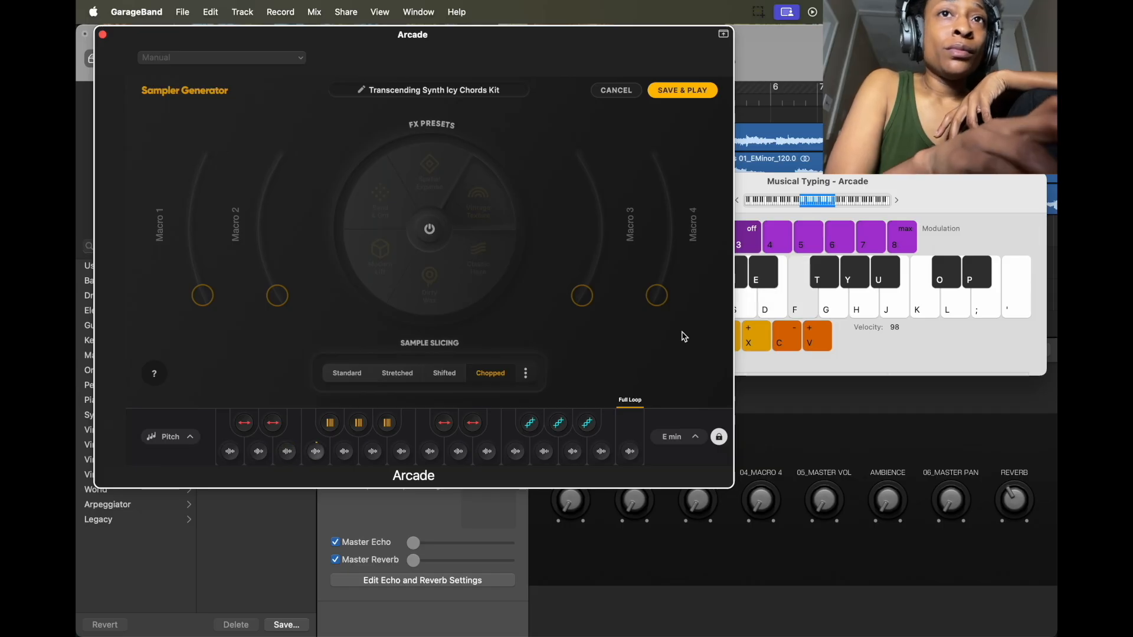
key("d")
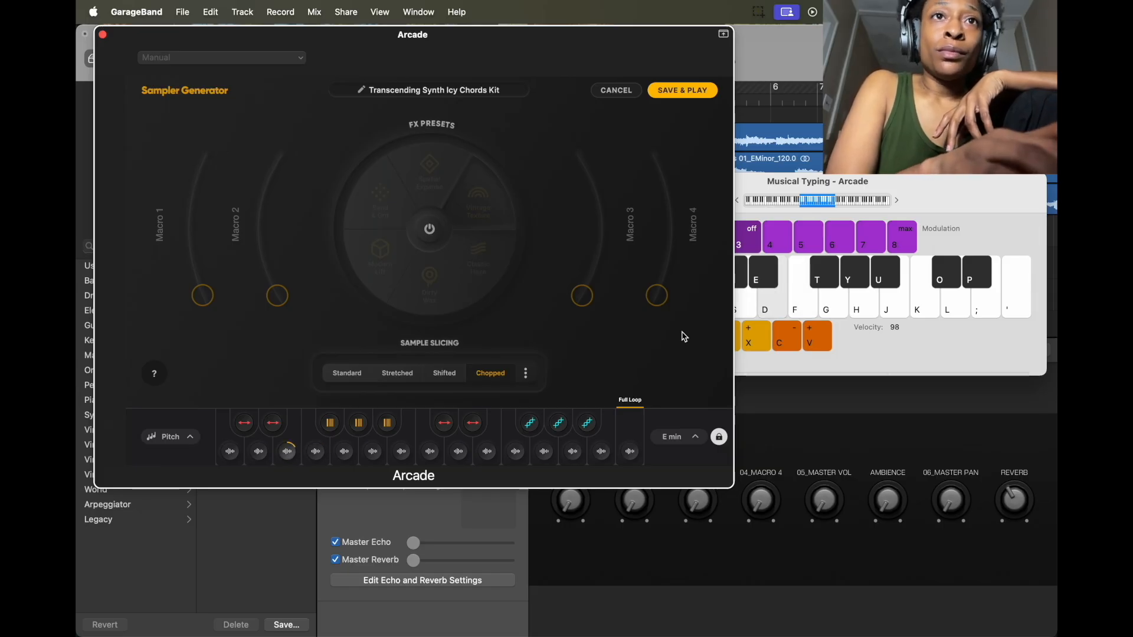
key("f")
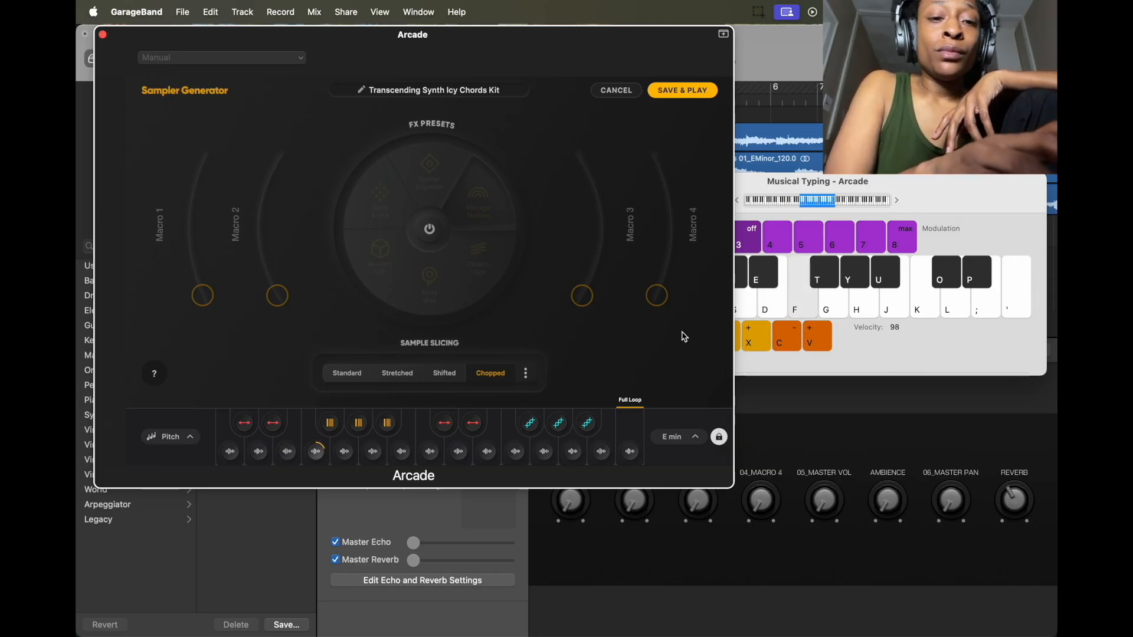
key("g")
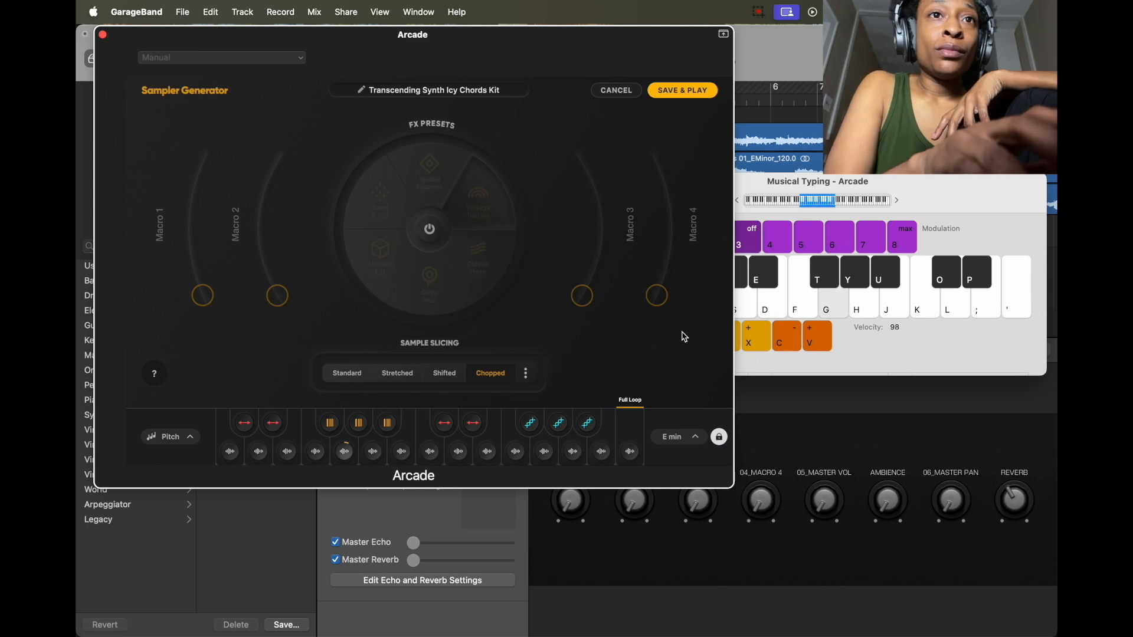
- Save the generated sampler, and save a copy as Transcending Synth Icy Chords Kit_2 with the description "Rnb piano chords"
left_click(692, 94)
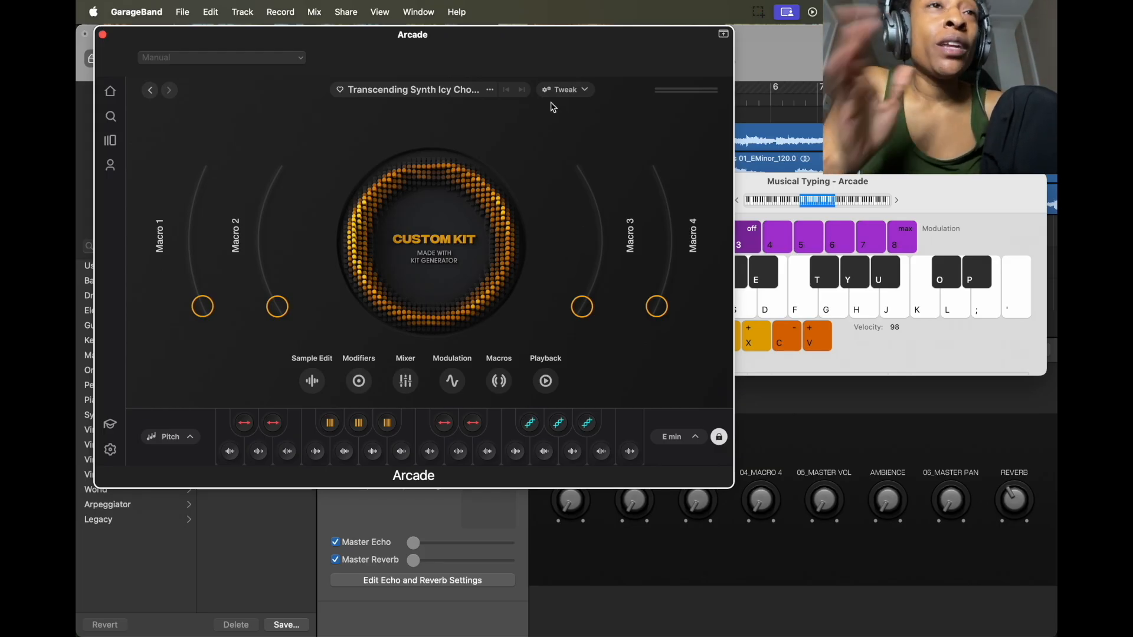
left_click(490, 90)
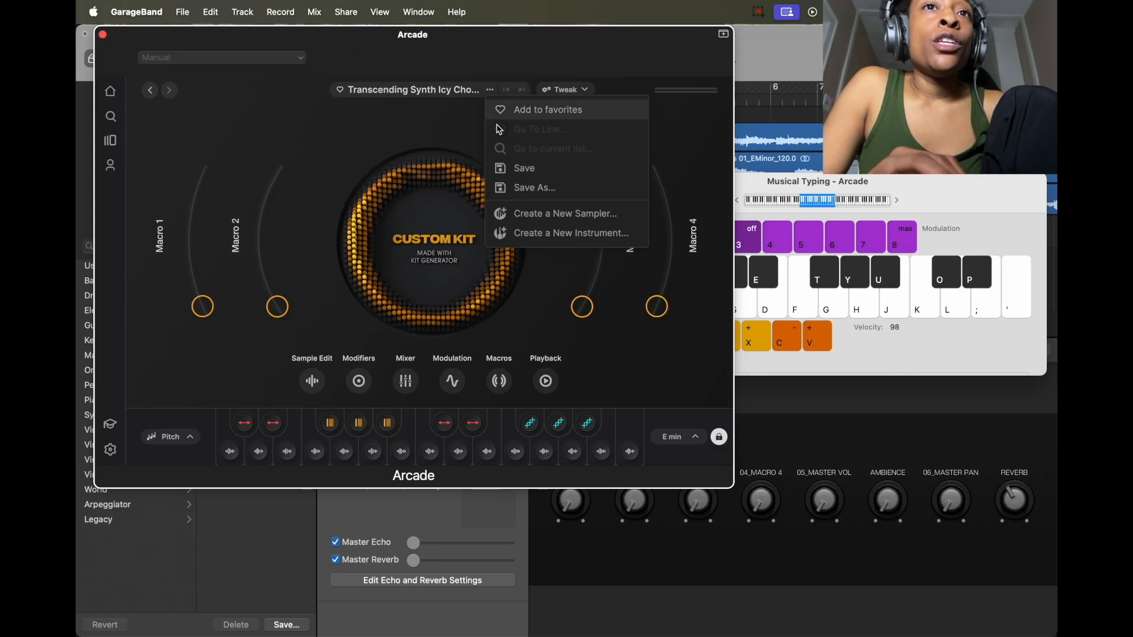
left_click(522, 187)
type("Rn")
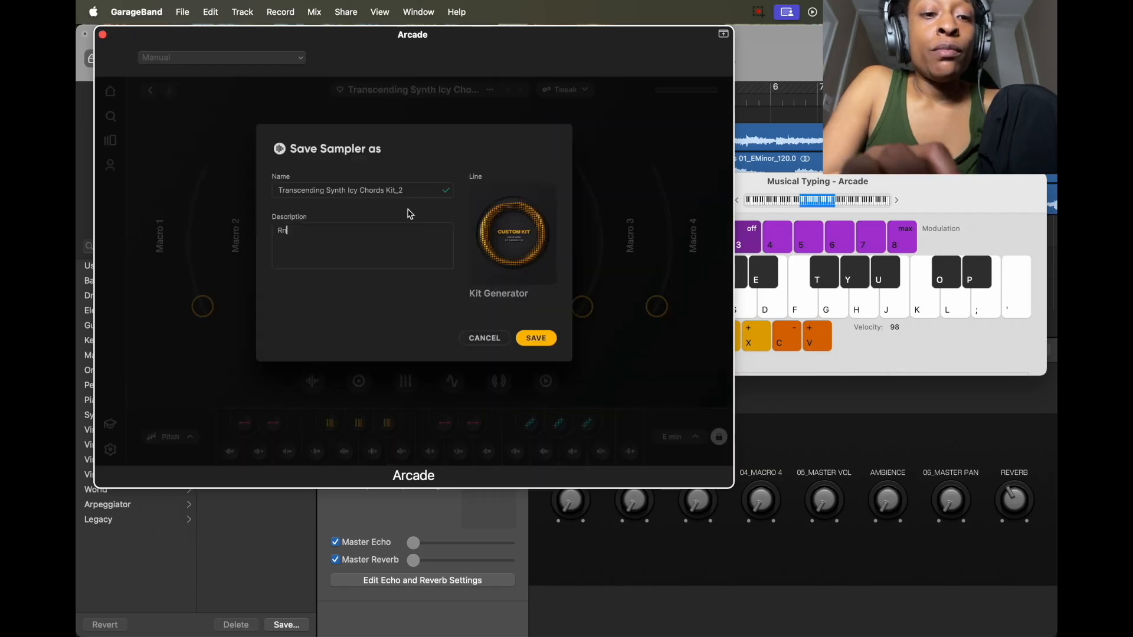
type("b piano")
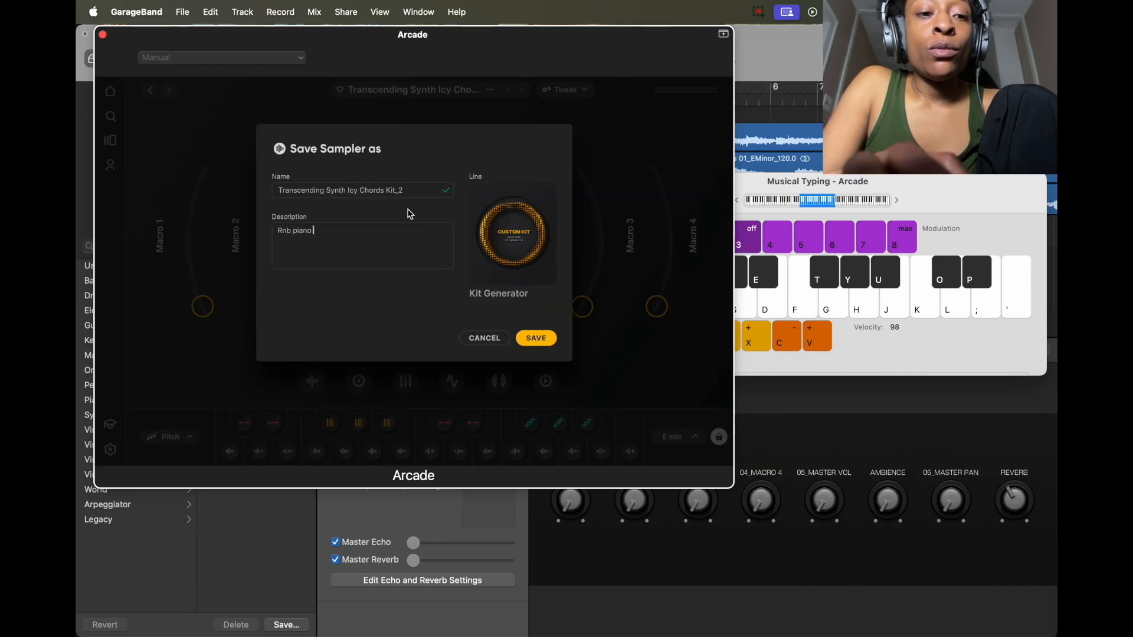
type(" chords")
left_click(540, 338)
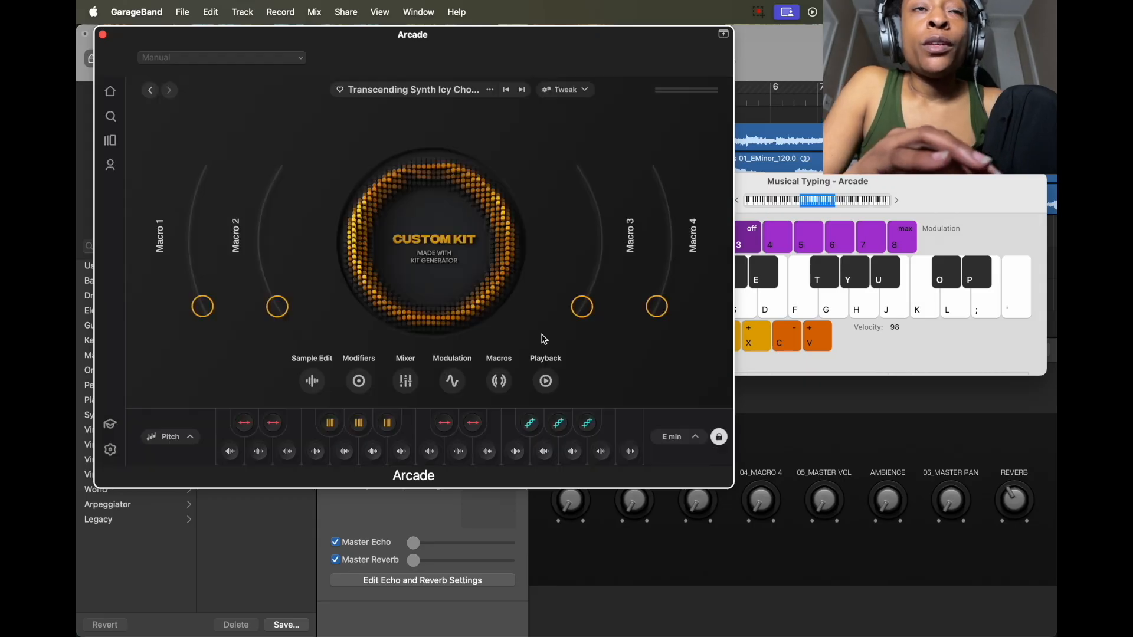
- Review the custom samplers and the imported samples stored in Arcade's Your Stuff library
left_click(112, 165)
left_click(344, 133)
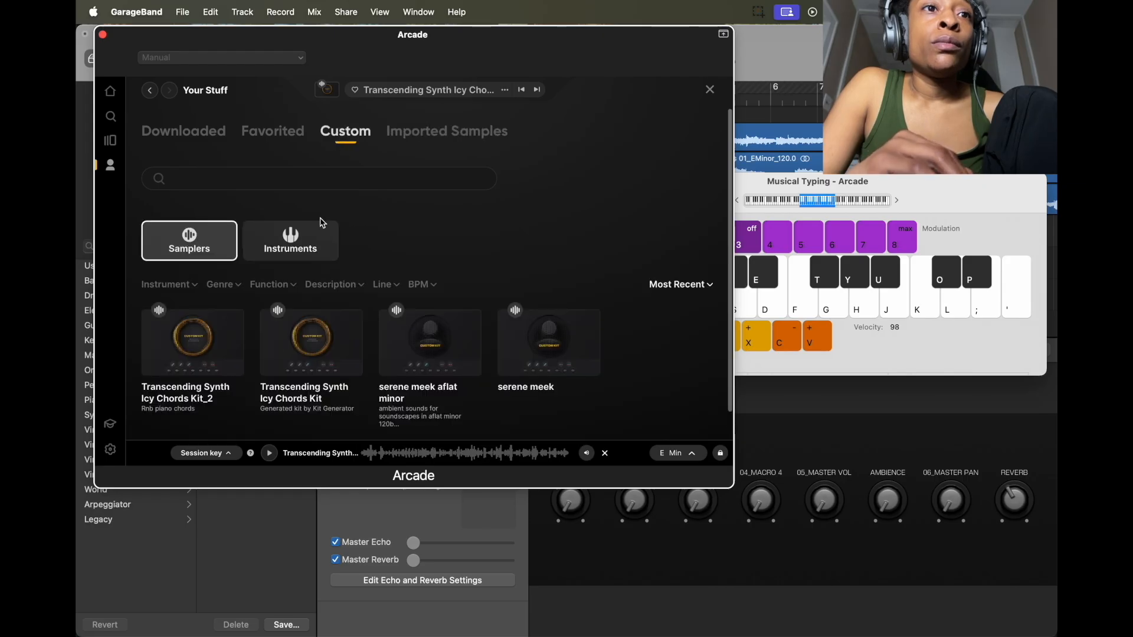
scroll(322, 222, "down", 2)
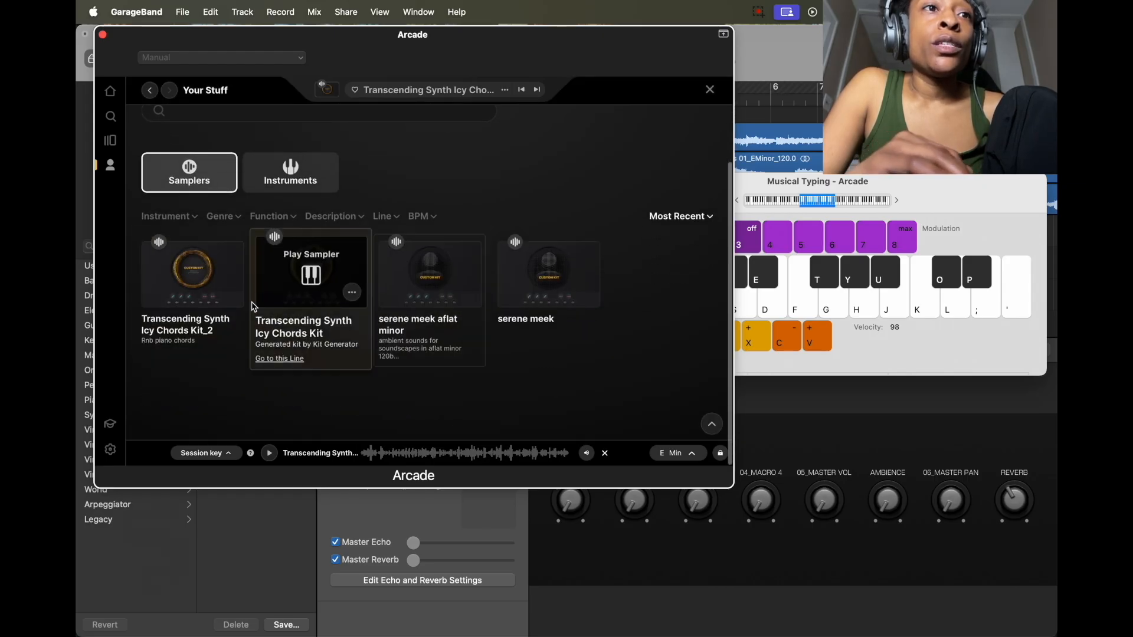
scroll(343, 218, "up", 2)
left_click(453, 132)
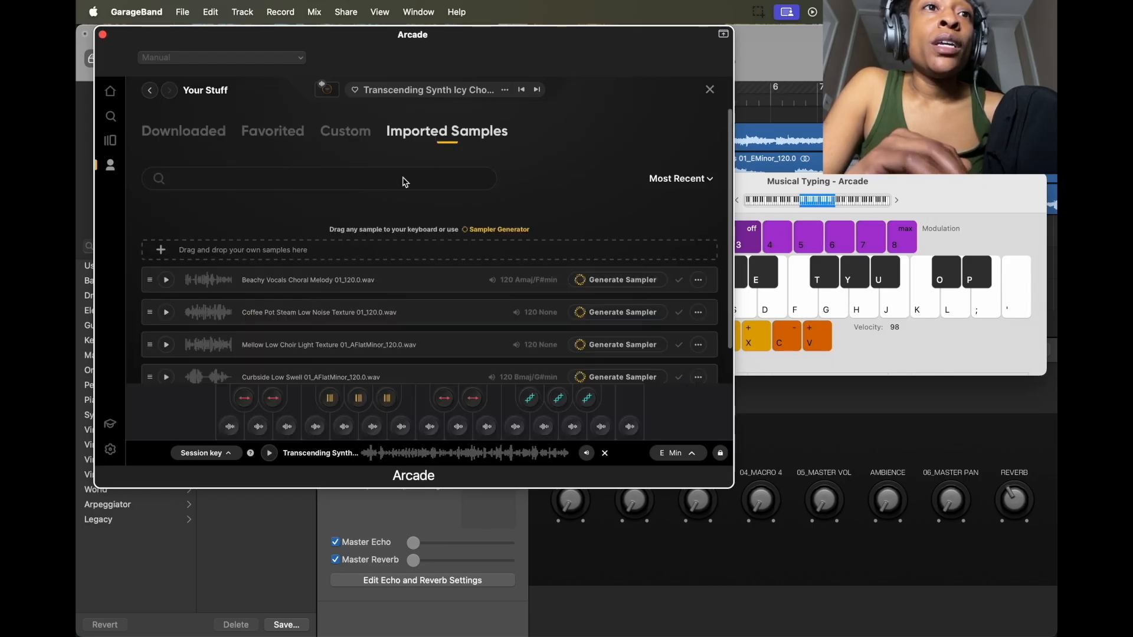
- Return to the Honey line and look through its synth samples and filter options
left_click(114, 144)
scroll(250, 239, "down", 2)
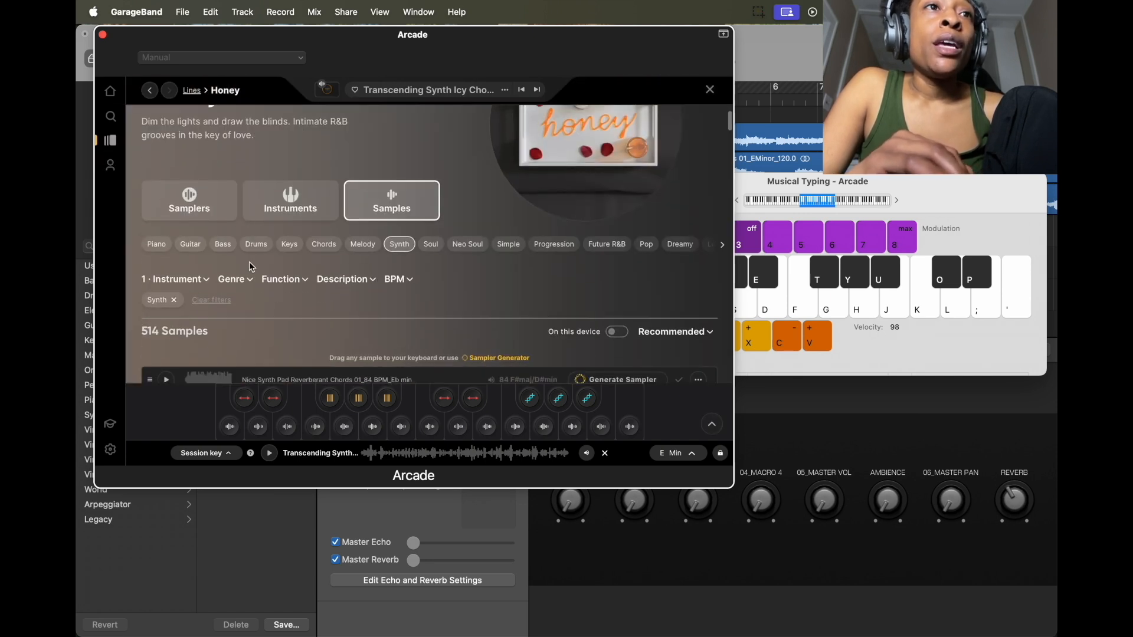
scroll(193, 198, "up", 1)
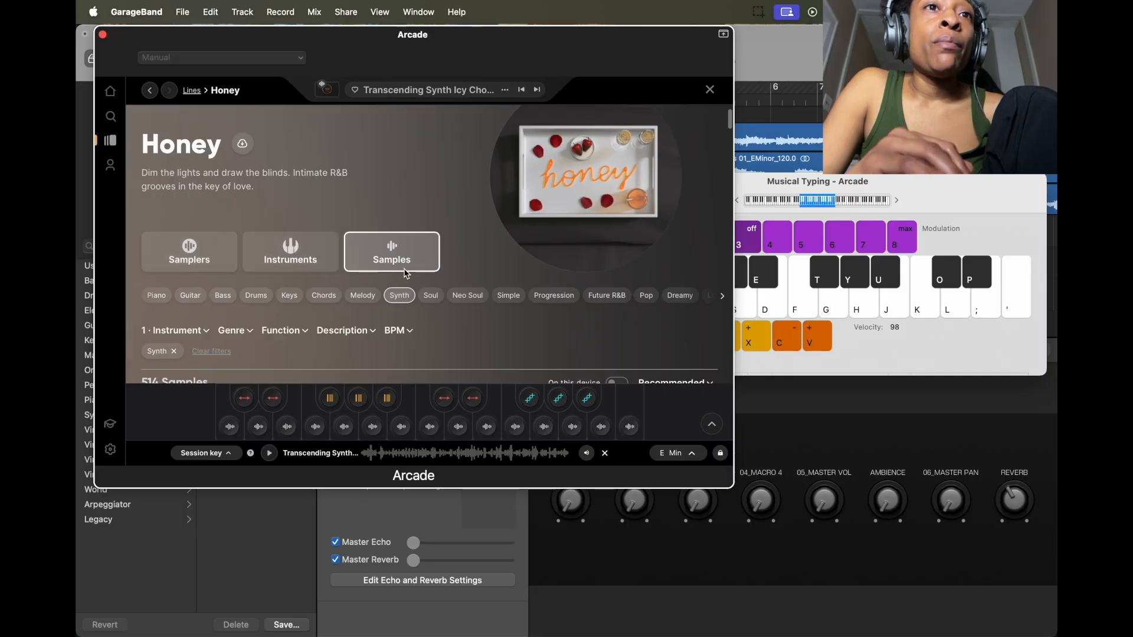
scroll(376, 353, "down", 3)
scroll(375, 352, "down", 3)
scroll(369, 336, "up", 5)
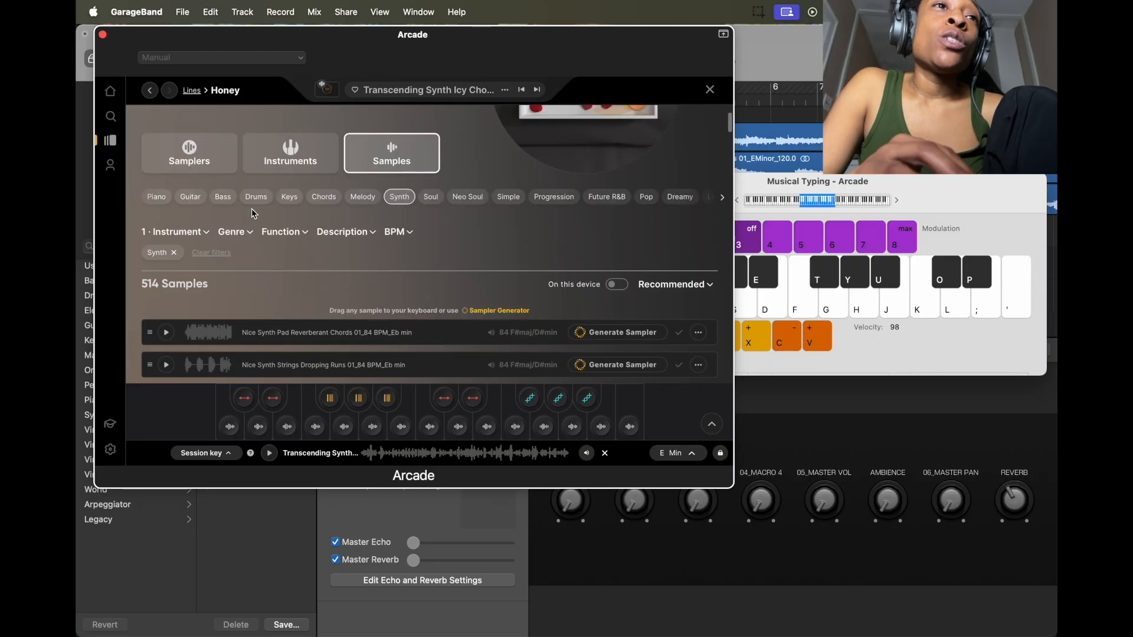
left_click(207, 237)
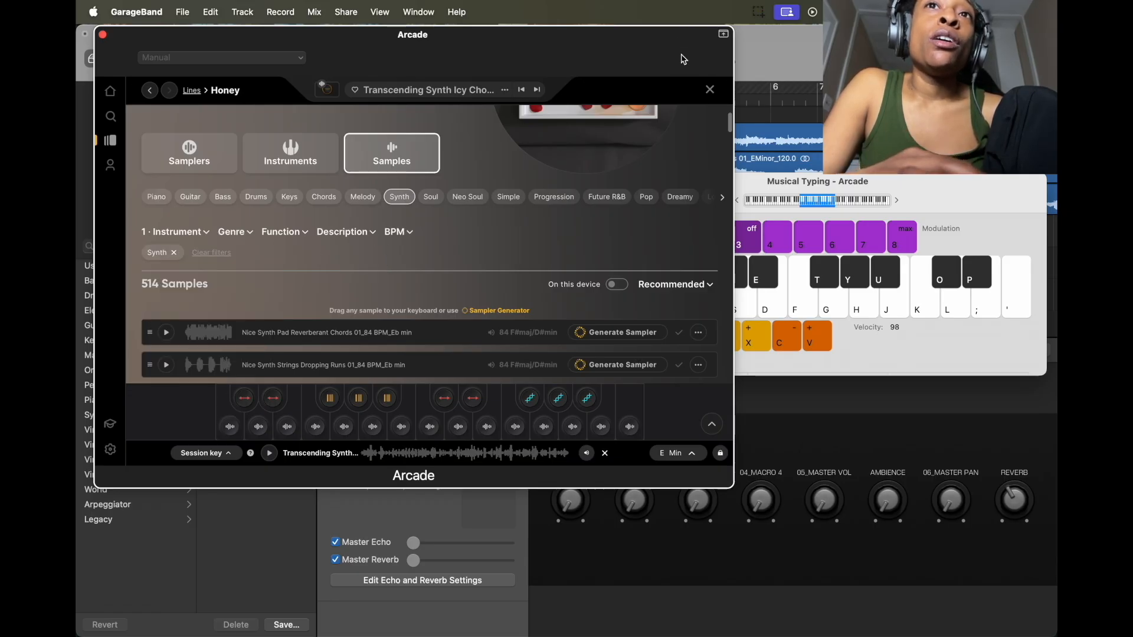
- Move the Arcade window aside to show the tracks and close the plug-in
left_click_drag(678, 56, 705, 253)
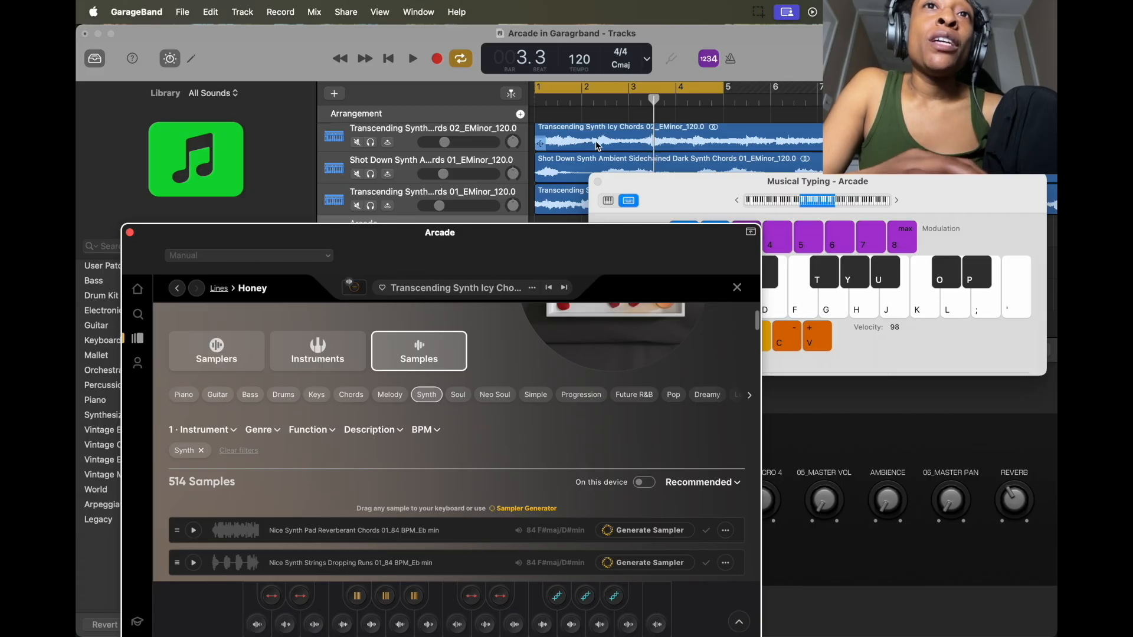
left_click_drag(560, 233, 608, 50)
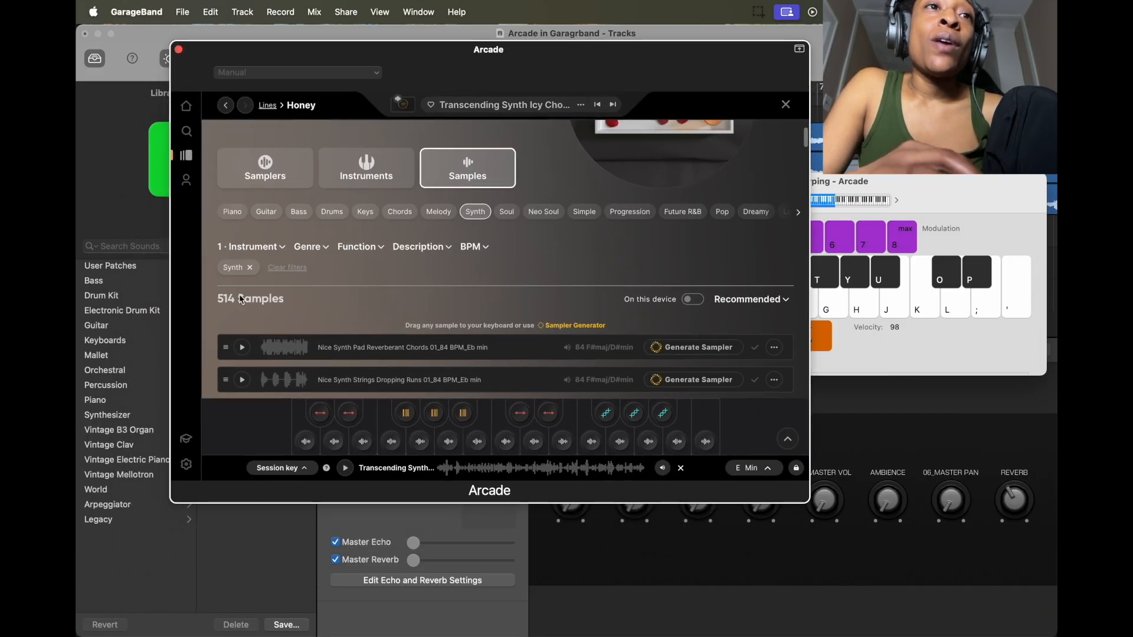
left_click(178, 49)
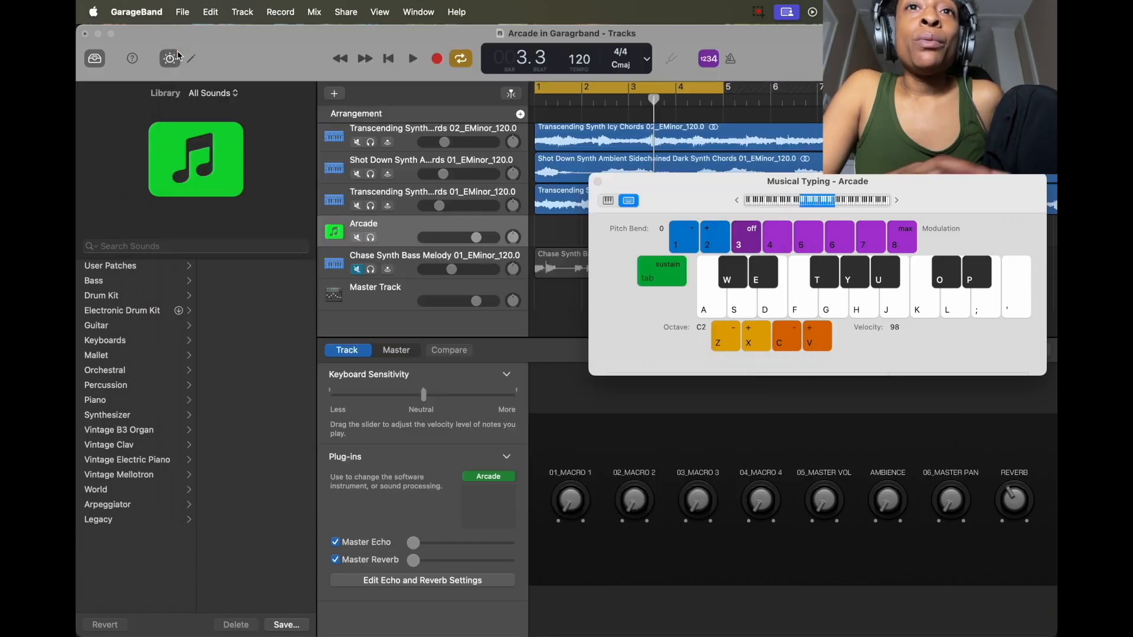
- Replace the prompt in the master track's Co-Producer with "bass line" and capture the beat's audio for the sample search
left_click(428, 295)
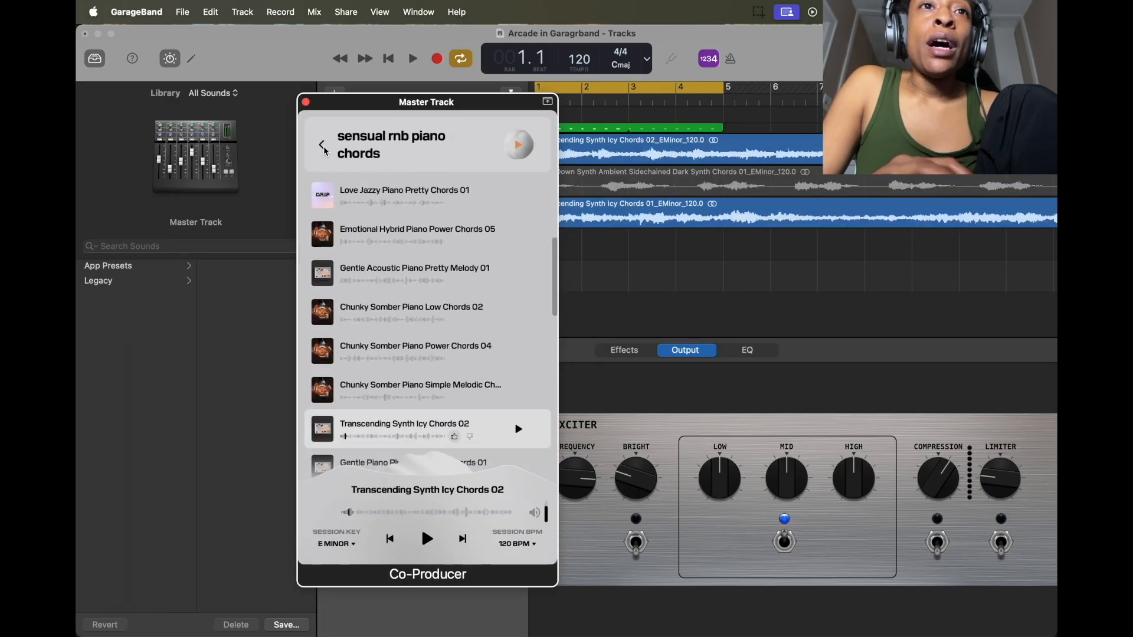
left_click(329, 149)
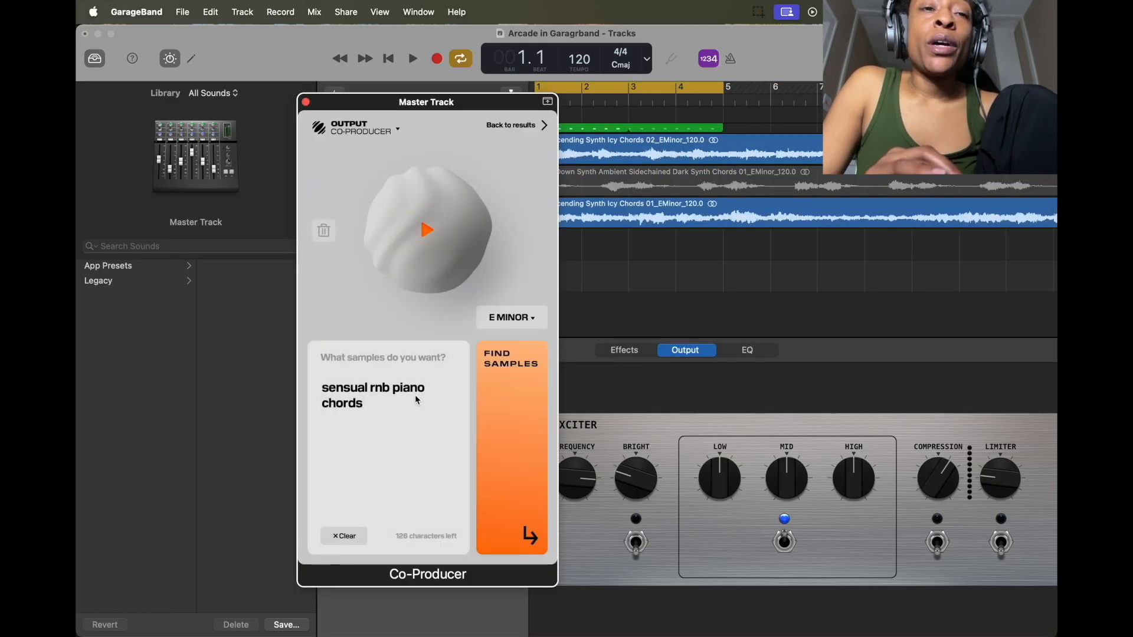
left_click(377, 407)
key("super+a")
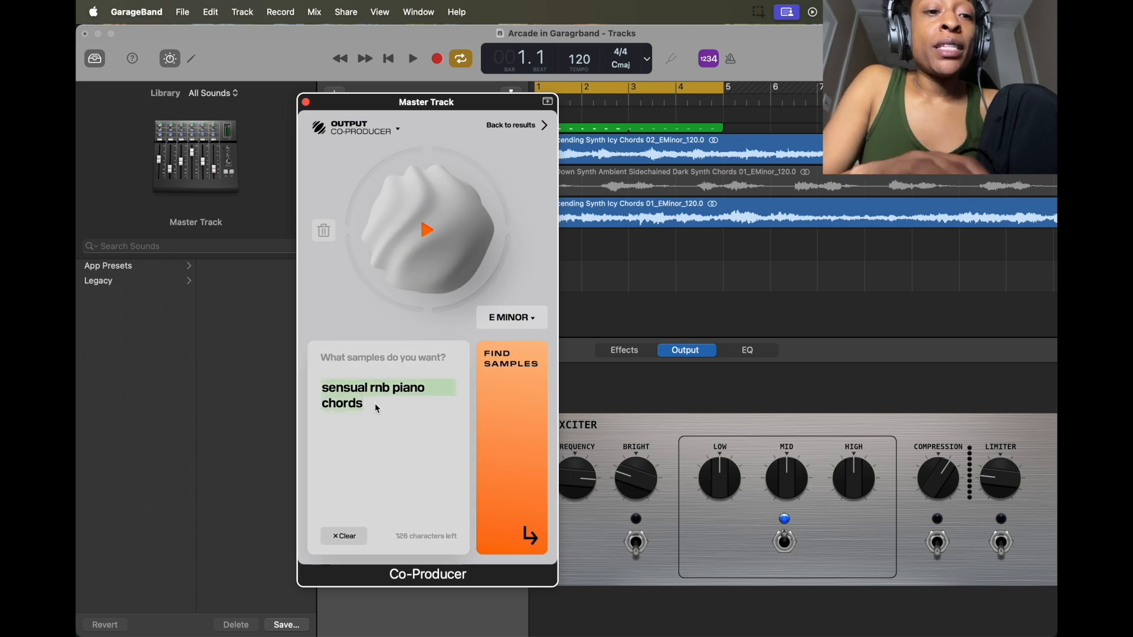
type("bass ")
type("line")
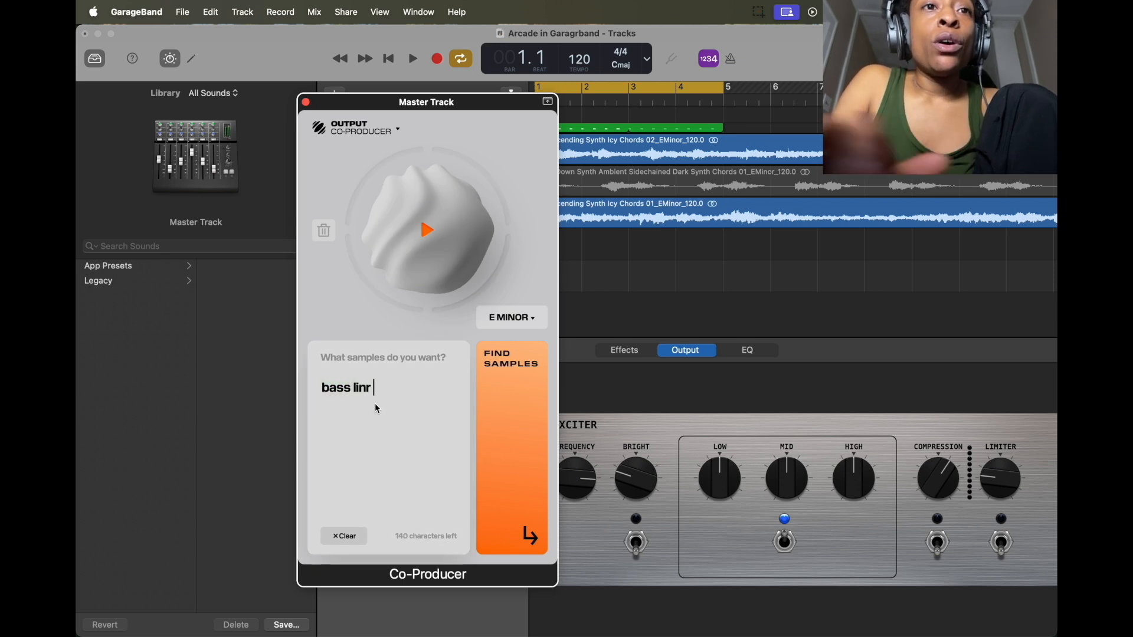
left_click_drag(513, 105, 514, 165)
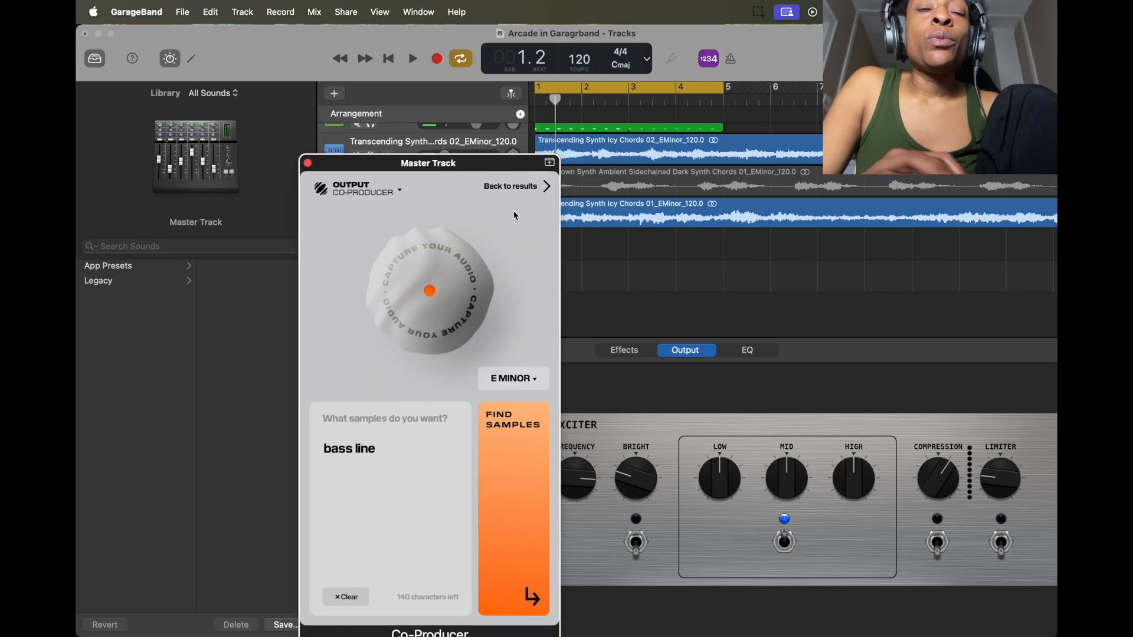
left_click(432, 298)
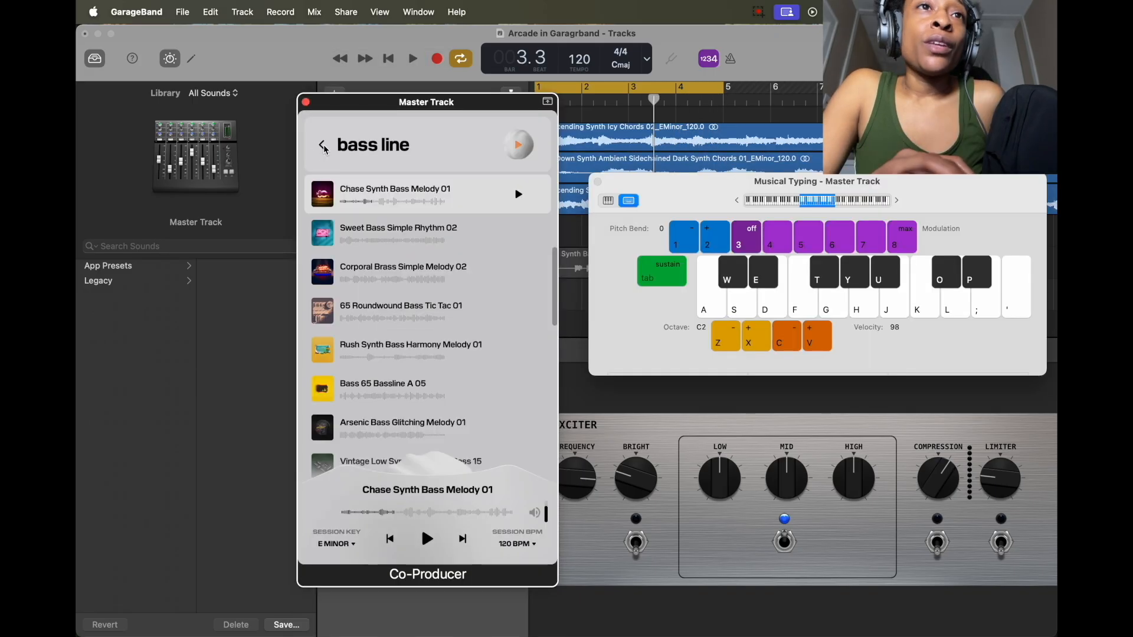
- Change the Co-Producer prompt to "i want 808 bassline with distortion" and find matching samples
left_click(375, 144)
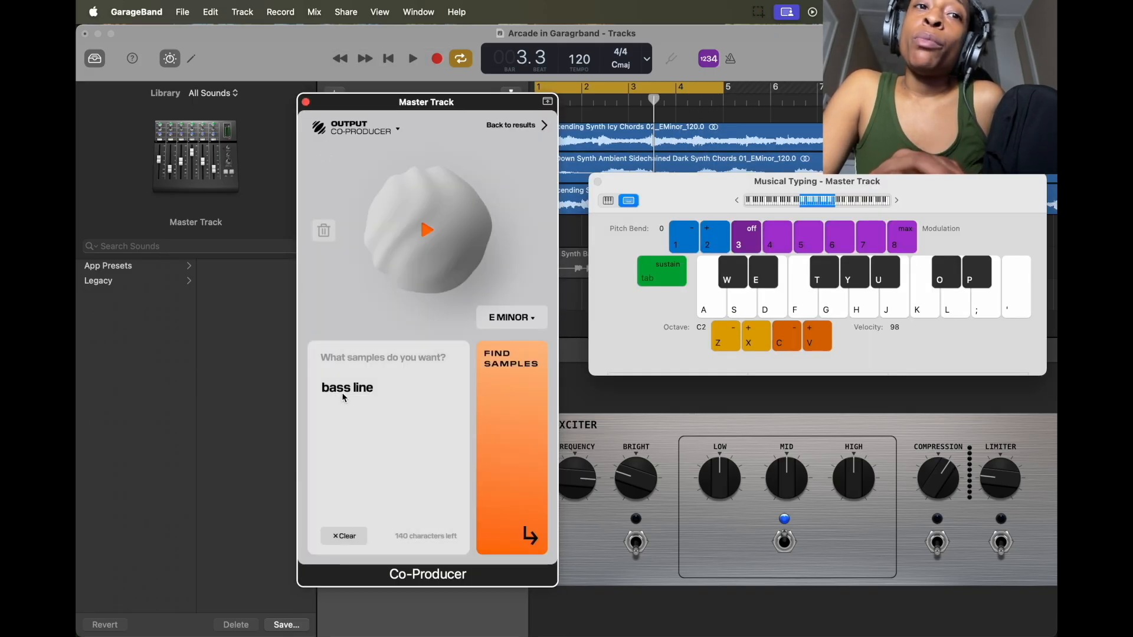
left_click(378, 388)
type("i want 808 ")
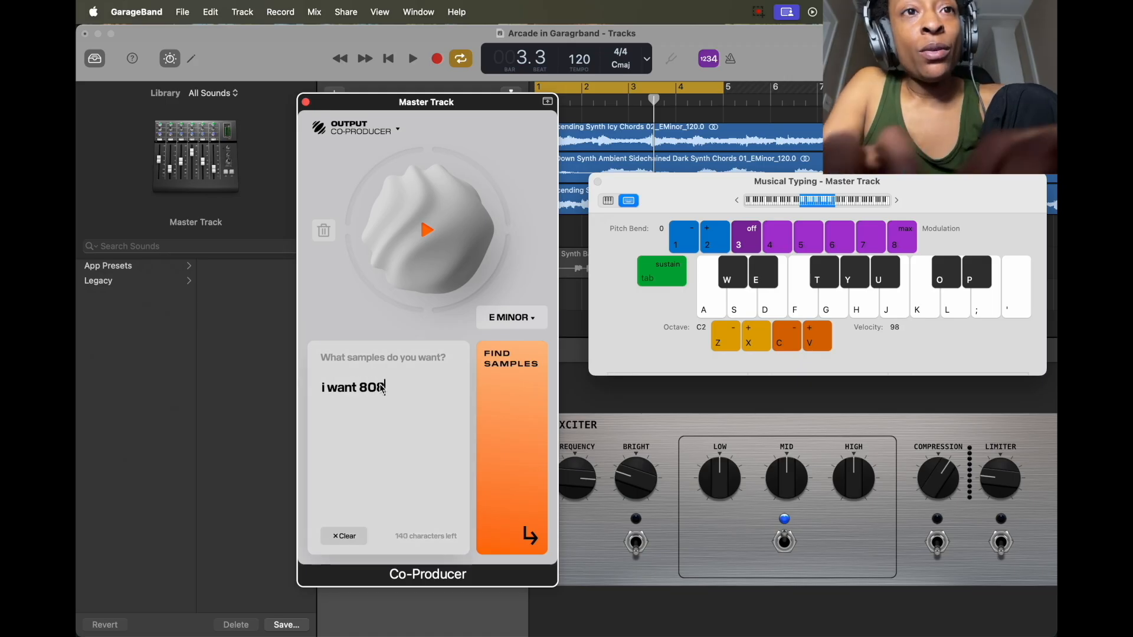
type("bas")
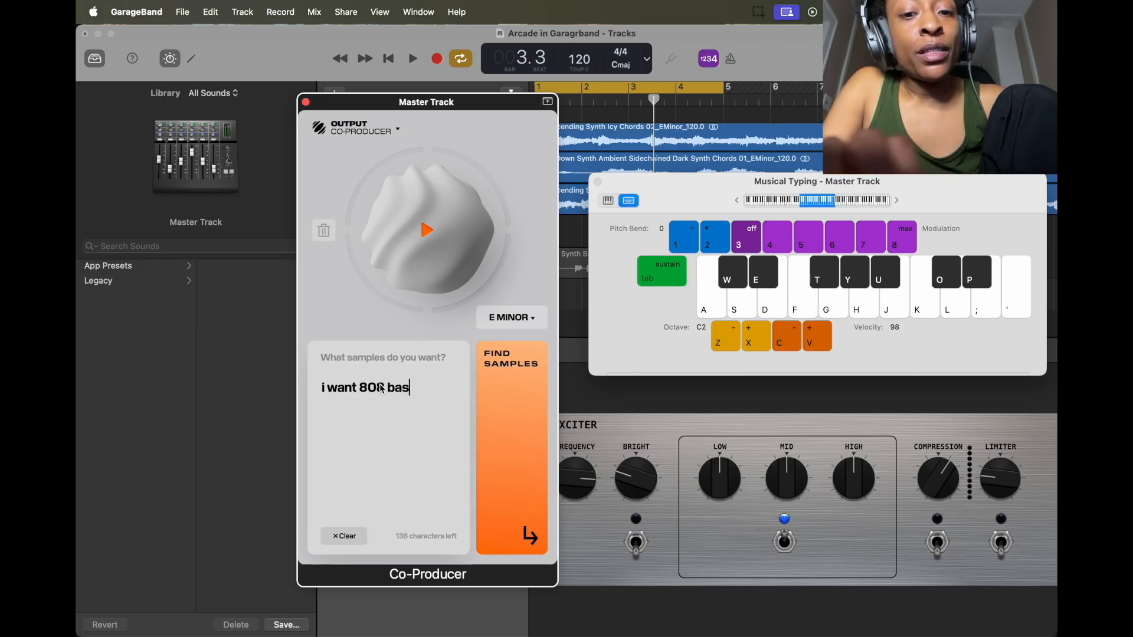
type("sline wi")
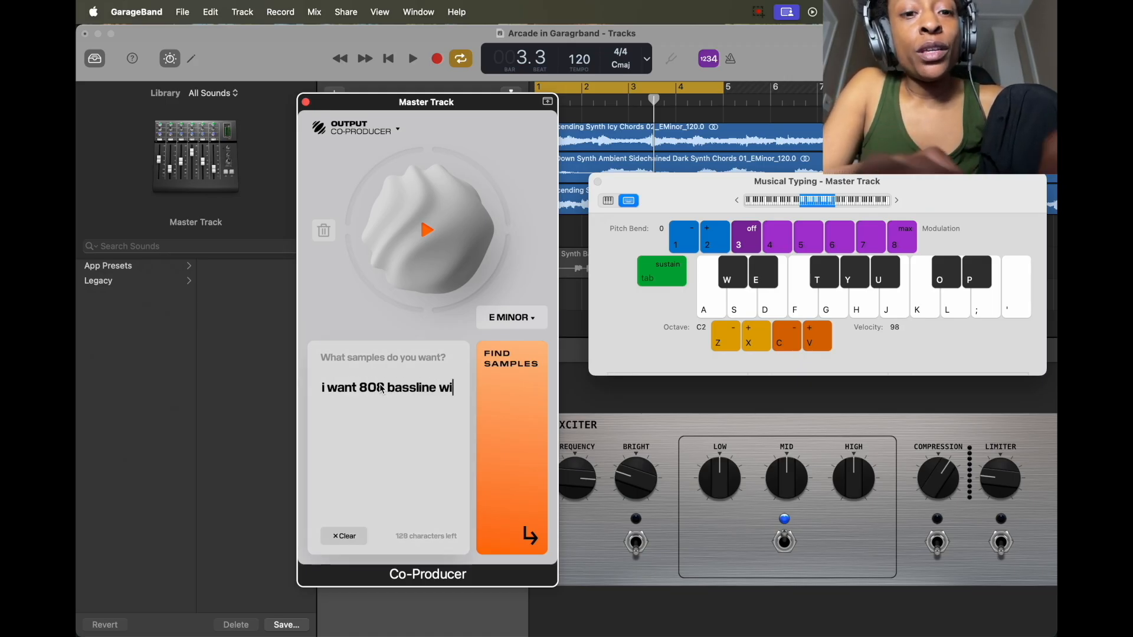
type("th distortion")
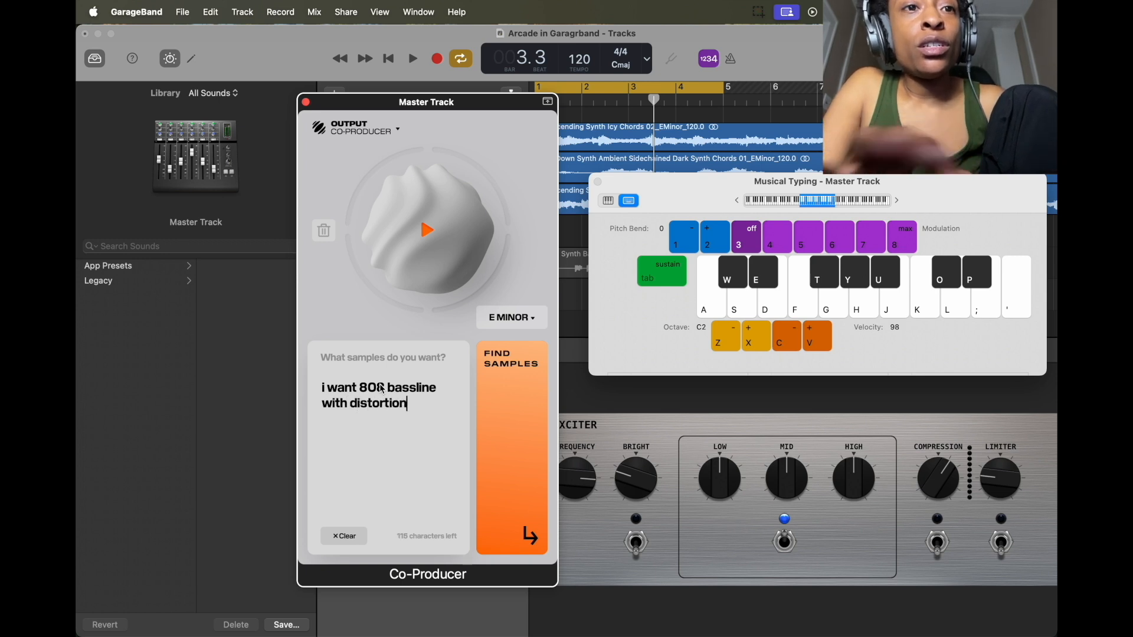
key("Return")
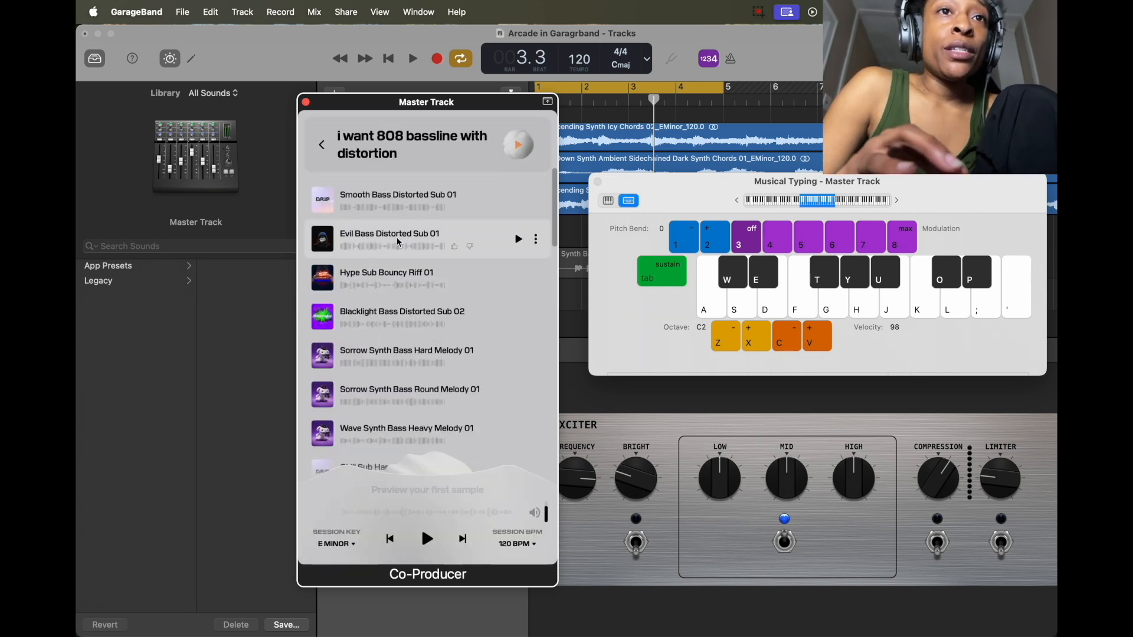
- Preview Evil Bass Distorted Sub 01 and Smooth Bass Distorted Sub 01 with the beat, then place the smooth one on a new track at bar 1
left_click(519, 239)
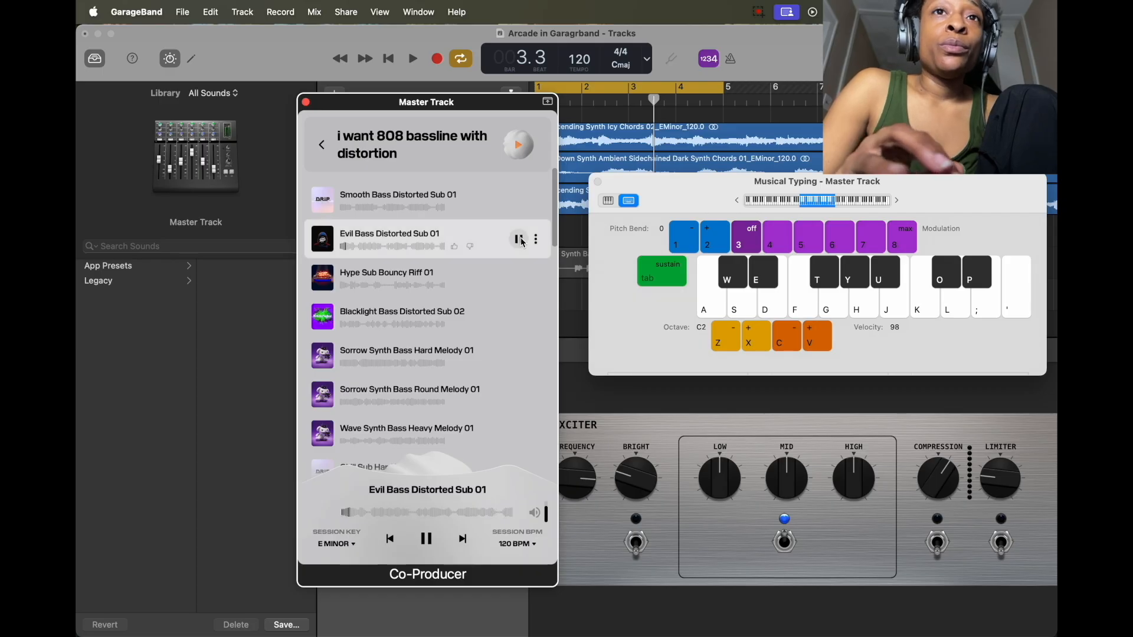
key("space")
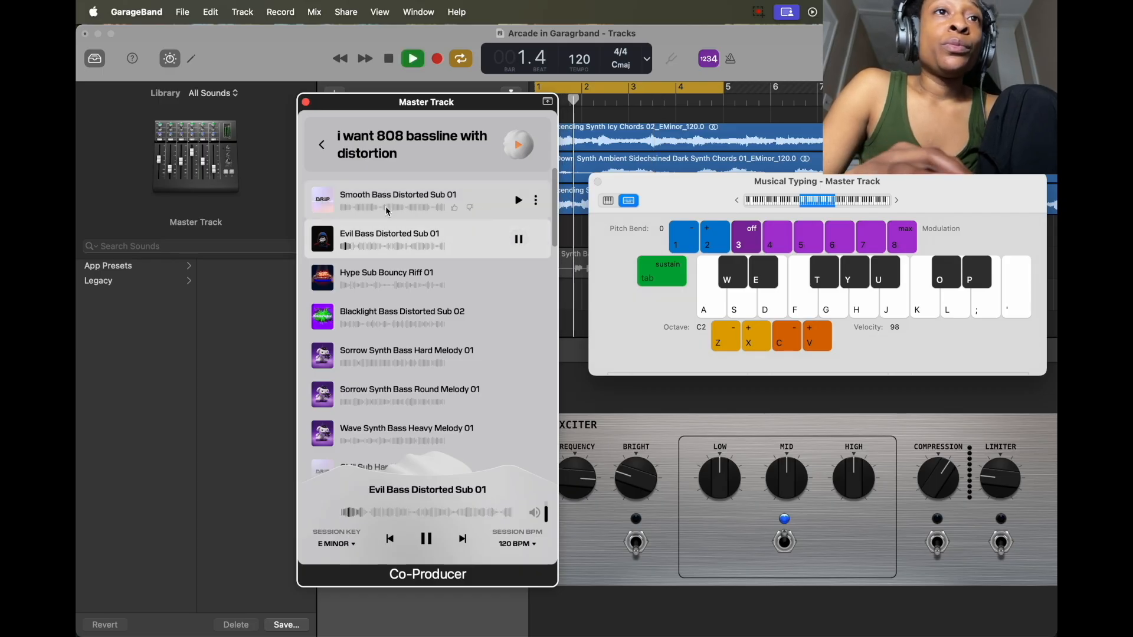
left_click(519, 202)
left_click_drag(508, 102, 813, 72)
left_click_drag(706, 170, 531, 319)
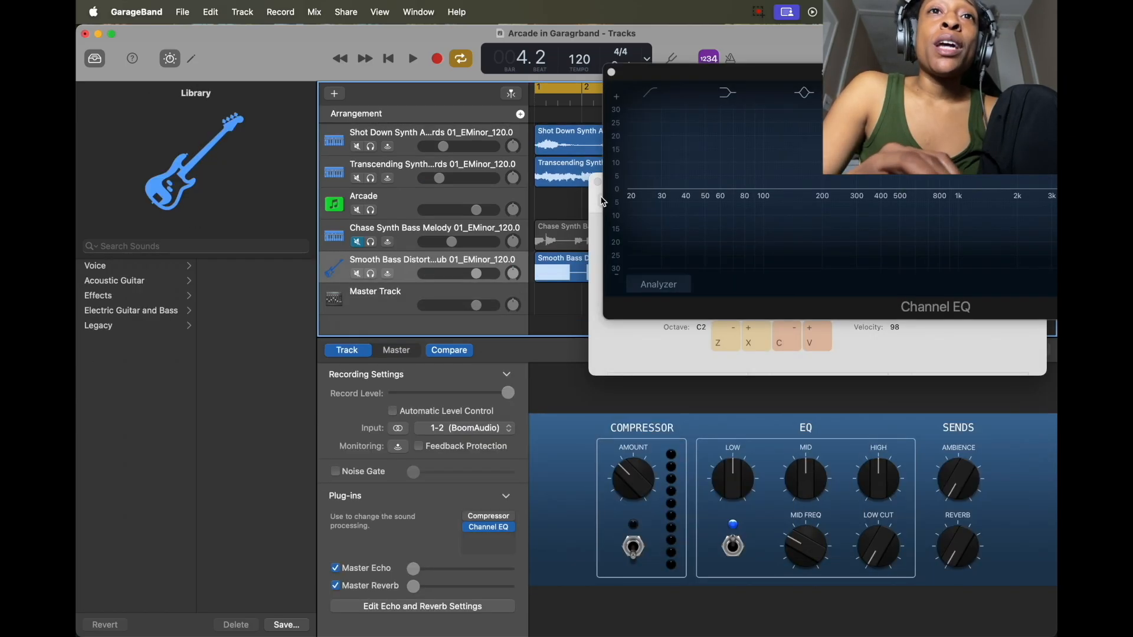
- Close the Channel EQ and Musical Typing windows and delete the muted Chase Synth Bass Melody 01 track
left_click(613, 74)
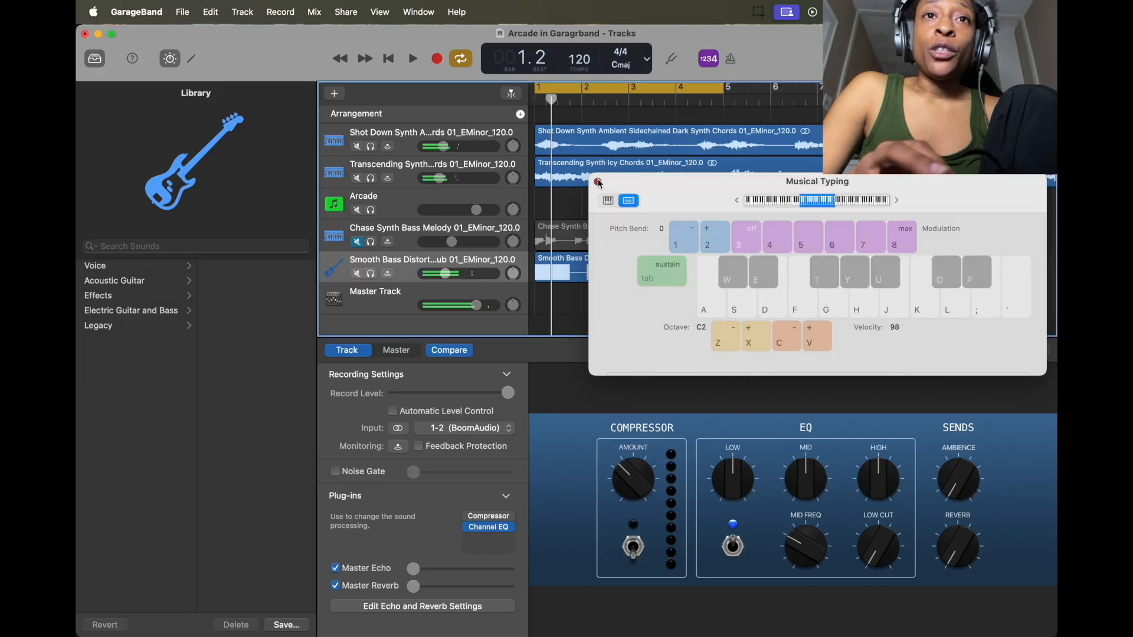
left_click(598, 182)
left_click(496, 232)
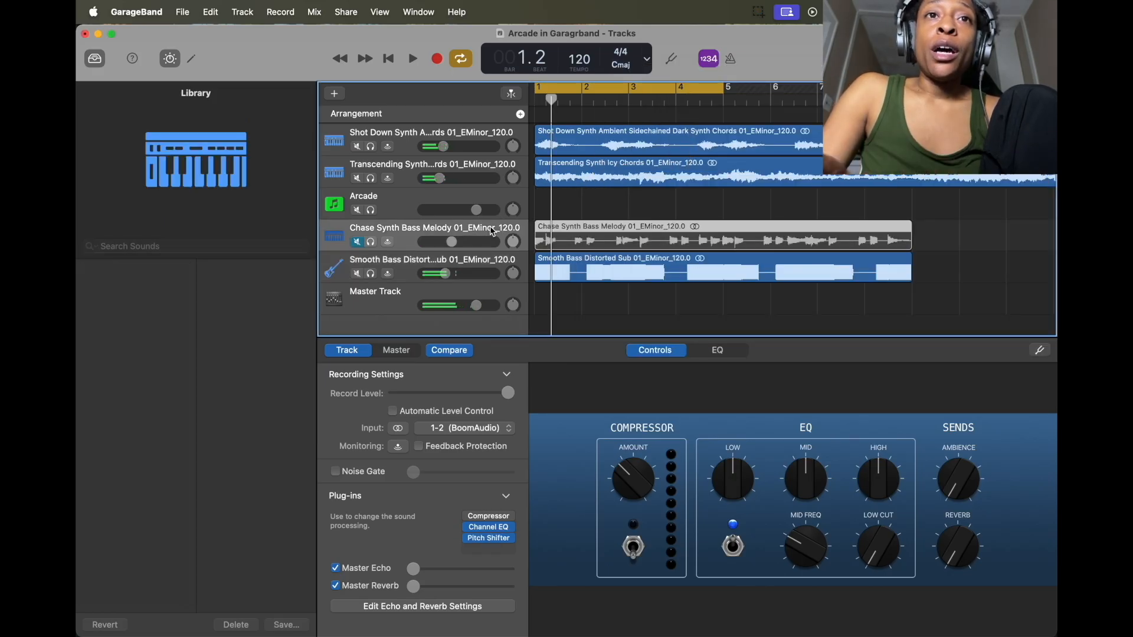
key("super+BackSpace")
- Review the drum, chord and bass tracks and play the beat with the distorted sub bass line
scroll(494, 232, "up", 3)
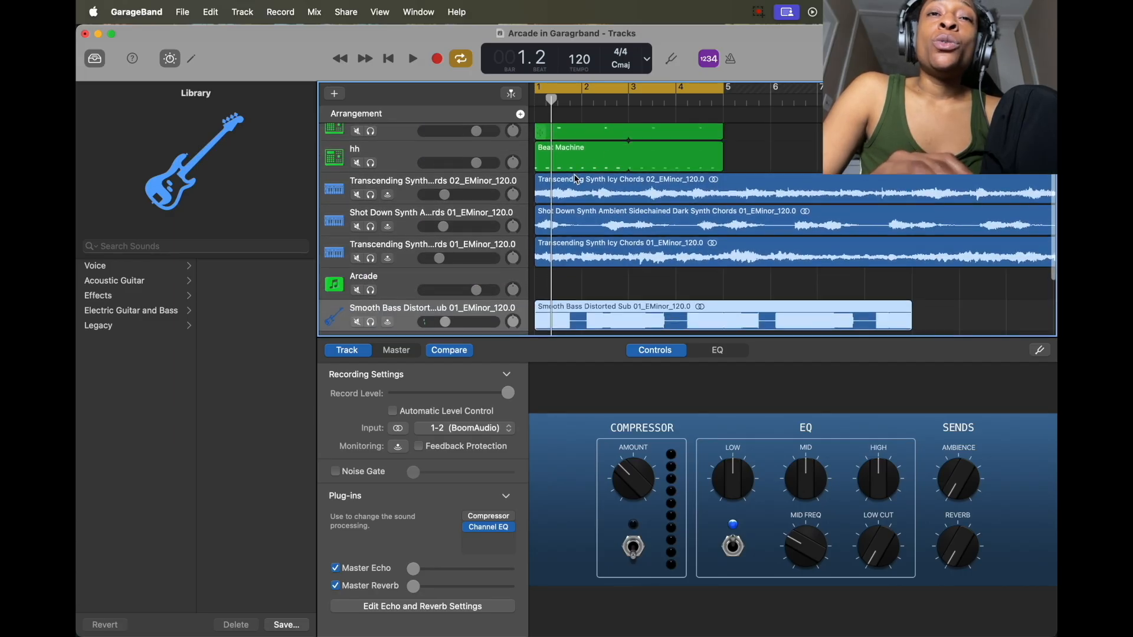
scroll(585, 180, "up", 3)
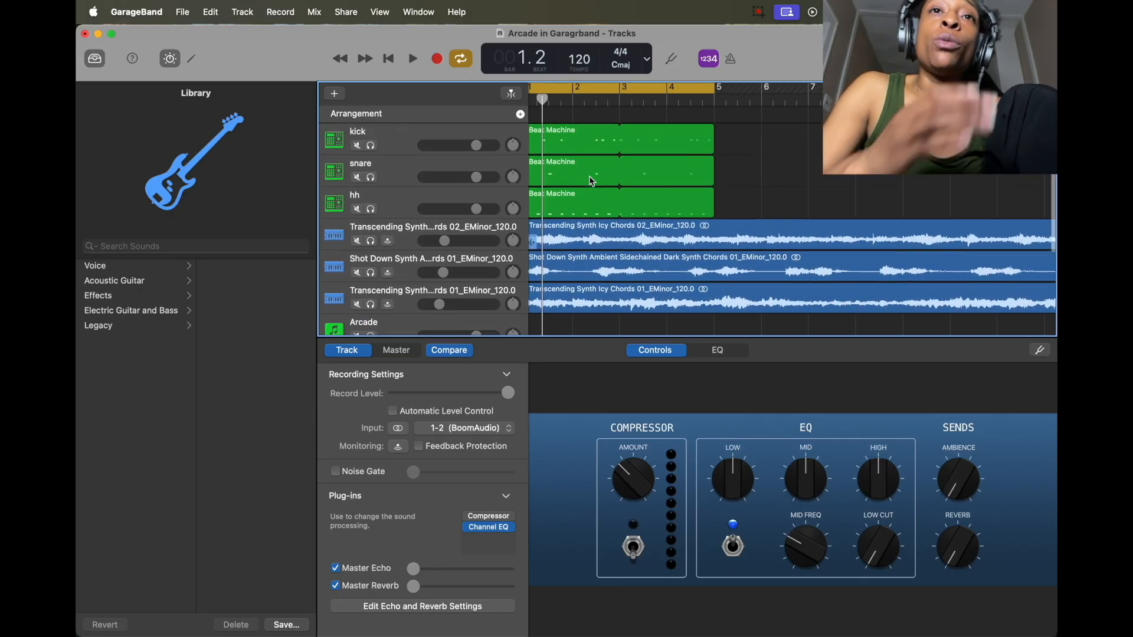
scroll(592, 182, "left", 1)
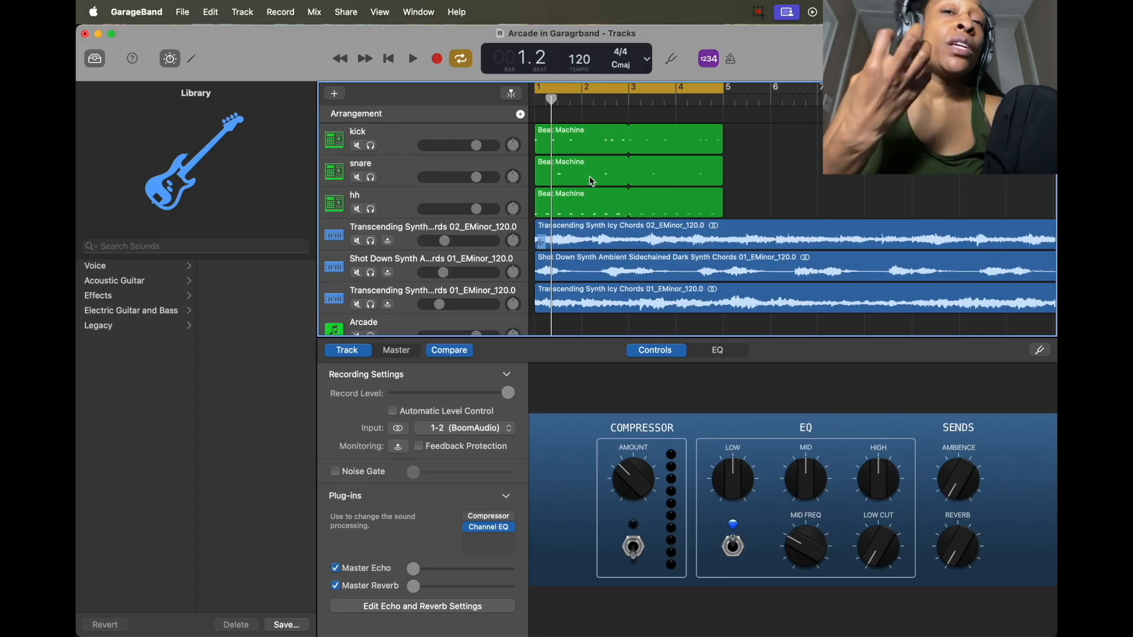
scroll(551, 295, "down", 3)
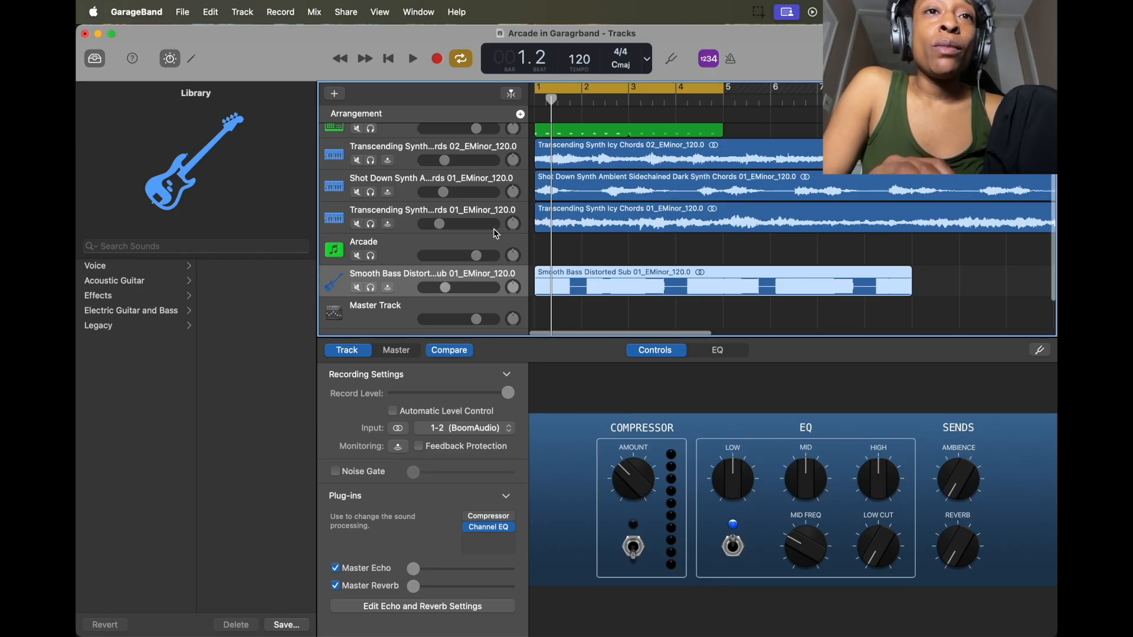
key("space")
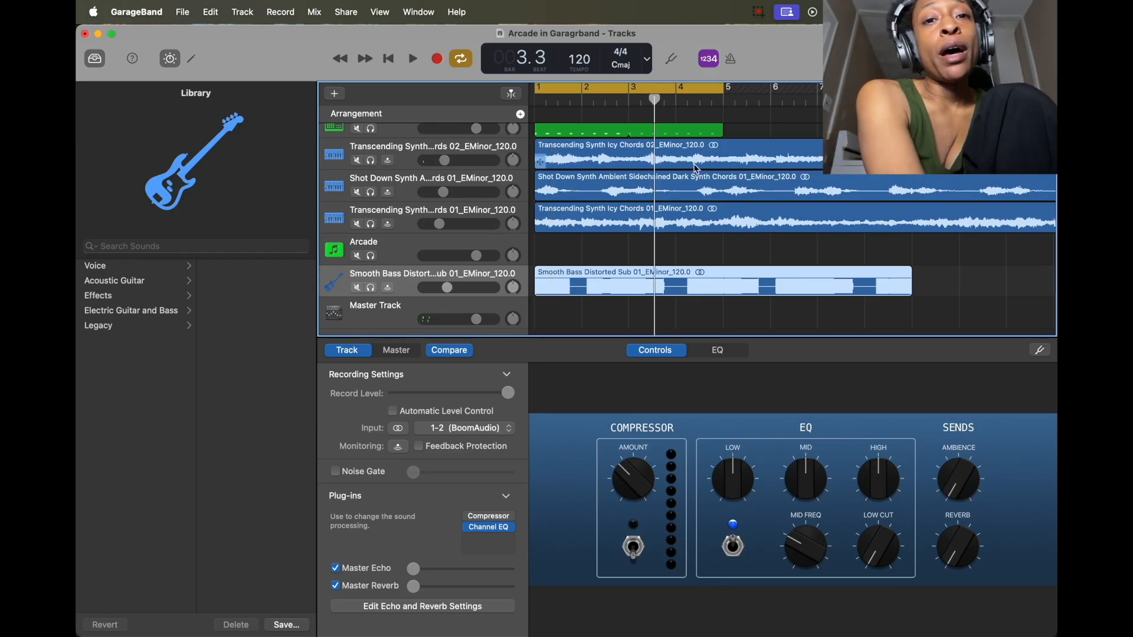